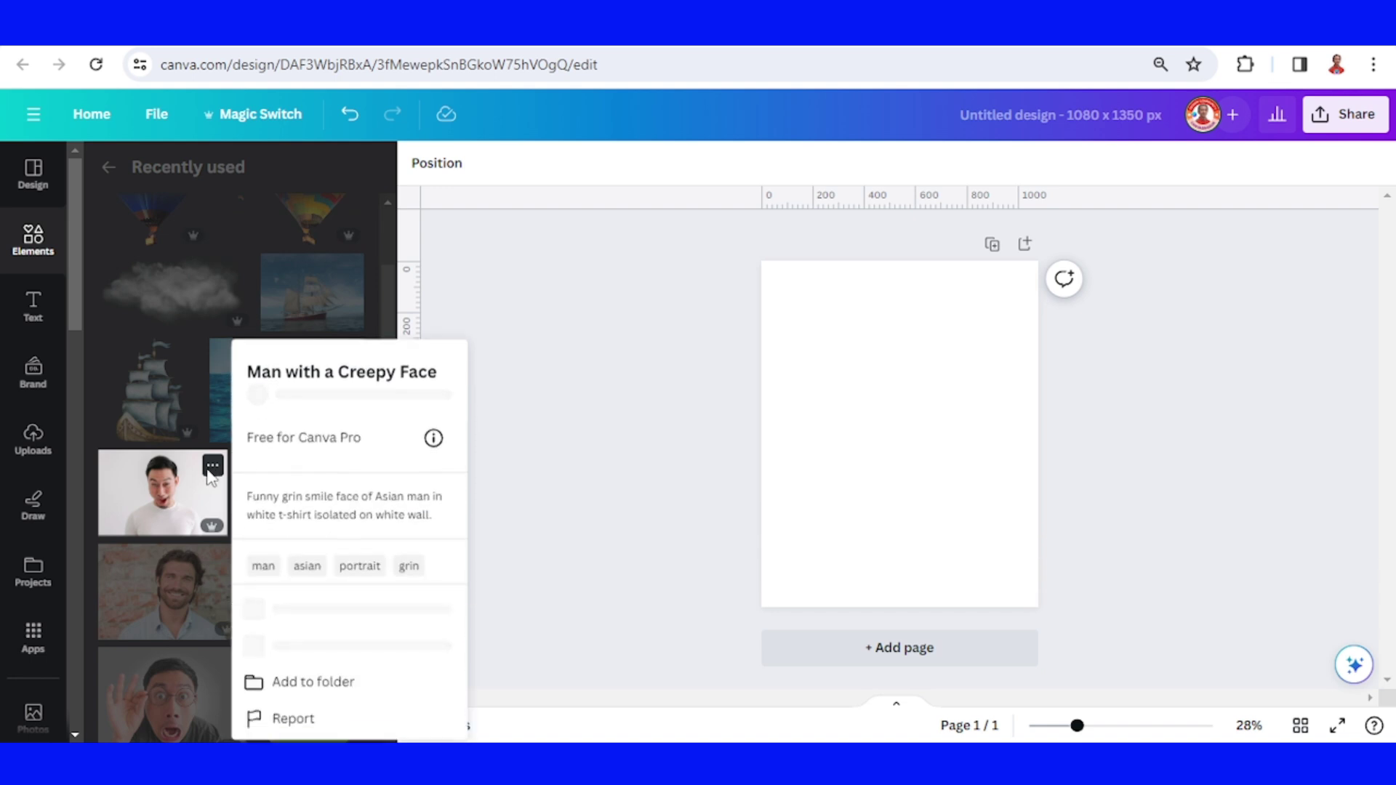
Add the recently used photo "Man with a Creepy Face" to the page and remove its background
left_click(161, 500)
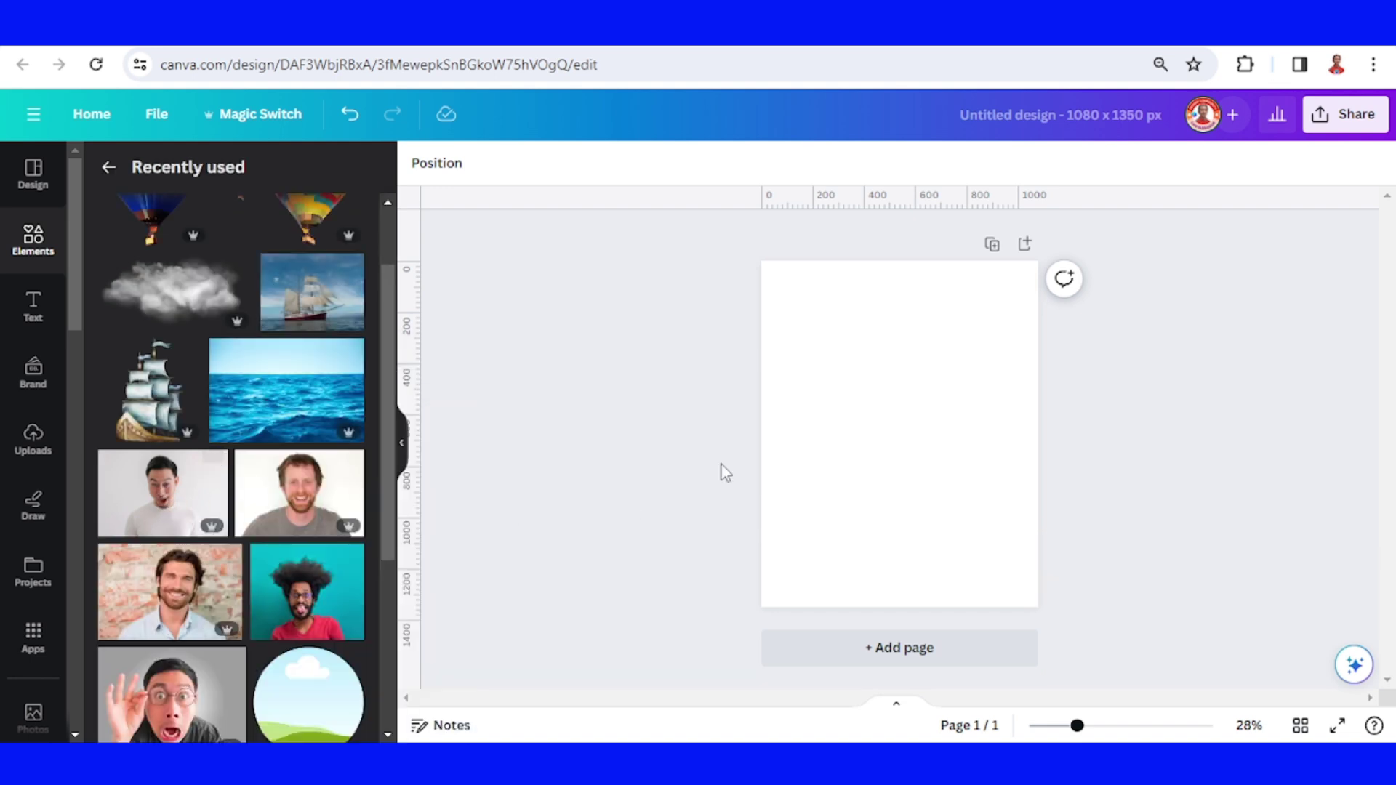
left_click(164, 506)
left_click(471, 166)
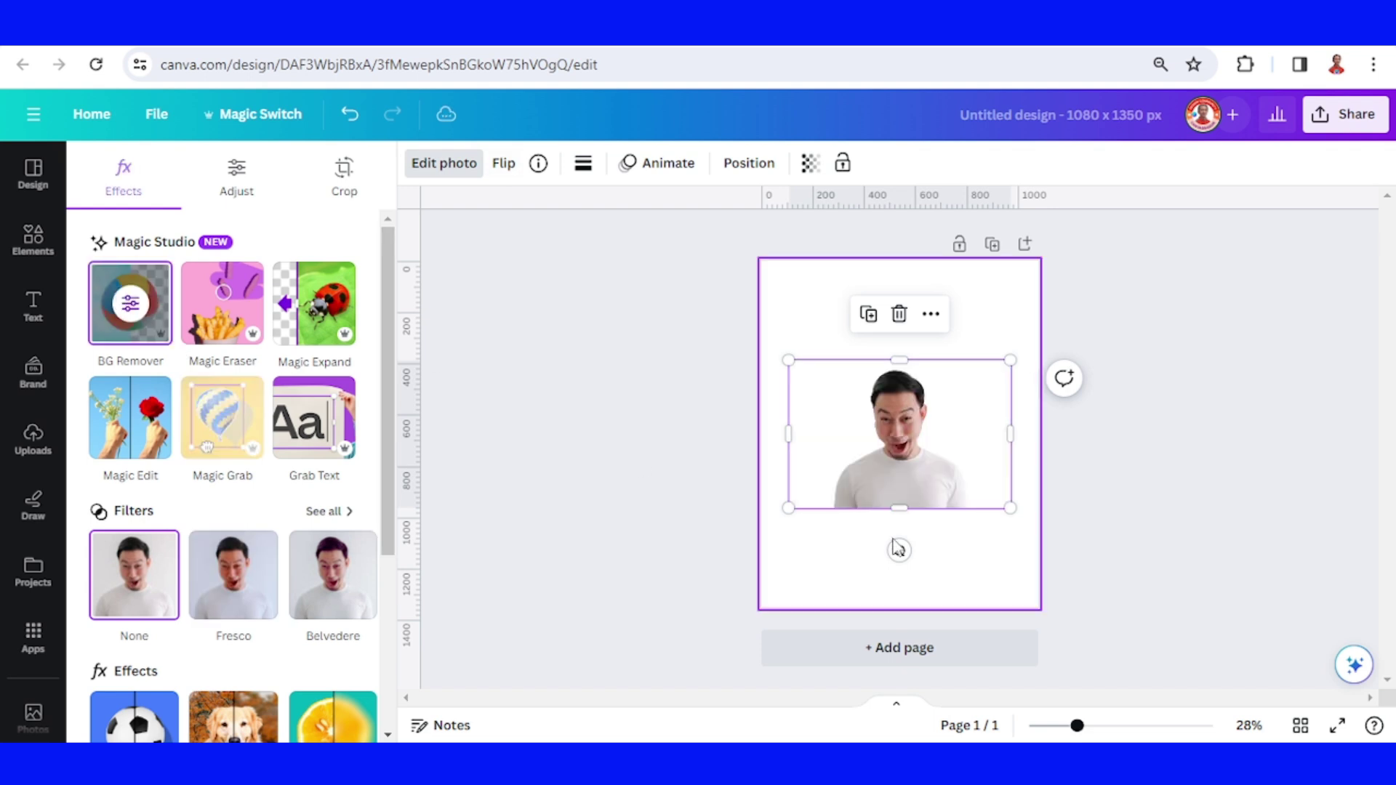
Fill the page background with the default teal-to-green gradient
left_click(796, 305)
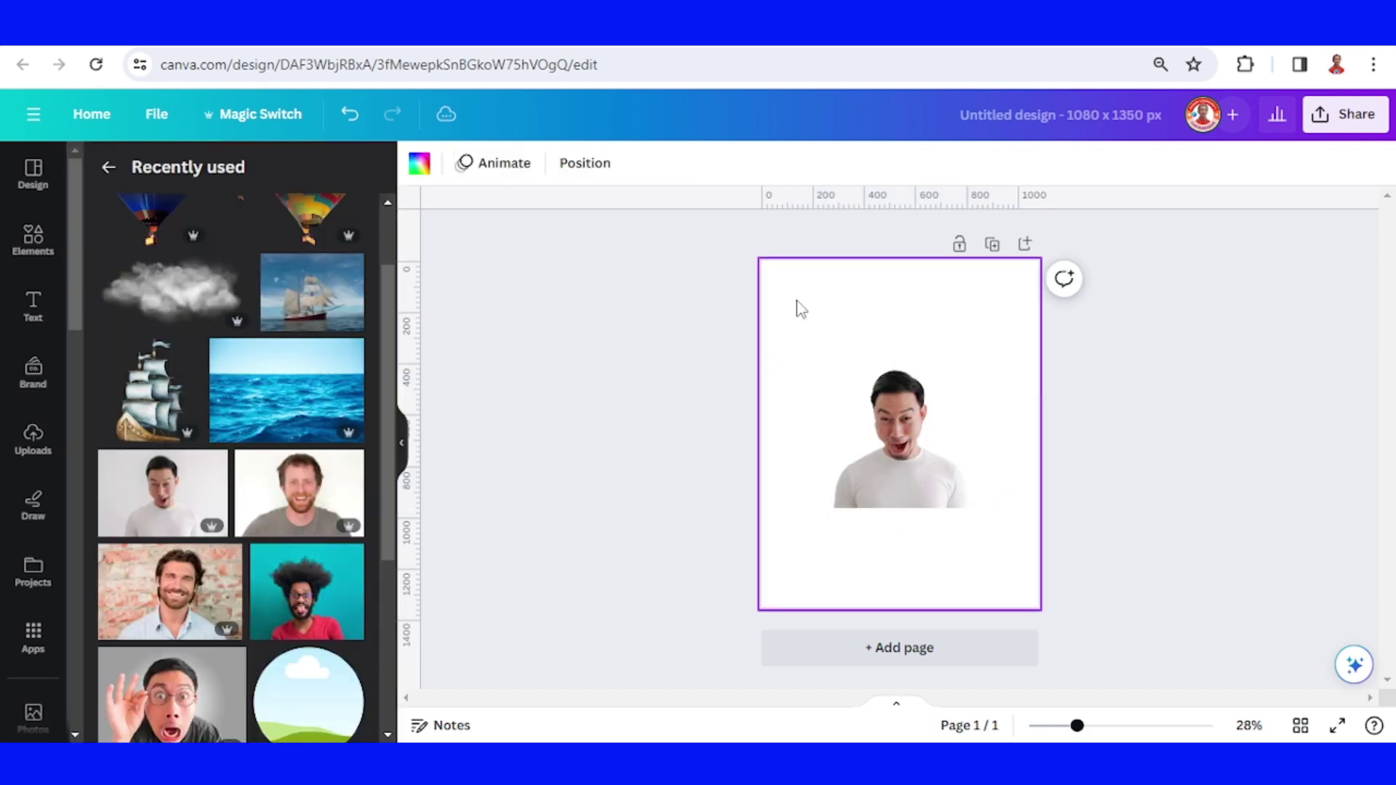
left_click(415, 168)
scroll(219, 596, "down", 5)
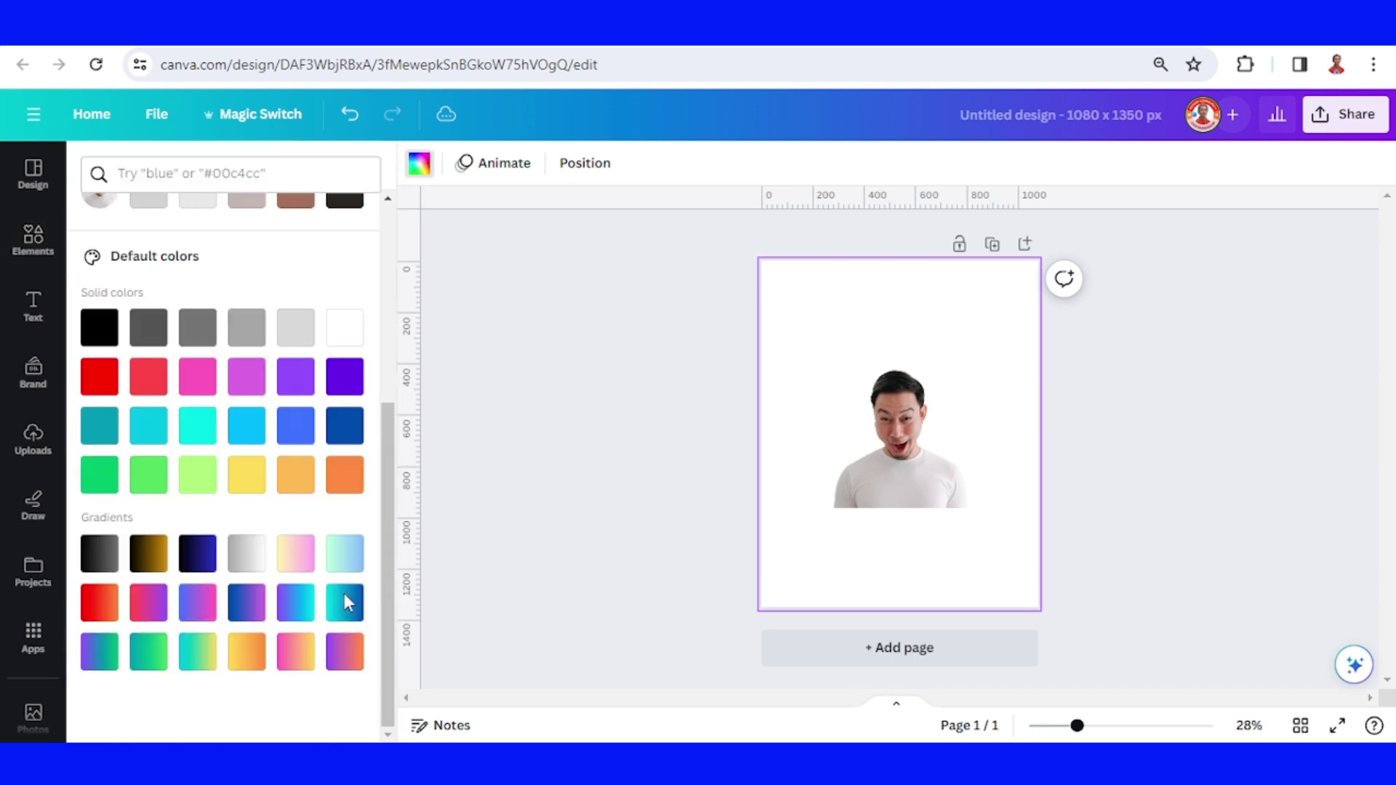
left_click(149, 656)
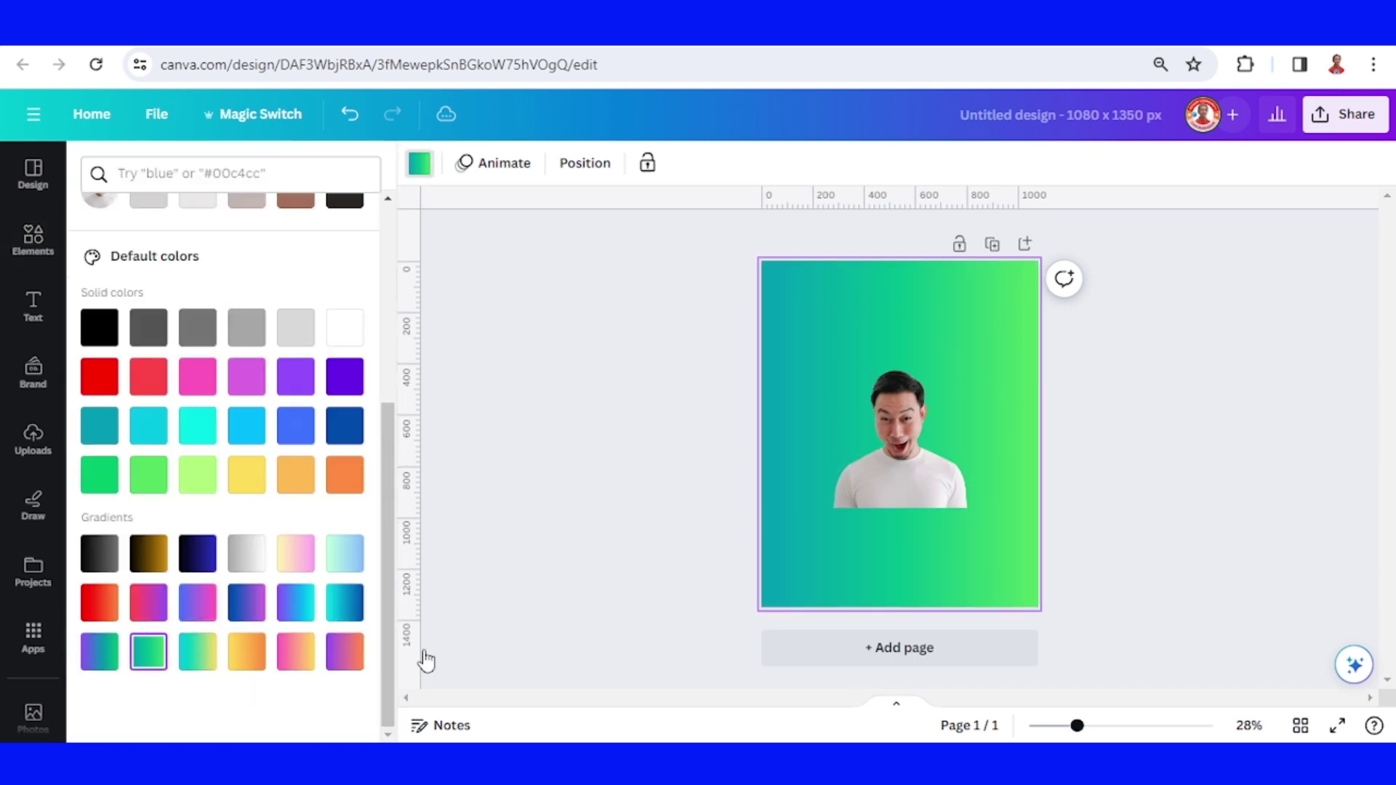
Crop the empty sides and the lower edge of the man's photo so the frame fits closely around him
left_click(904, 435)
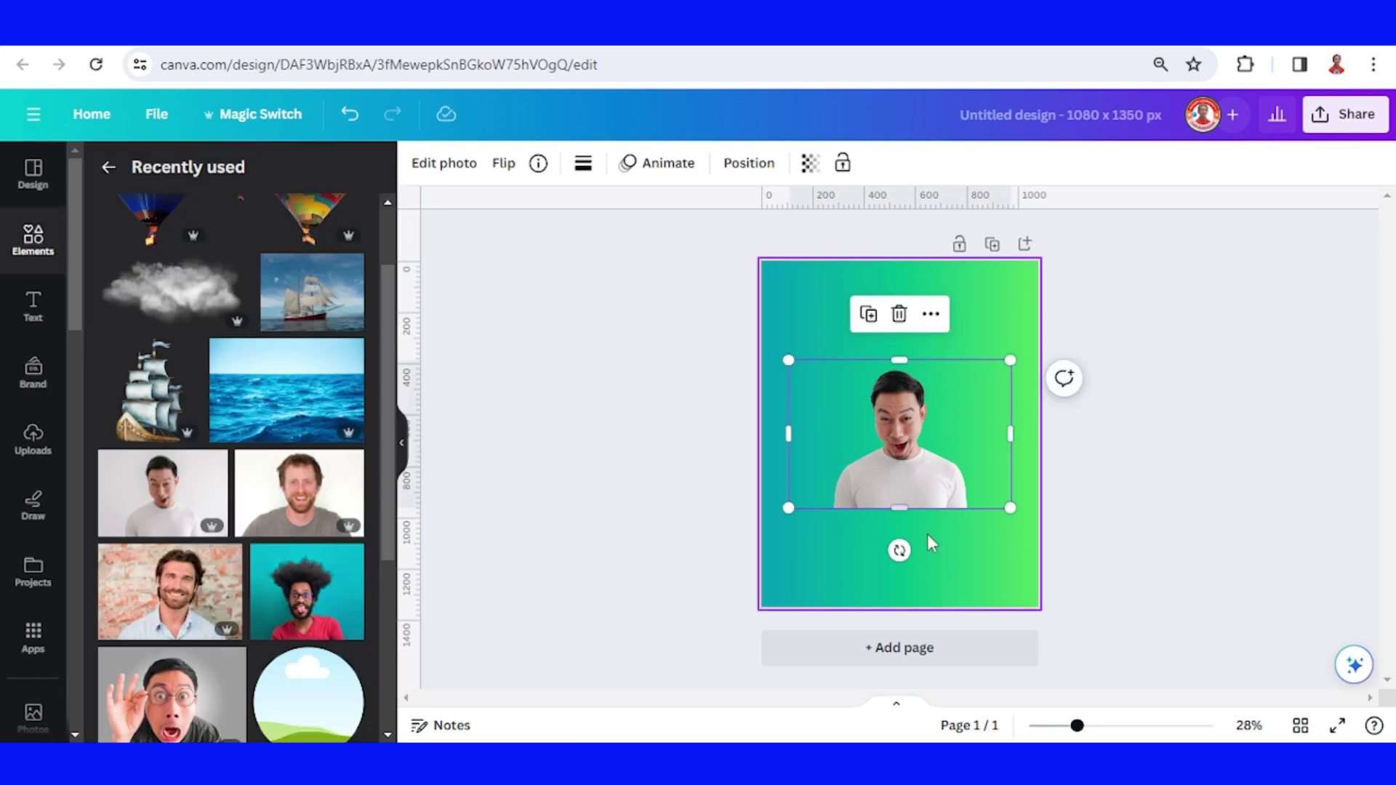
left_click_drag(934, 509, 941, 473)
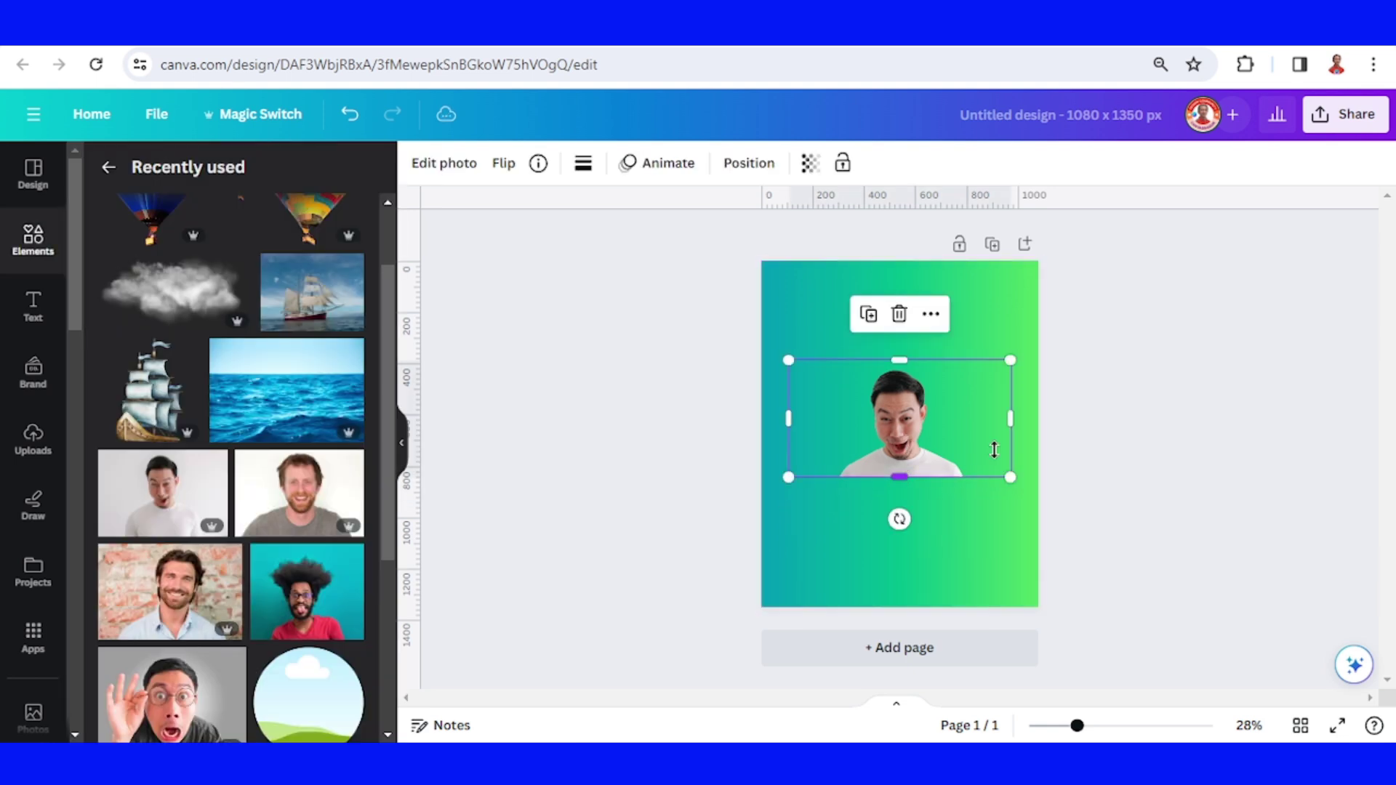
left_click_drag(1010, 418, 968, 418)
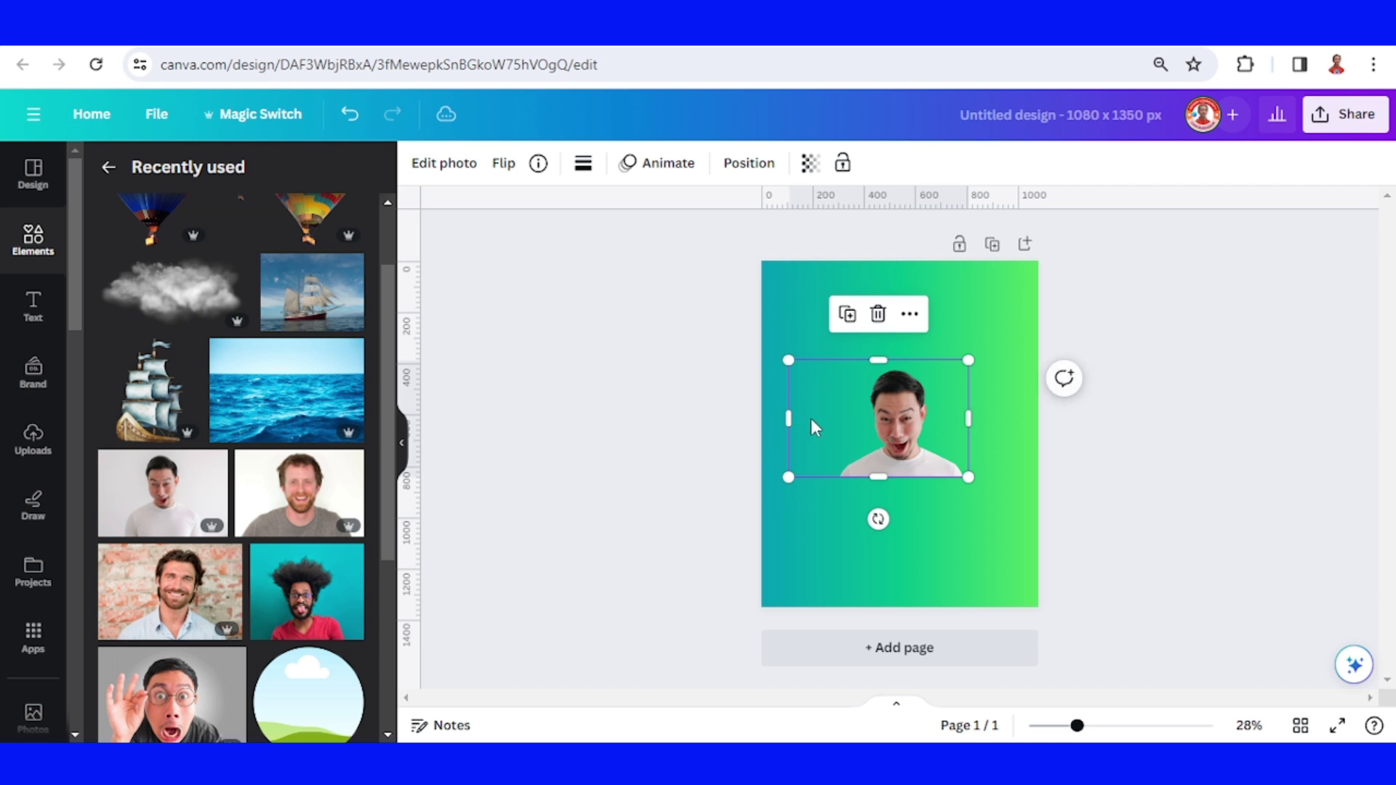
left_click_drag(791, 419, 830, 418)
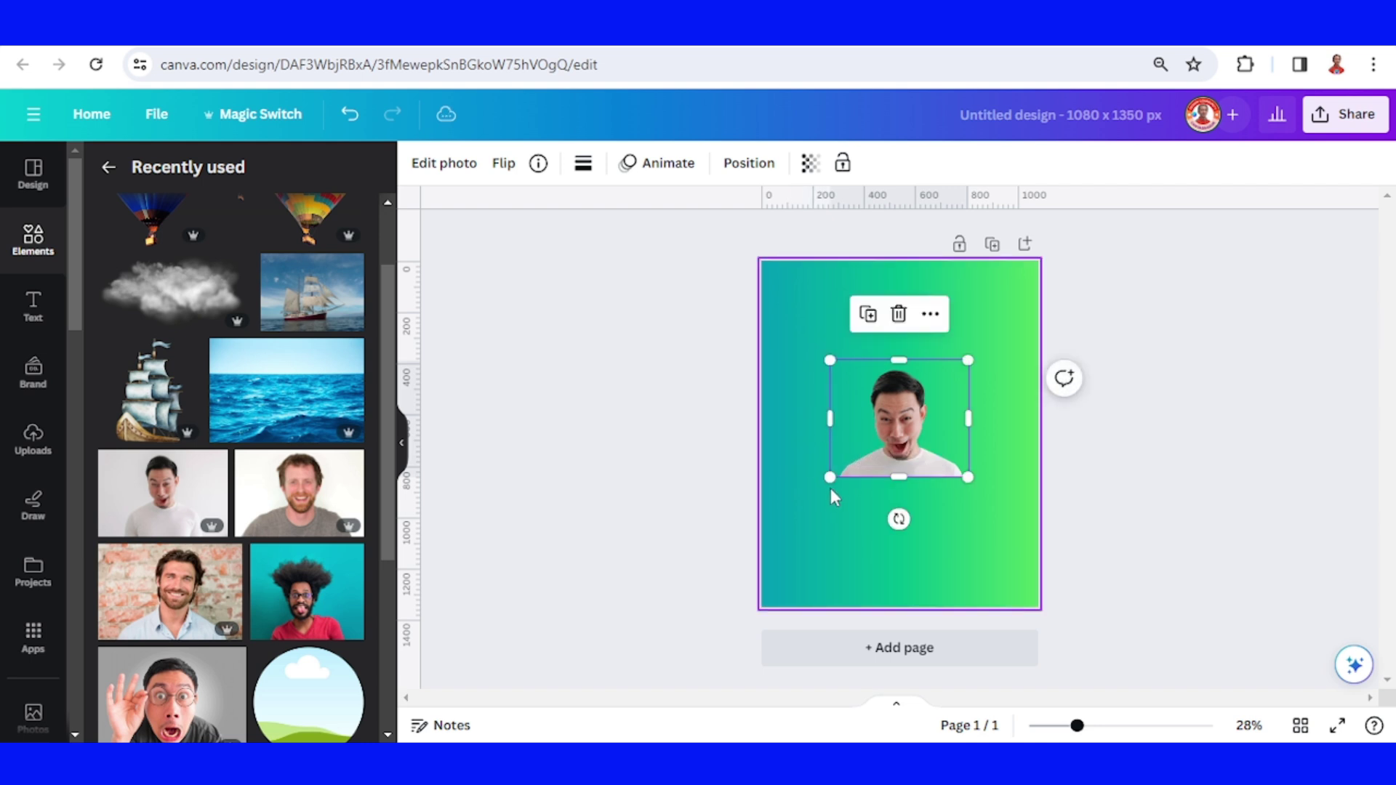
Enlarge the cropped photo past the page's side and lower edges, keeping the man's face centred in the lower half
left_click_drag(828, 484, 828, 633)
left_click_drag(915, 508, 960, 547)
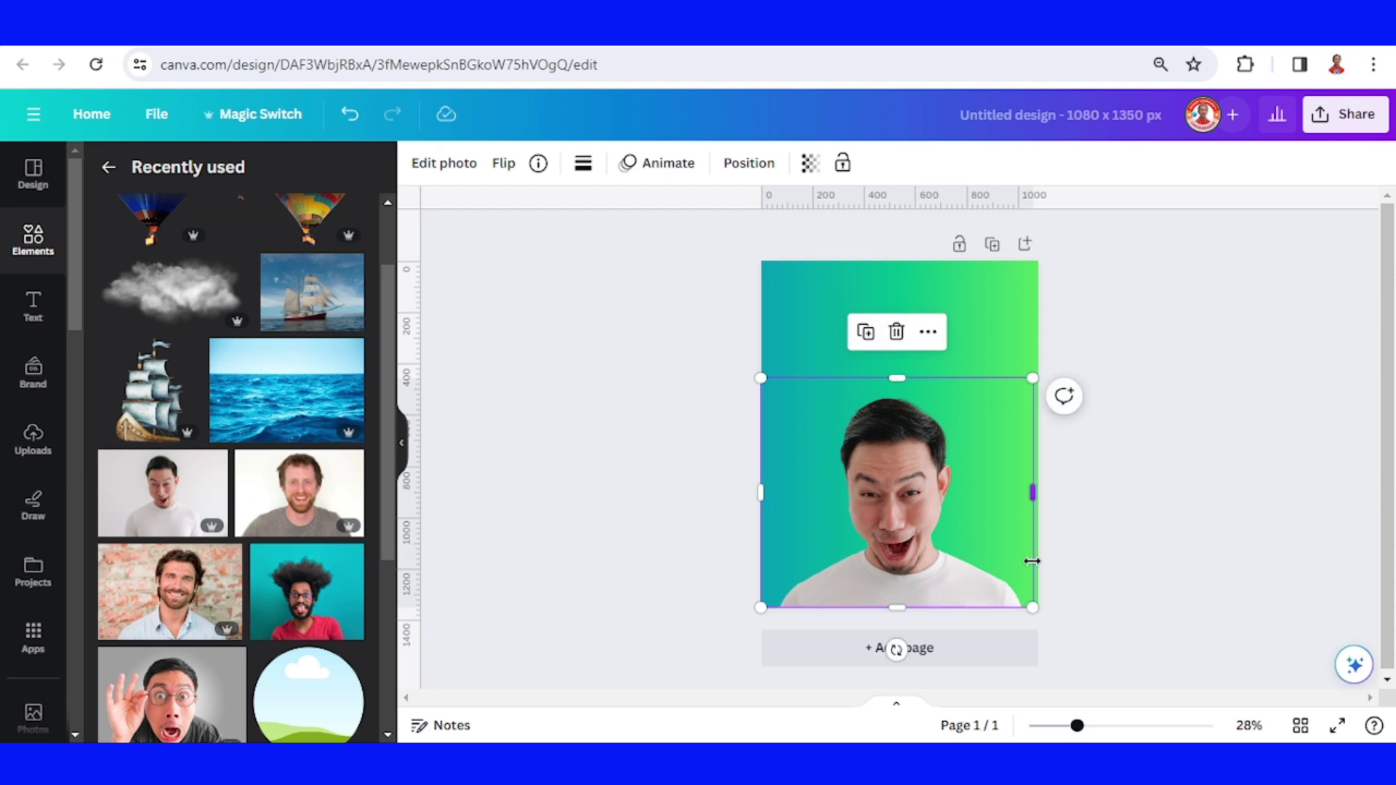
left_click_drag(1054, 629, 1083, 634)
left_click_drag(977, 529, 960, 521)
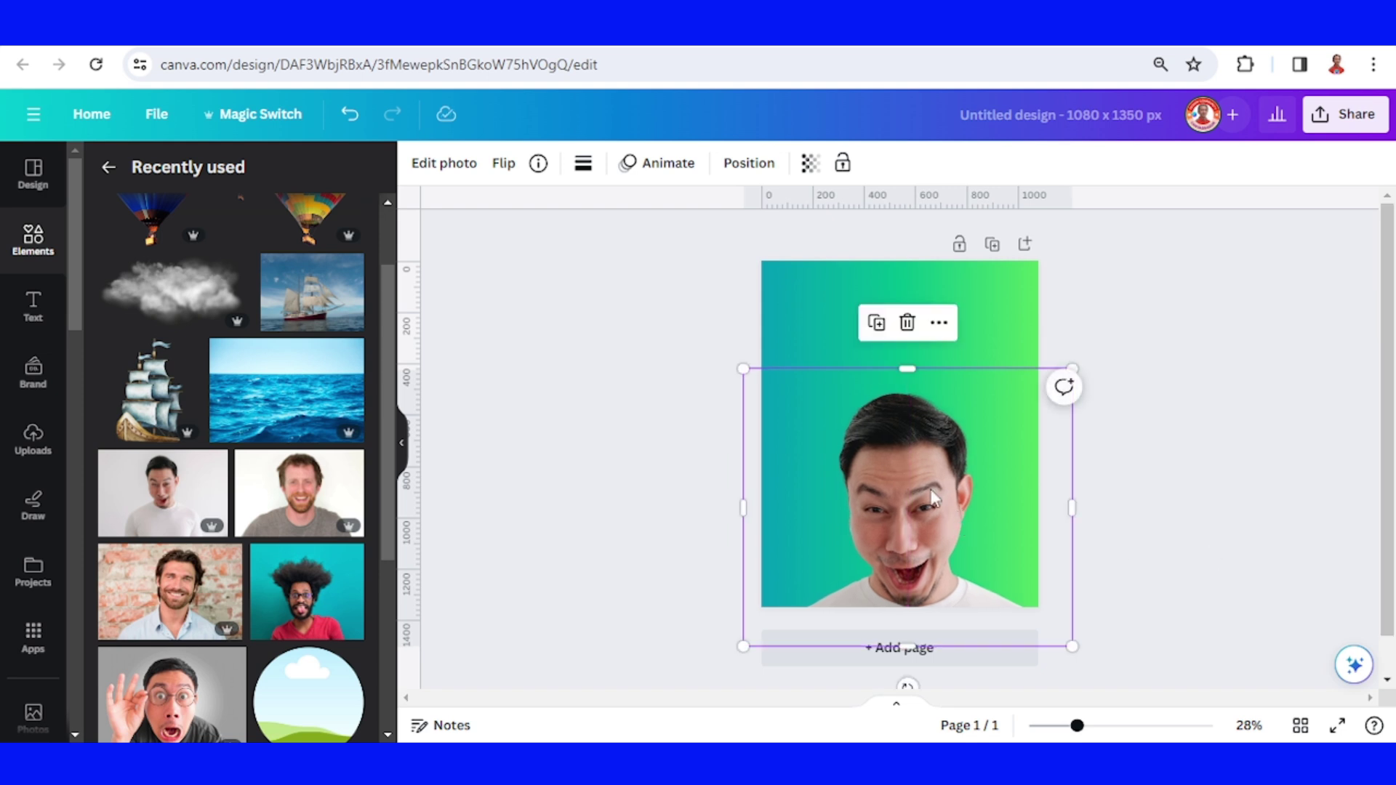
Add the Circle Frame and flatten it into a wide ellipse across the man's forehead, about as wide as his head
scroll(386, 557, "down", 2)
left_click(349, 559)
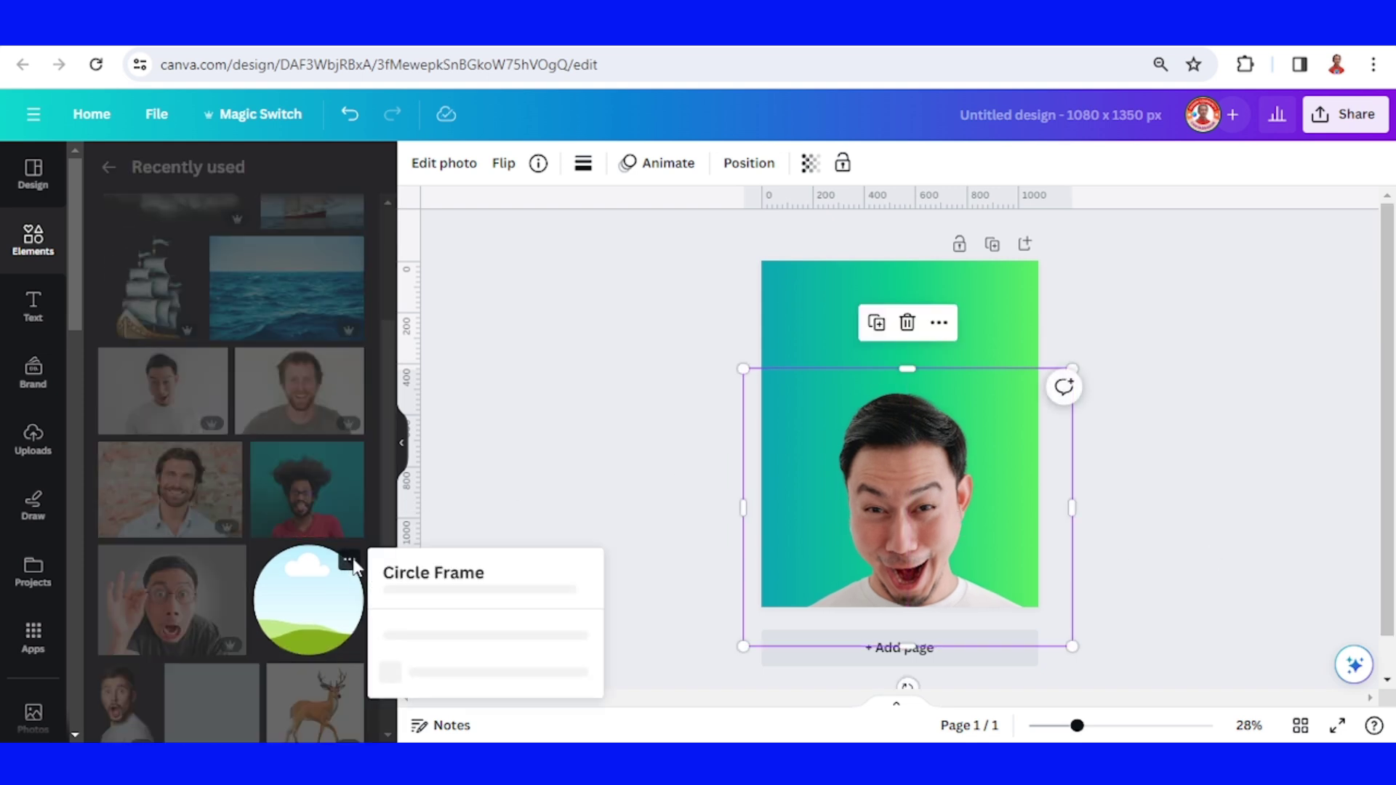
left_click(295, 627)
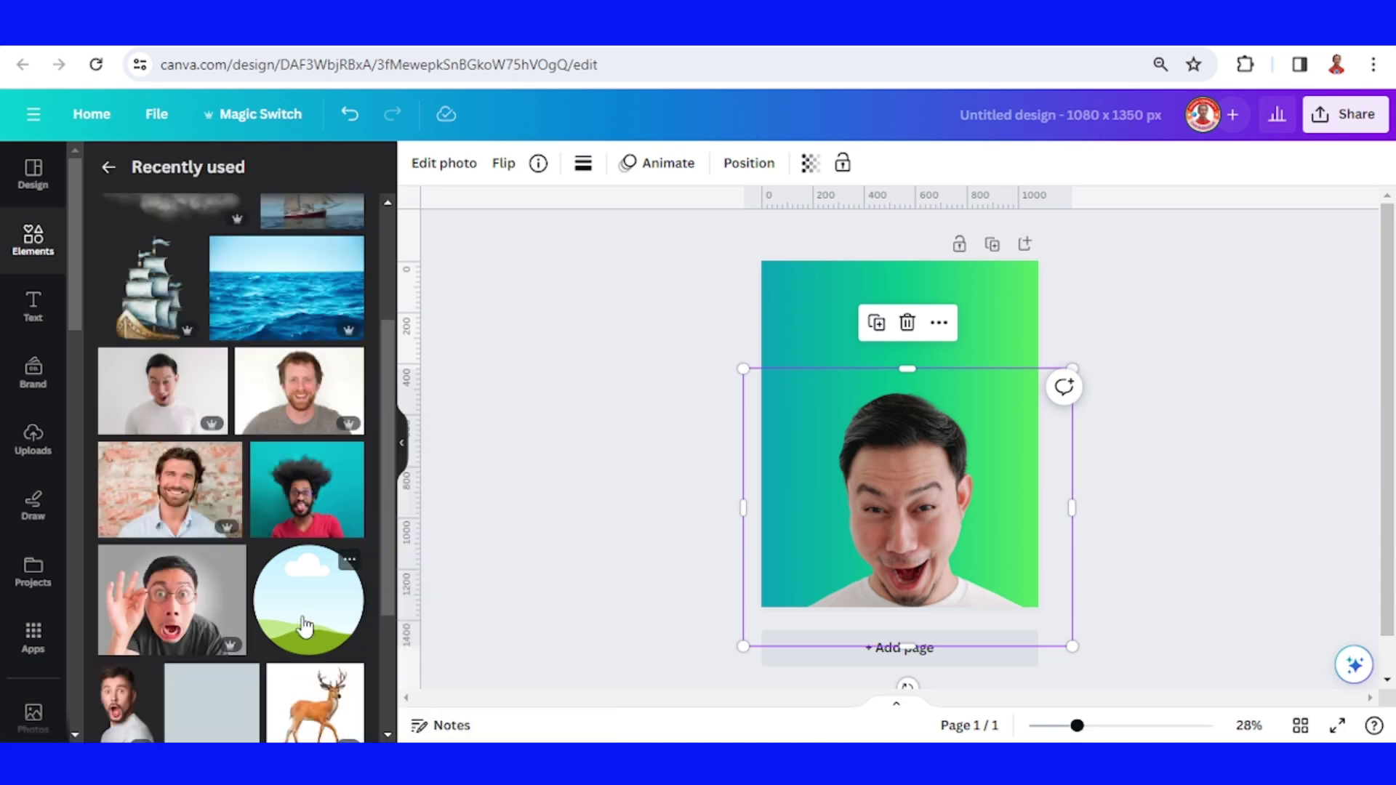
left_click_drag(899, 363, 914, 432)
left_click(1126, 725)
scroll(901, 466, "down", 2)
left_click_drag(1132, 355, 1067, 381)
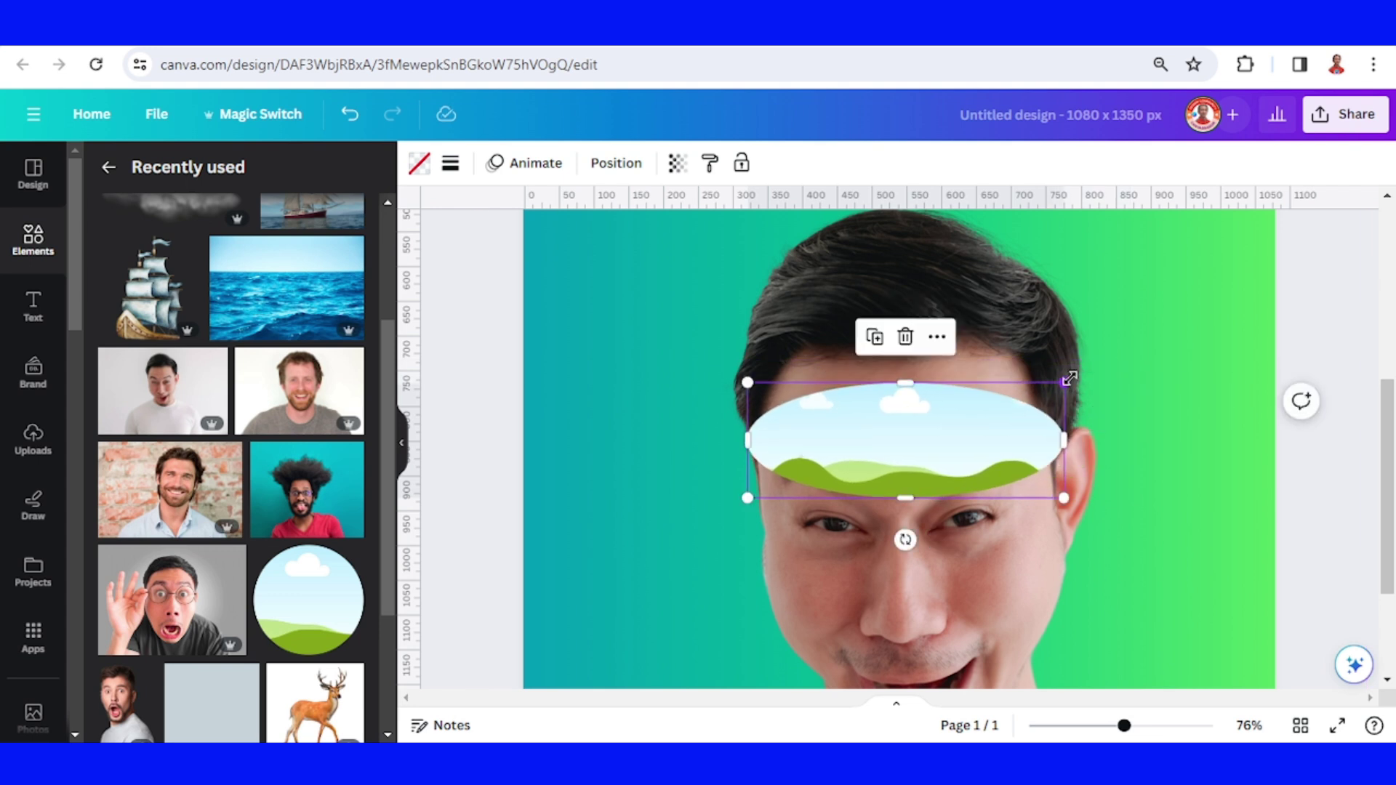
Crop the top of the man's photo down to the ellipse so that the upper head is cut off
left_click(948, 267)
scroll(960, 315, "up", 1)
left_click_drag(922, 245, 958, 477)
key("ctrl+z")
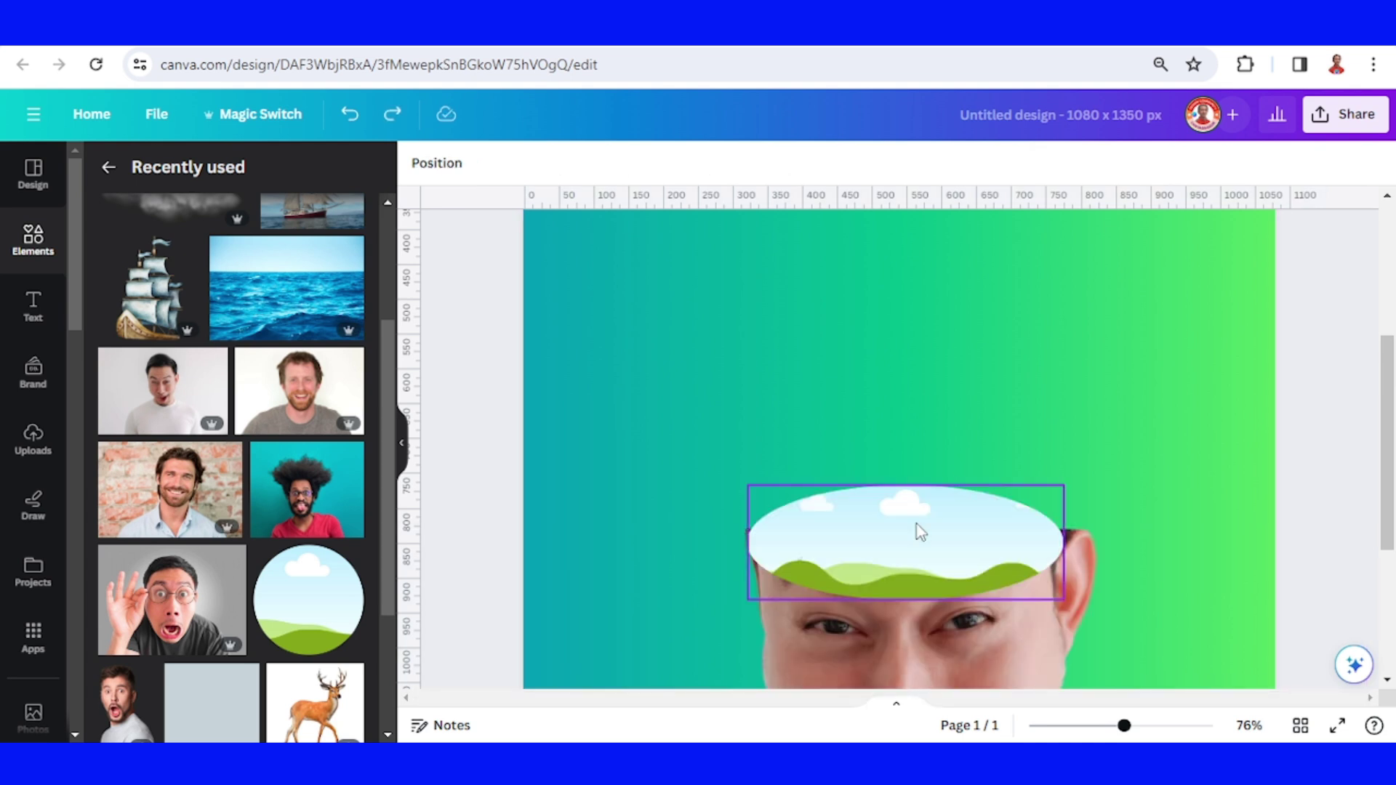
Move the ellipse slightly upward and widen it a little on the ear side to cover the cut edge of the head
left_click(934, 540)
left_click_drag(924, 526, 929, 530)
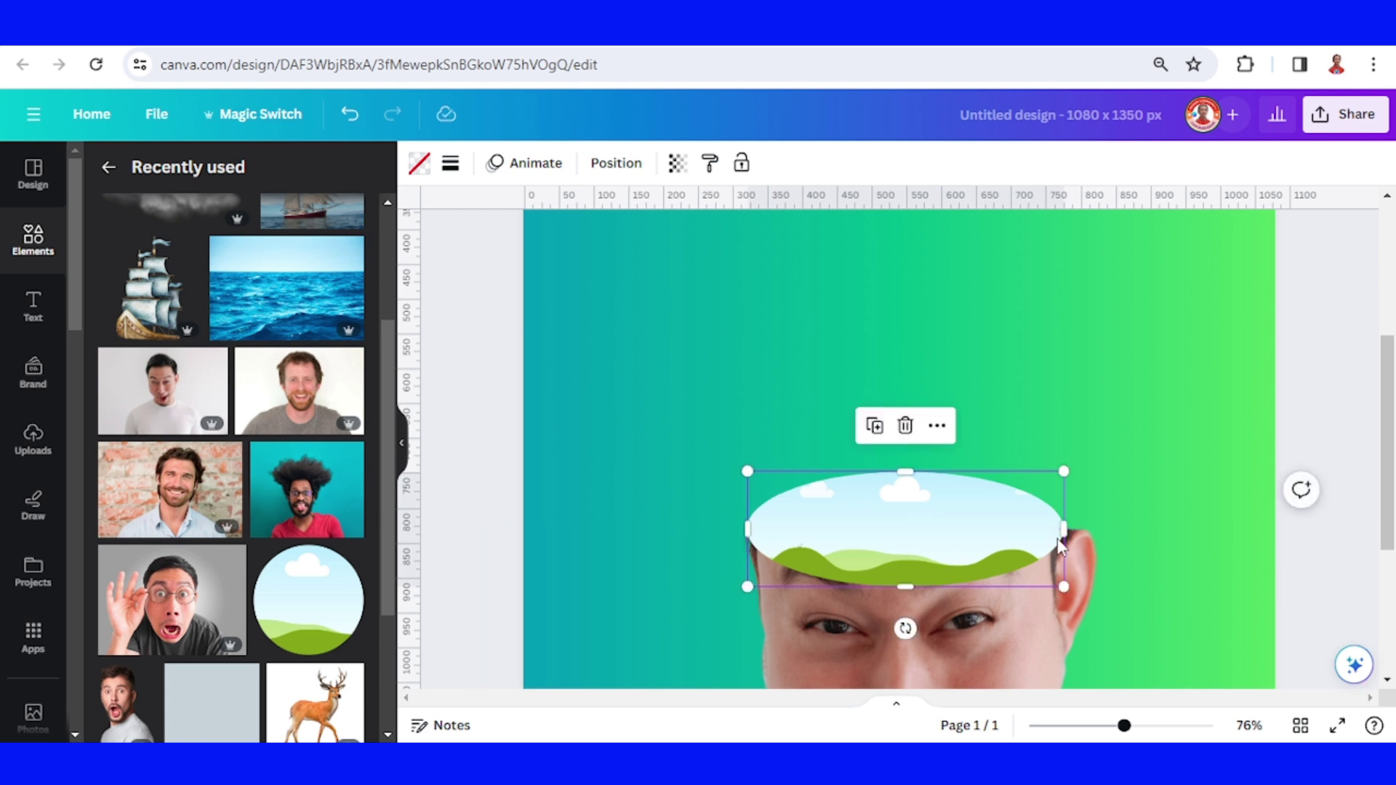
left_click_drag(1065, 536, 1071, 544)
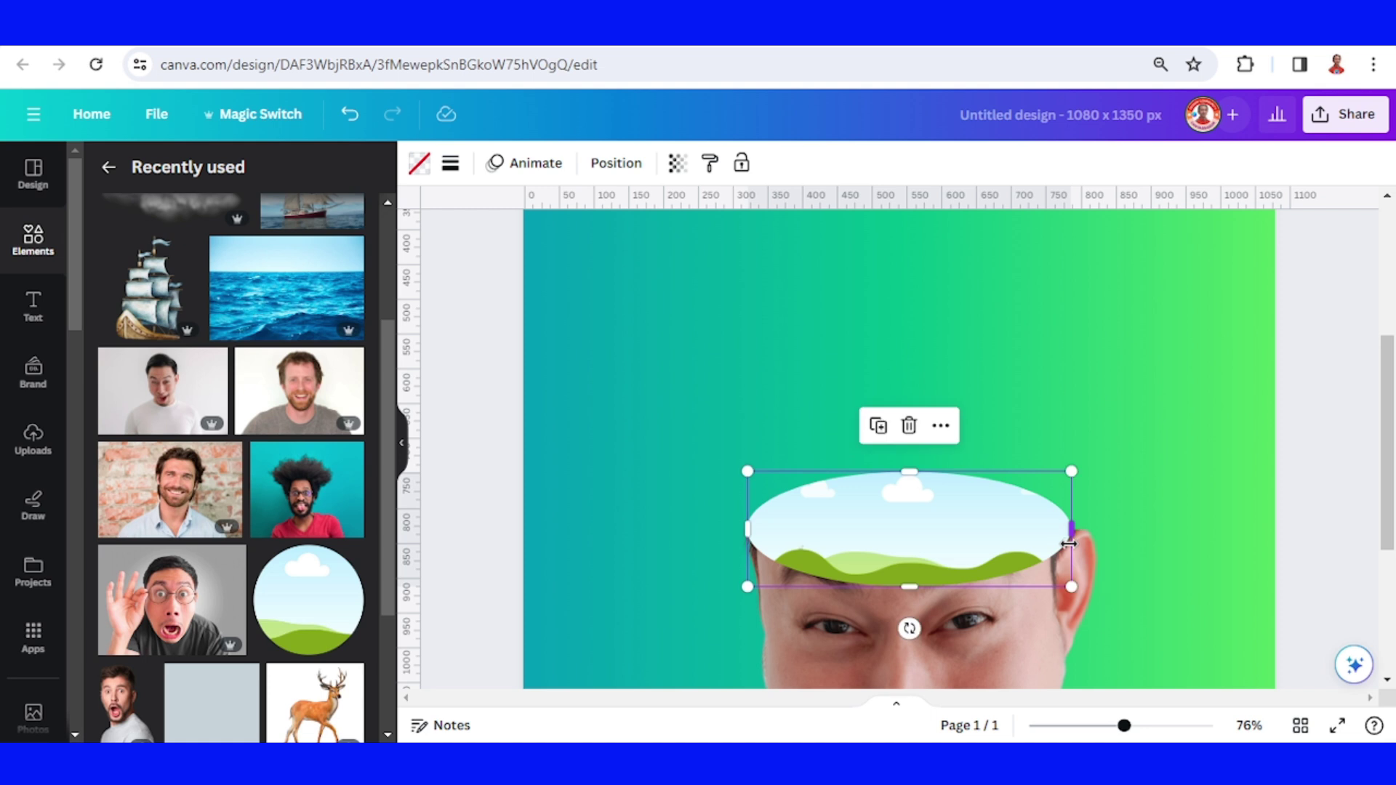
left_click(1186, 470)
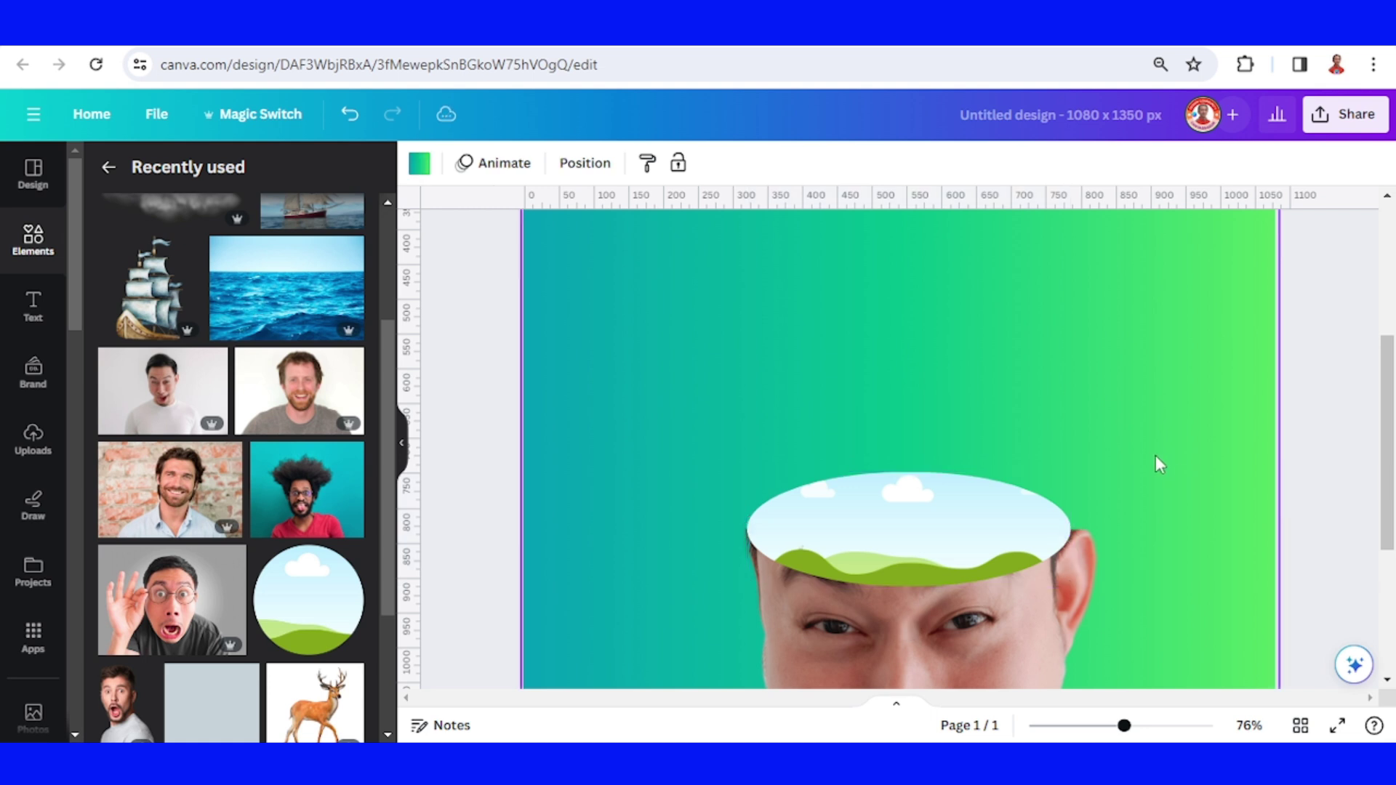
Fill the ellipse with the skin tone #E7C5BE sampled from the man's forehead
left_click(963, 554)
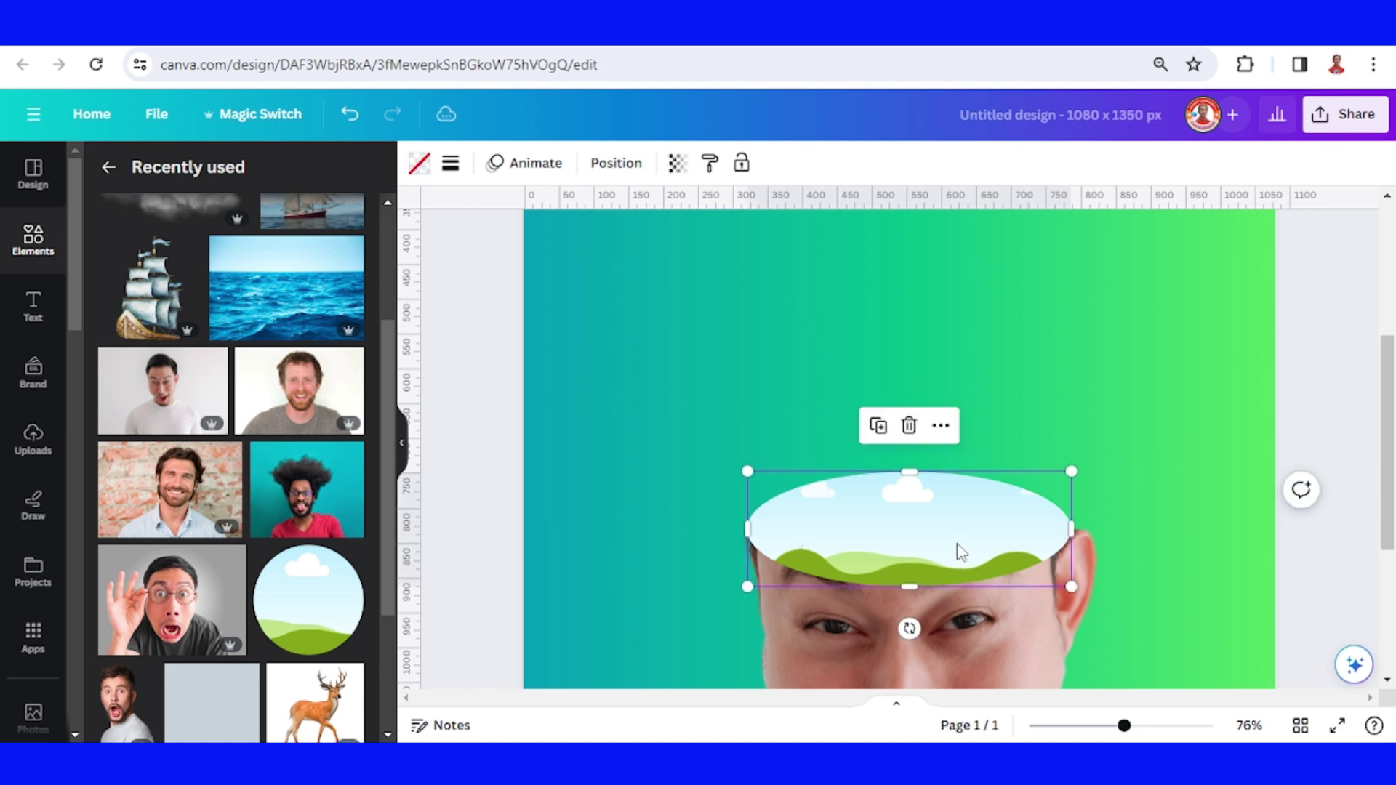
left_click(422, 171)
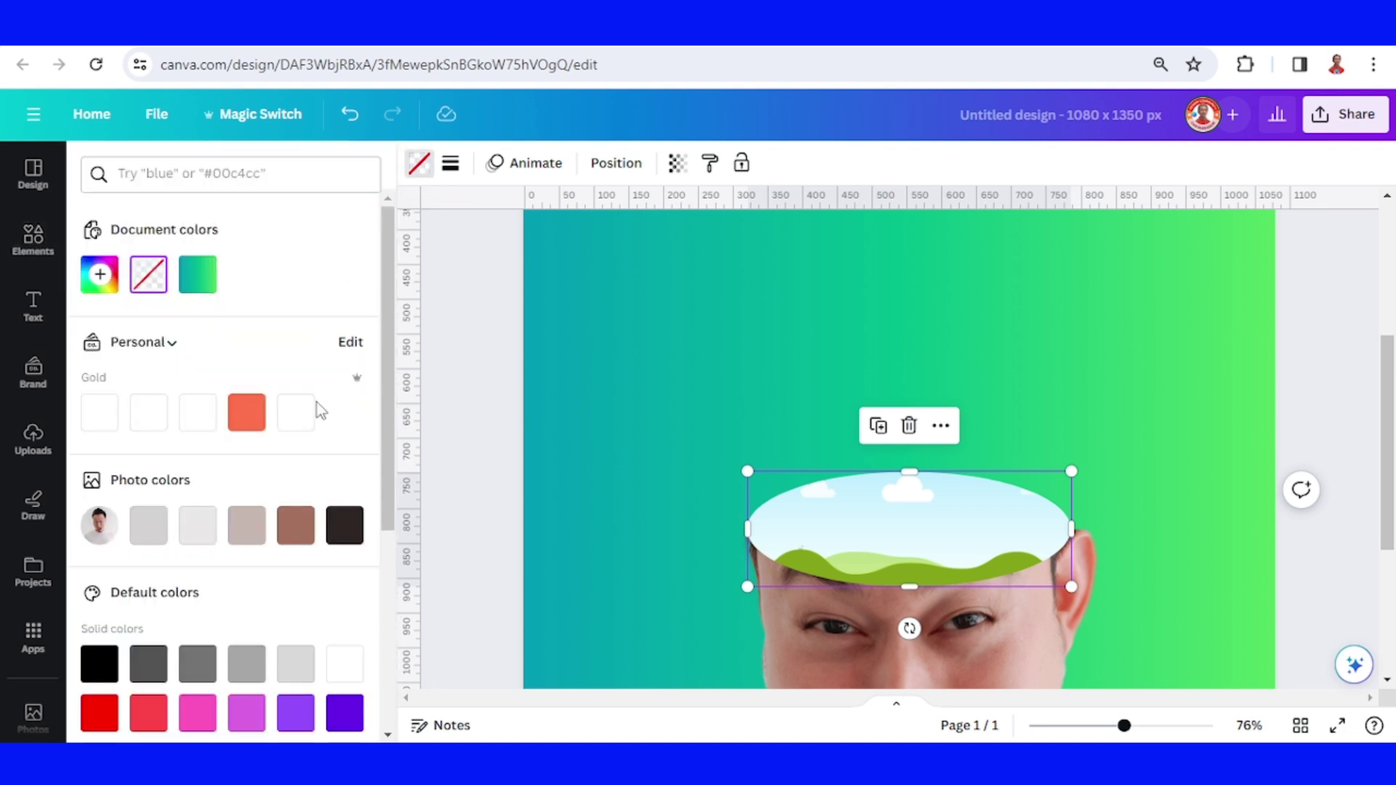
scroll(312, 408, "down", 3)
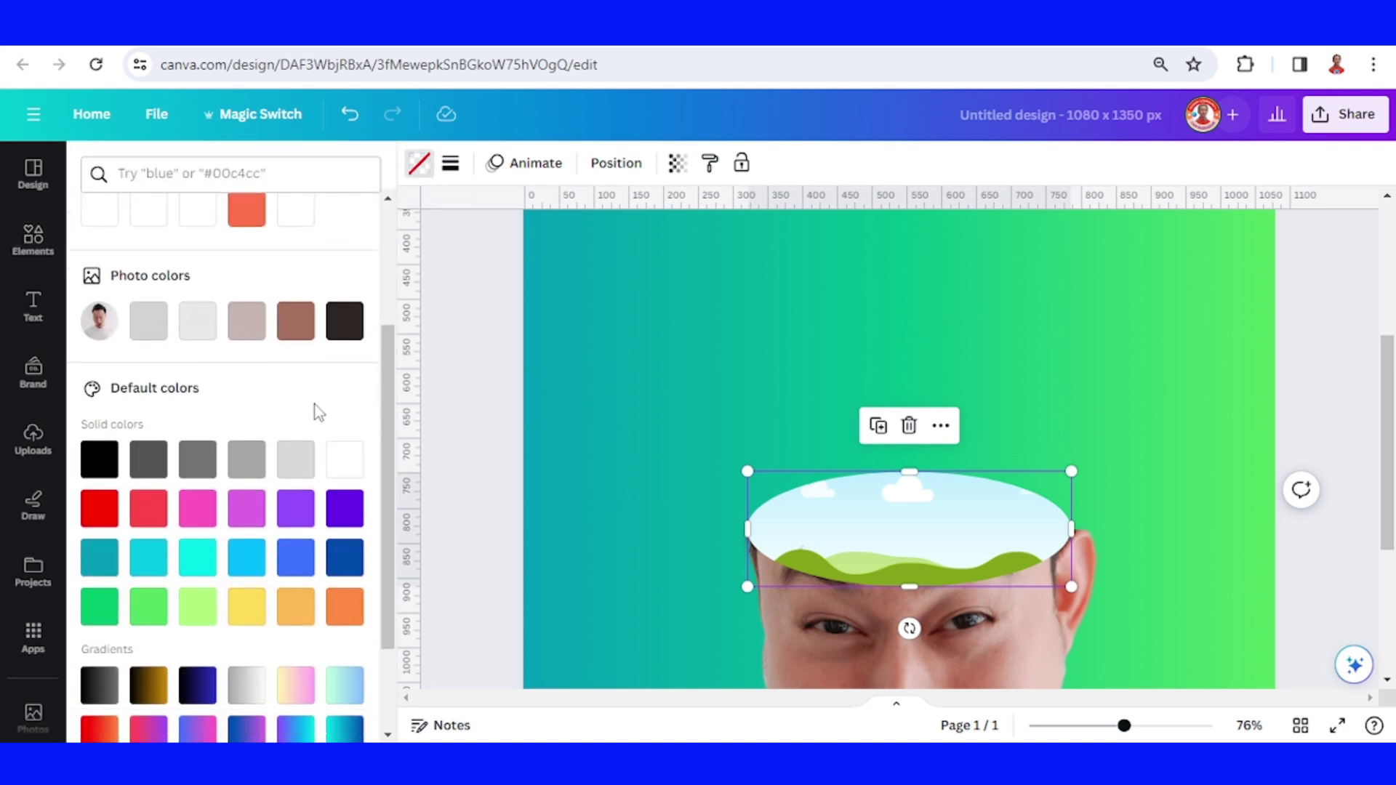
scroll(133, 317, "up", 3)
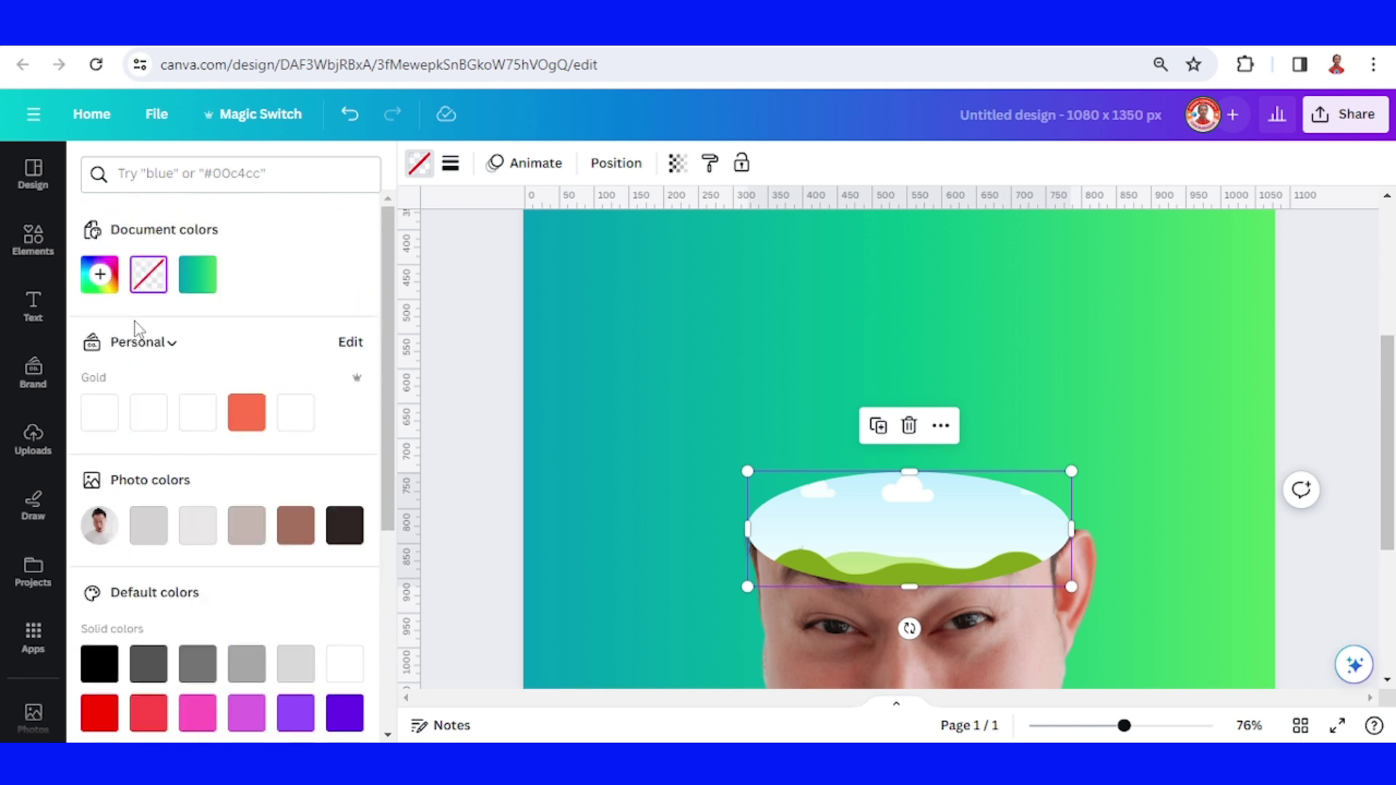
left_click(99, 274)
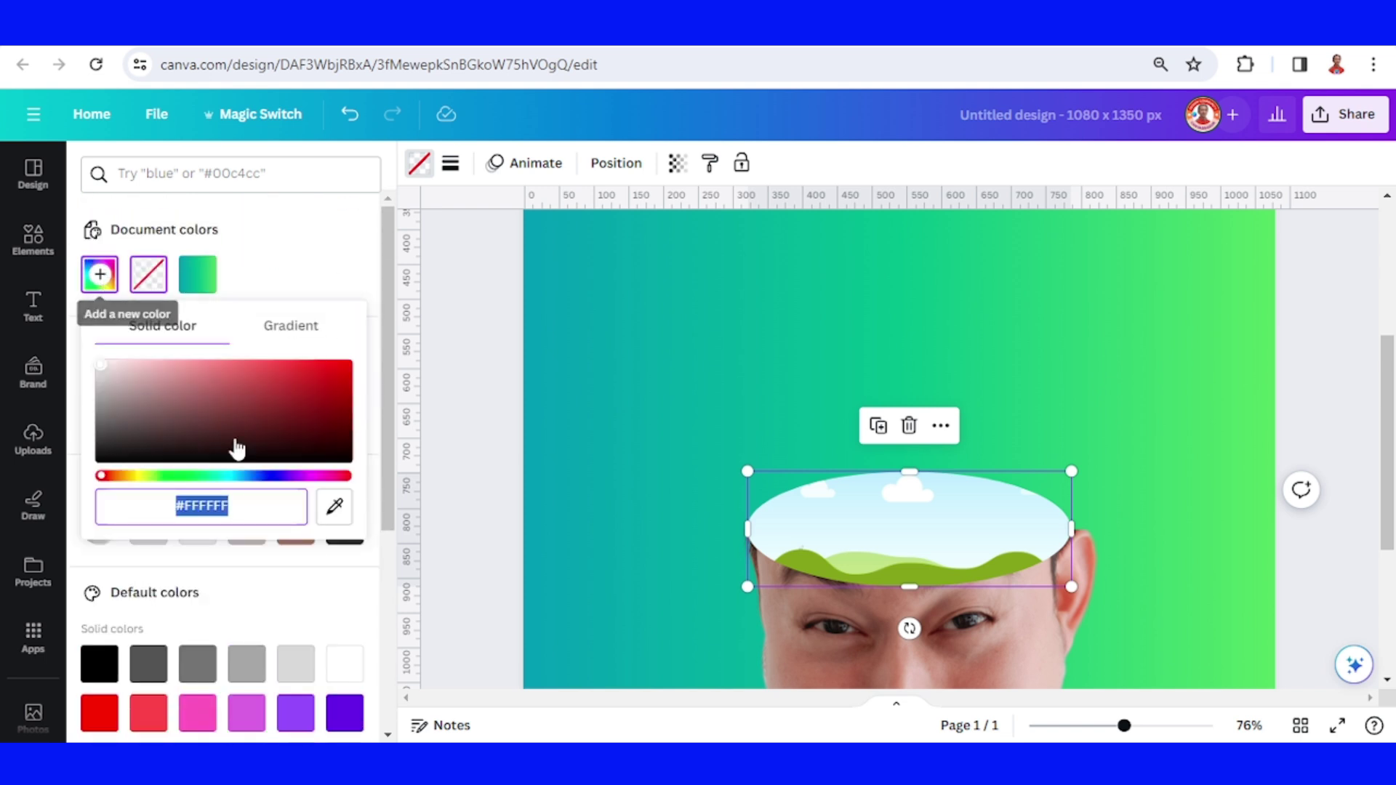
left_click(335, 507)
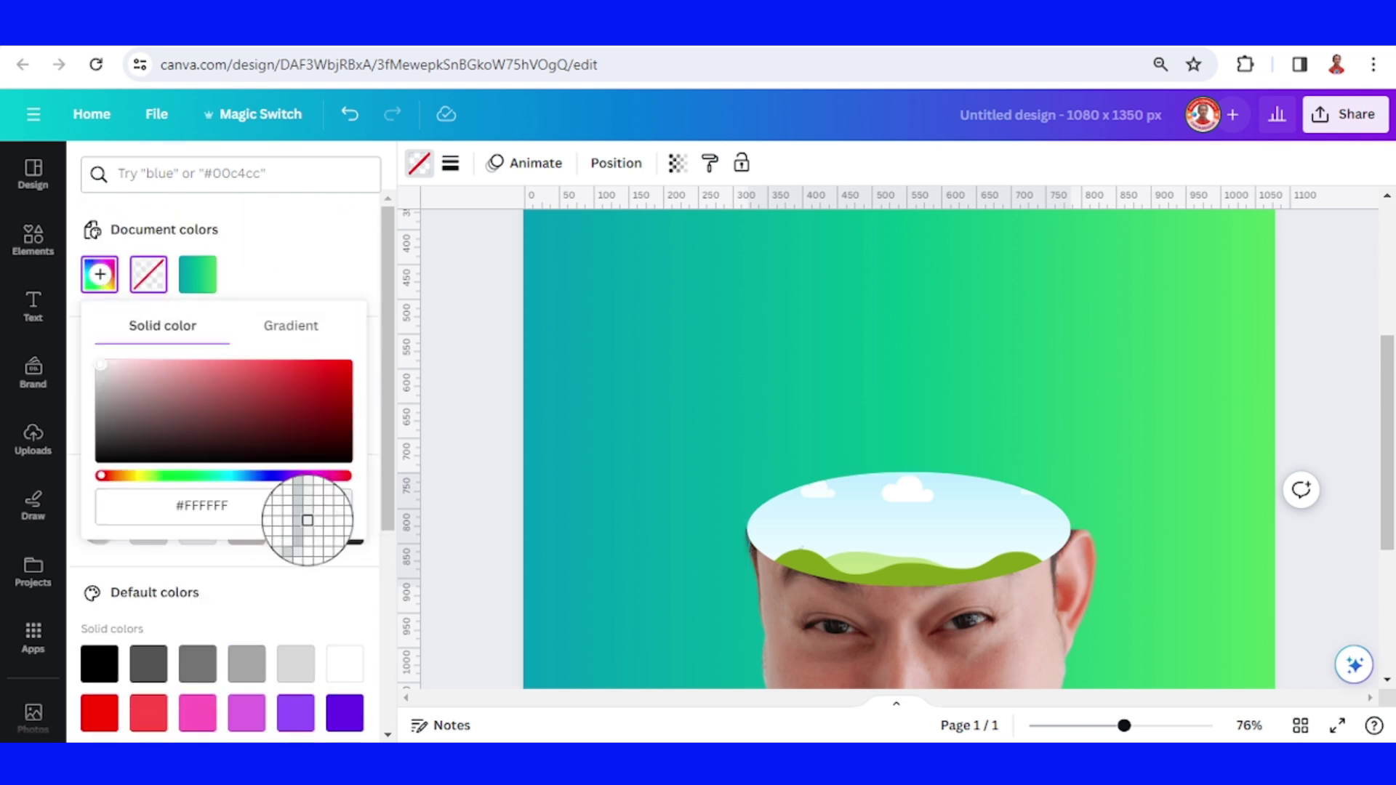
left_click(1029, 597)
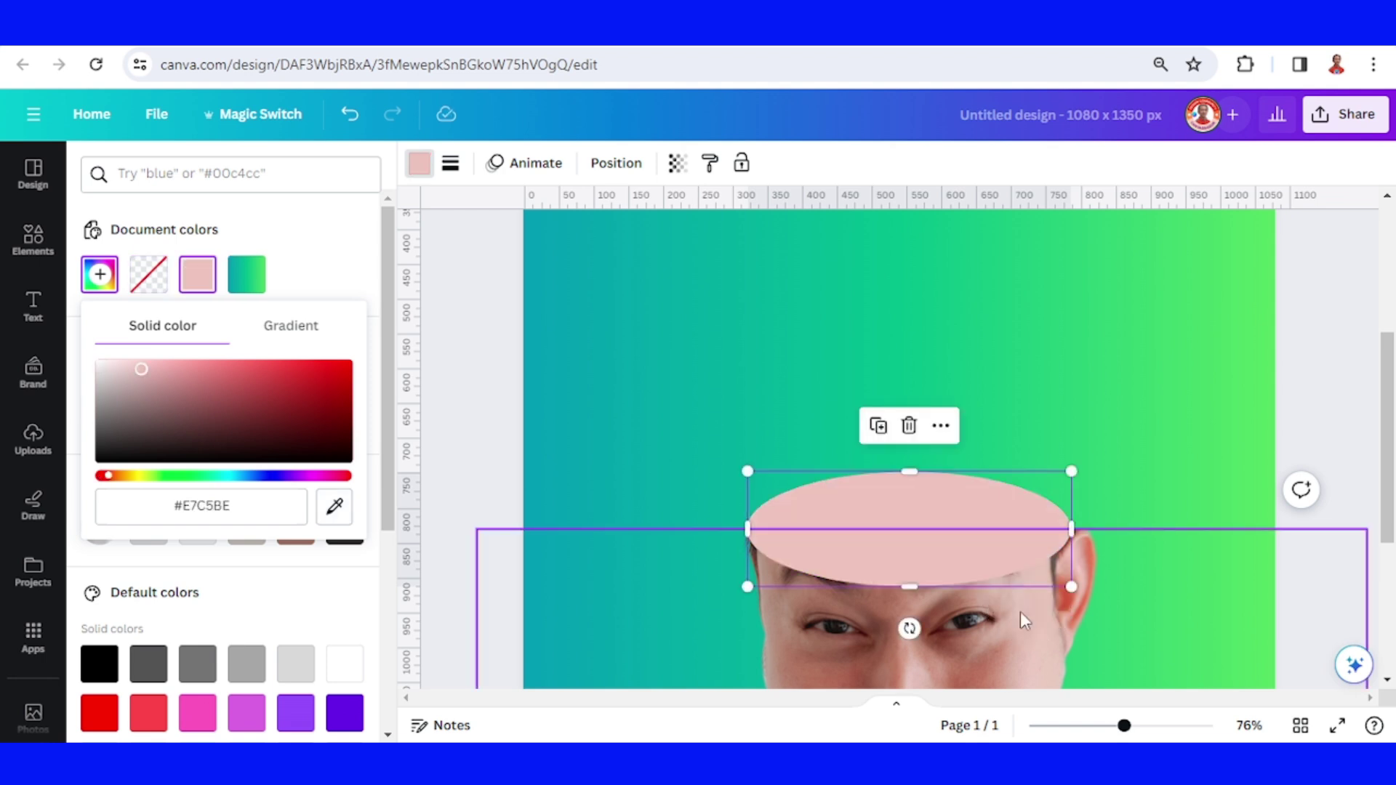
Duplicate the skin-coloured ellipse and fill the copy with the default black-to-grey gradient
left_click(879, 427)
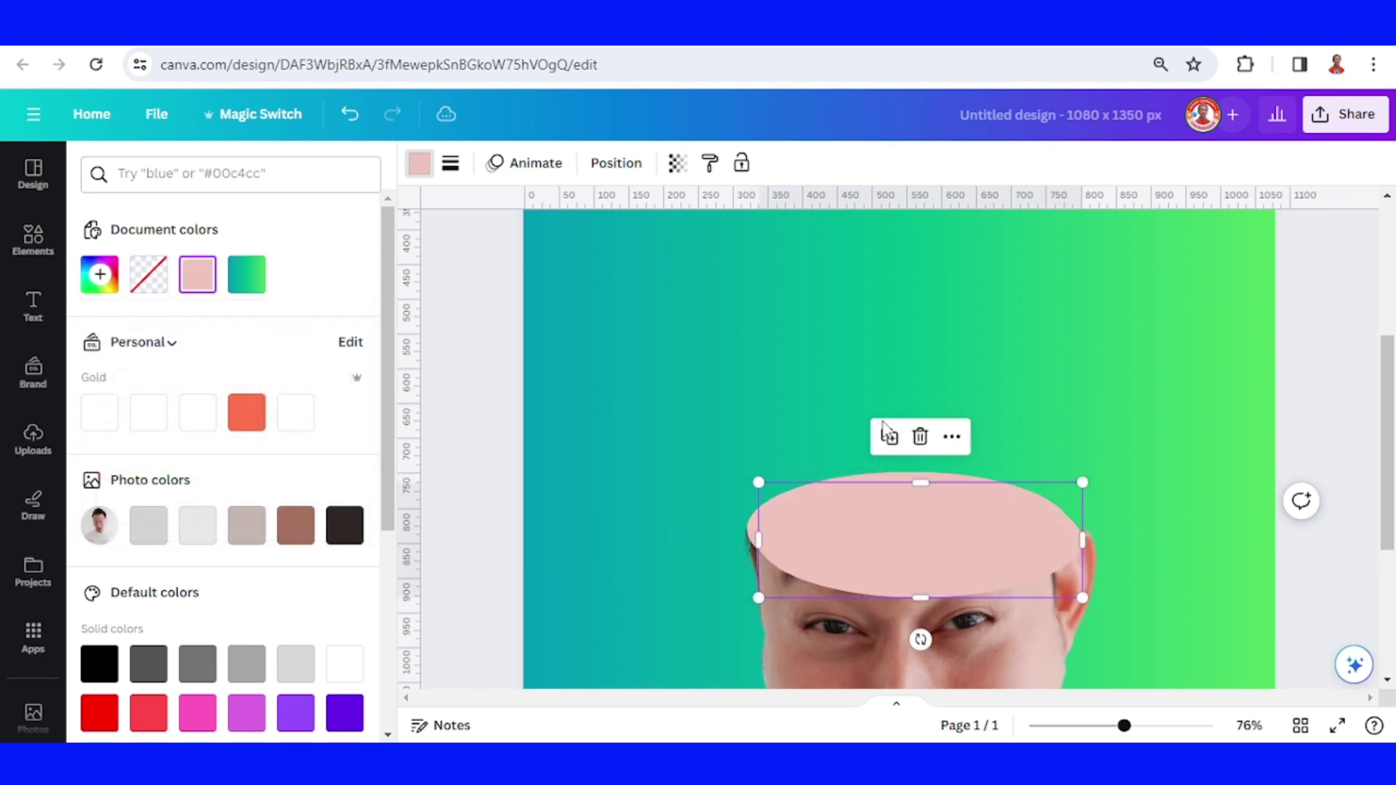
scroll(477, 514, "down", 3)
scroll(182, 509, "down", 5)
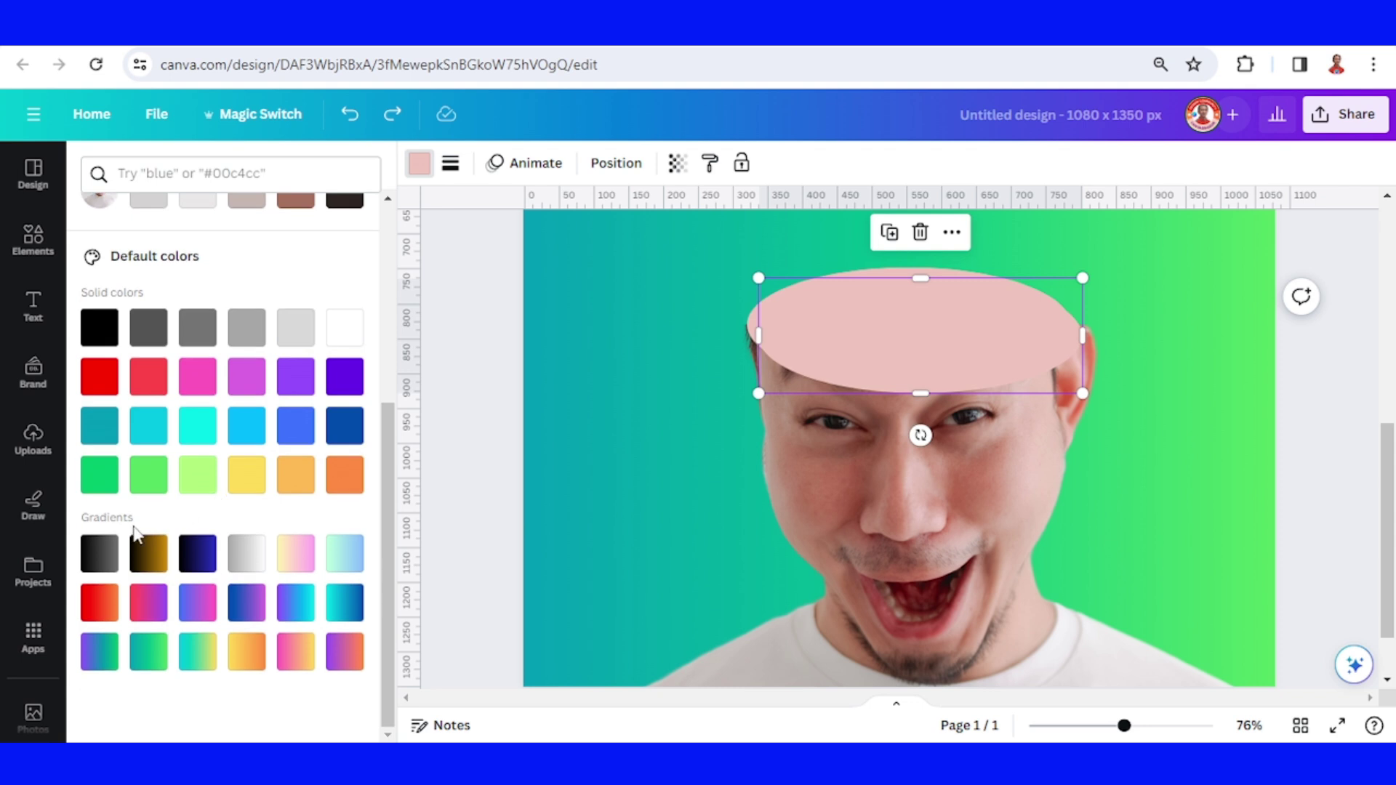
left_click(99, 554)
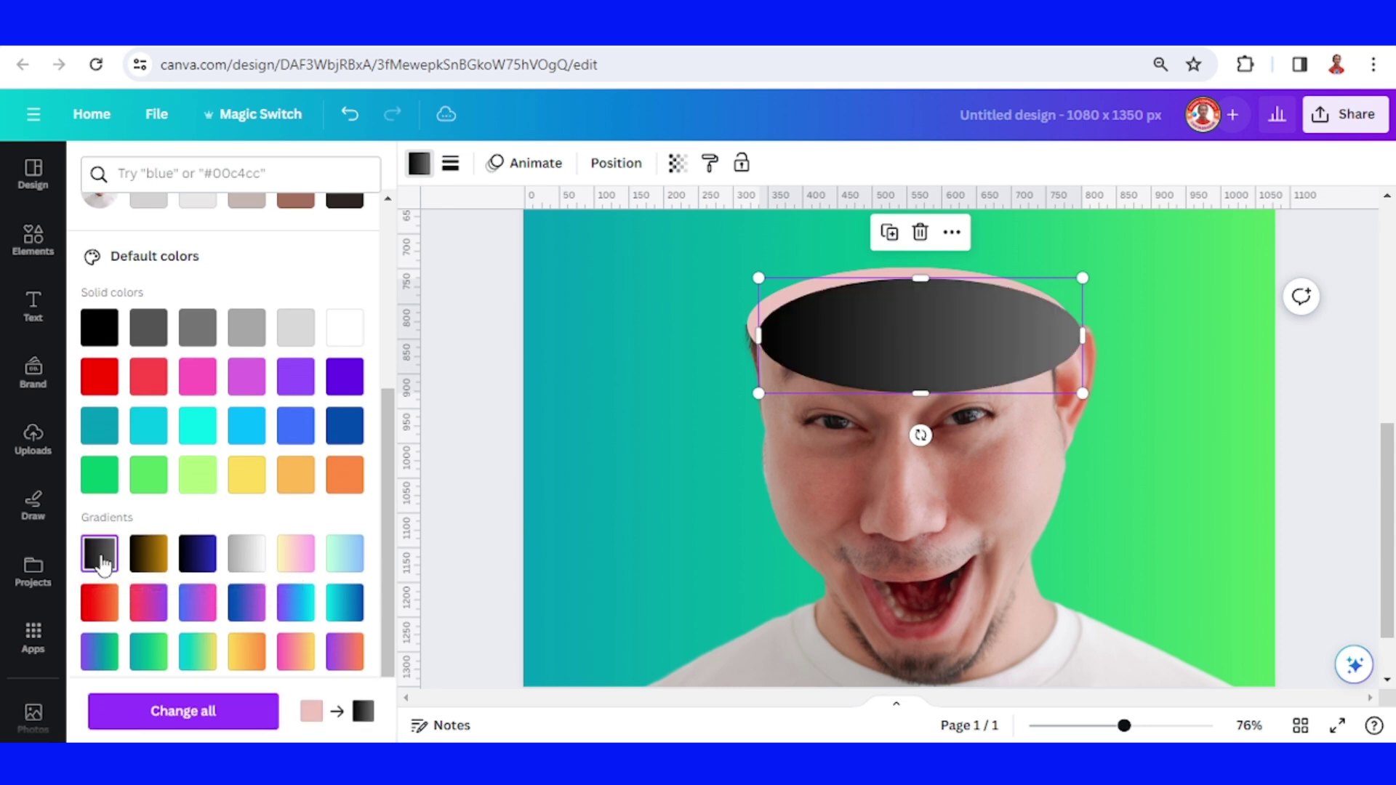
left_click(425, 175)
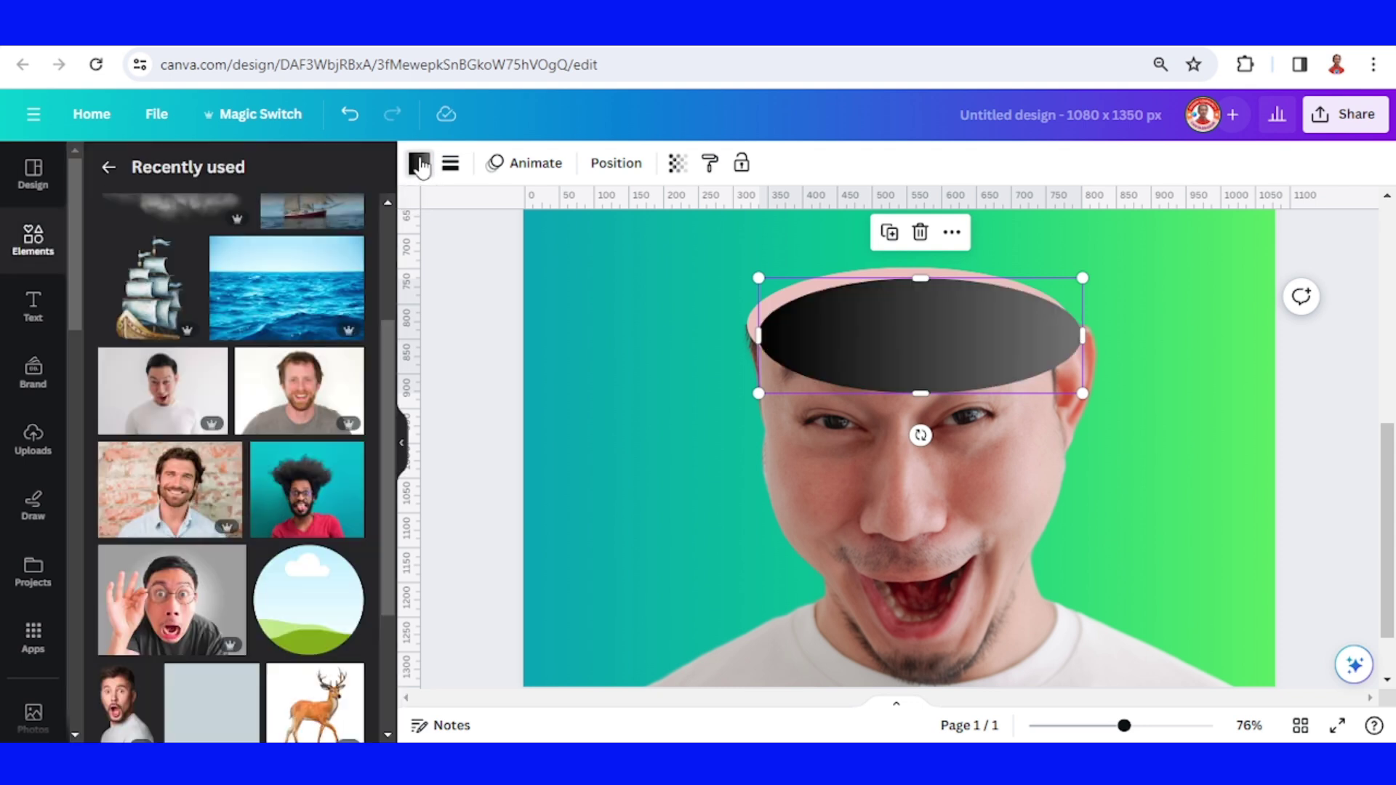
Add a third colour to the copied ellipse's gradient and set its first colour to dark grey #403F3F
left_click(419, 166)
left_click(254, 280)
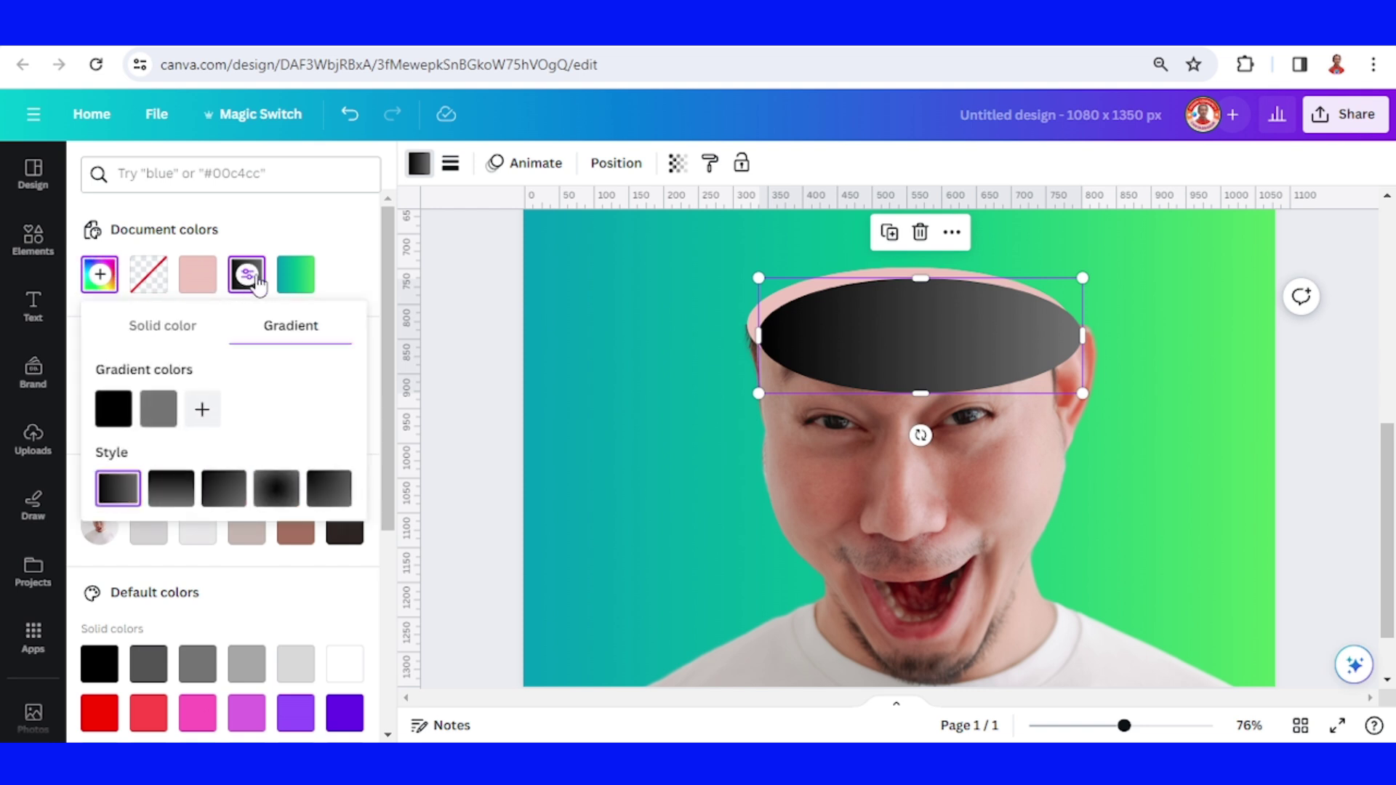
left_click(203, 412)
left_click(114, 412)
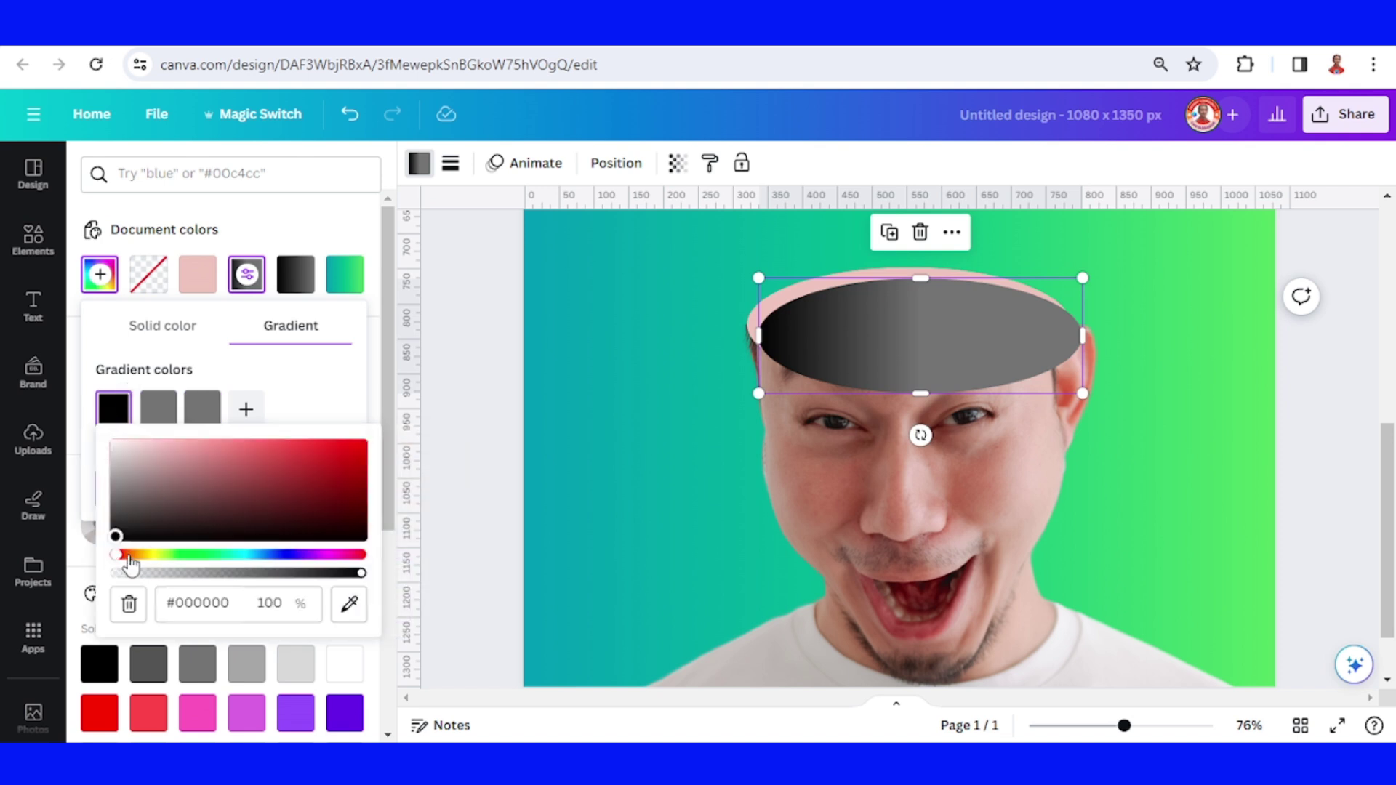
left_click_drag(130, 517, 115, 516)
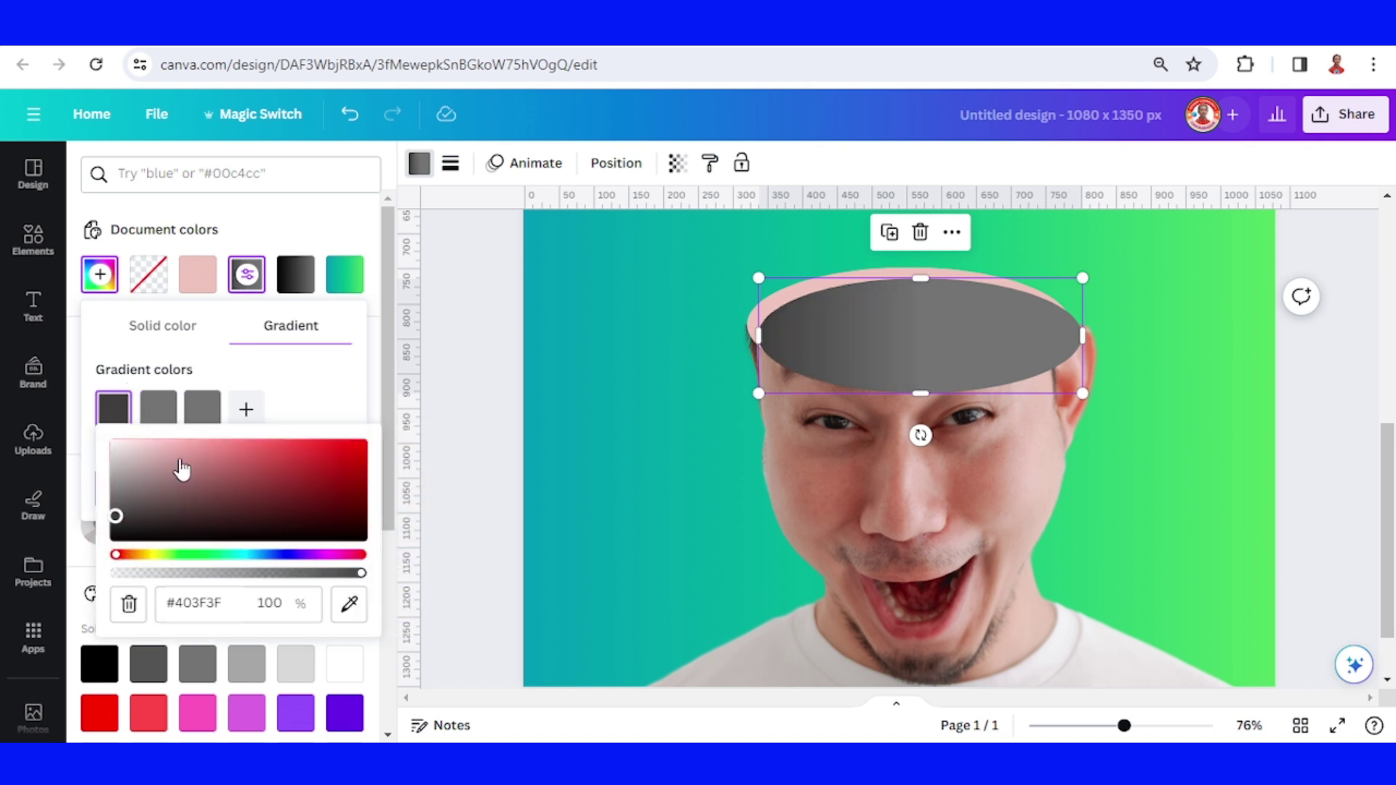
Set the gradient's third colour to #413F3F by sampling the dark grey of the first colour
left_click(205, 413)
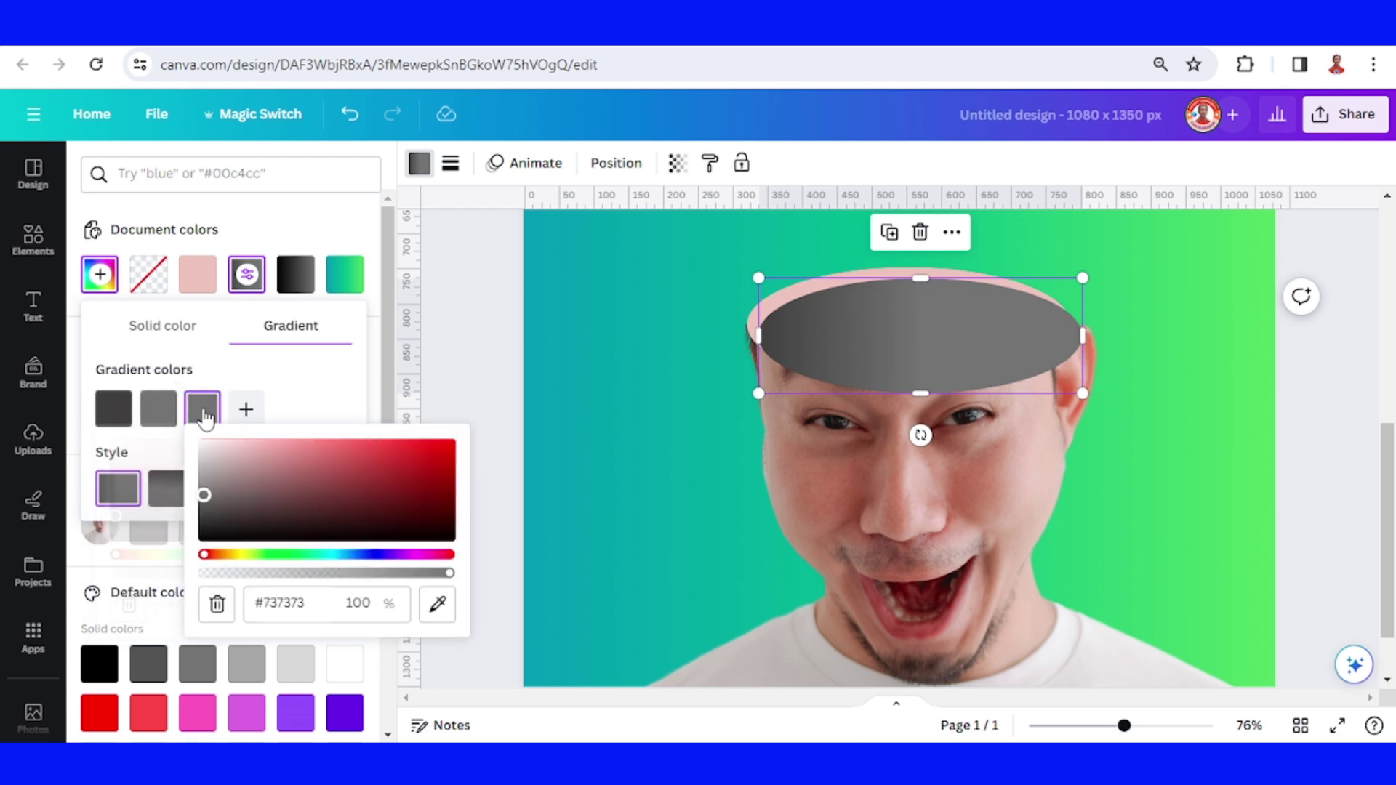
left_click(437, 604)
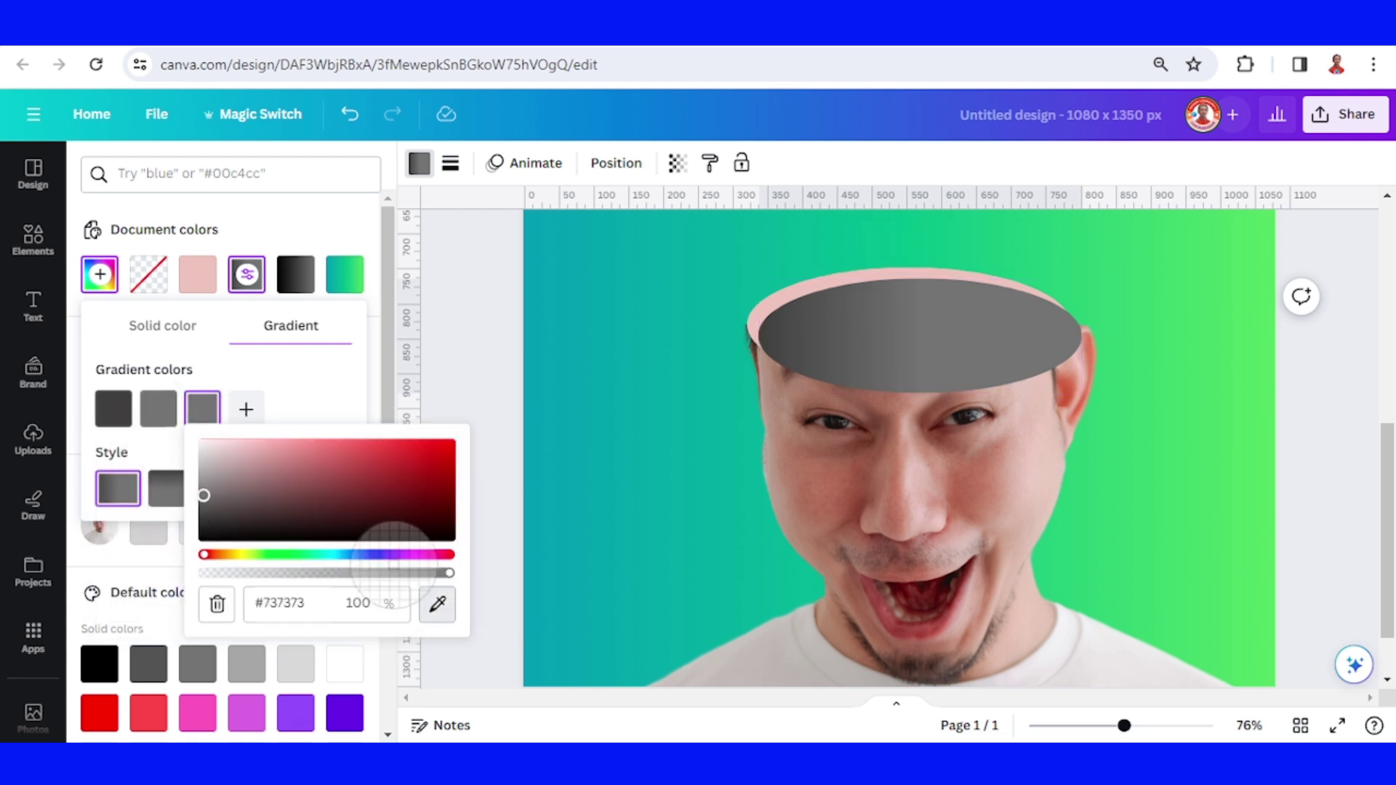
left_click(124, 416)
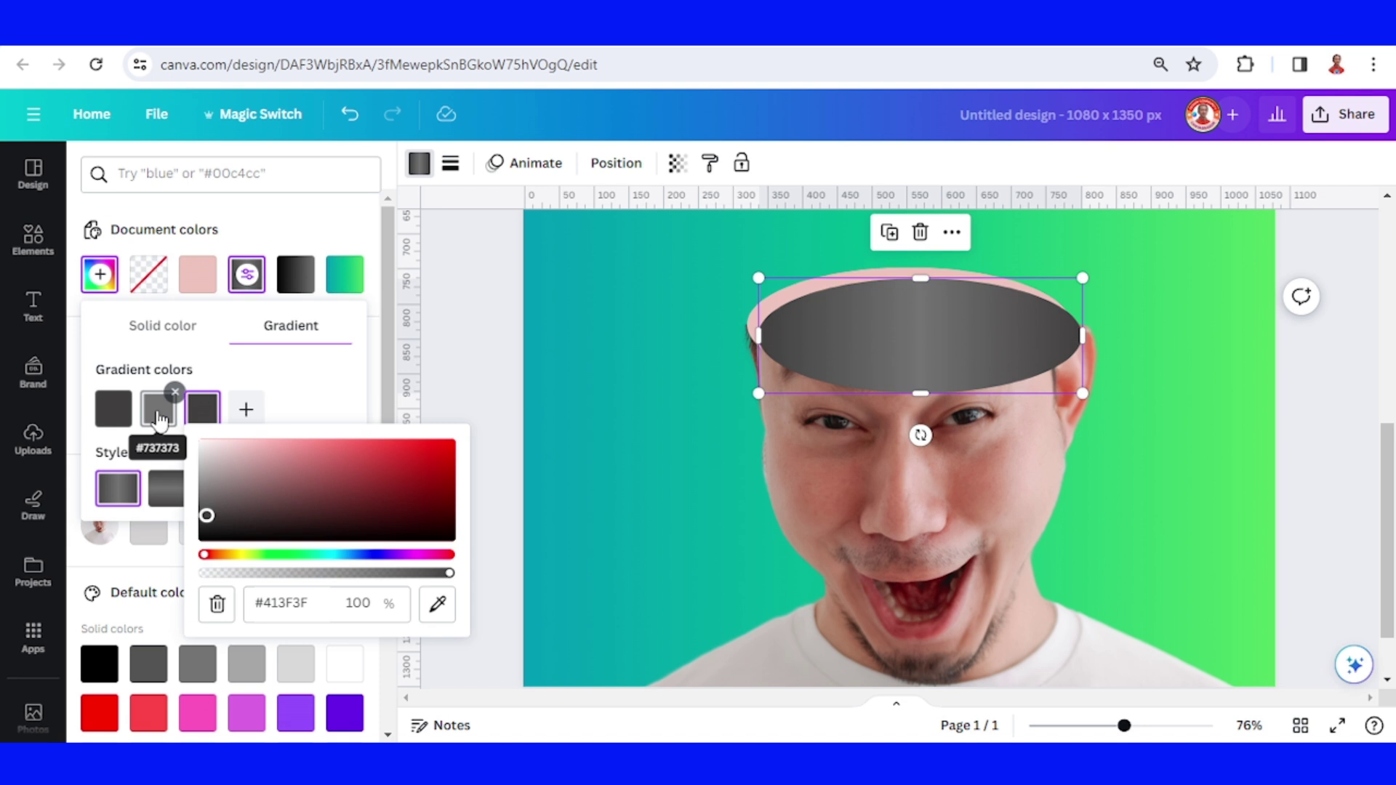
Set the gradient's middle colour to the dark red #824637 by sampling it from the man's photo
left_click(159, 416)
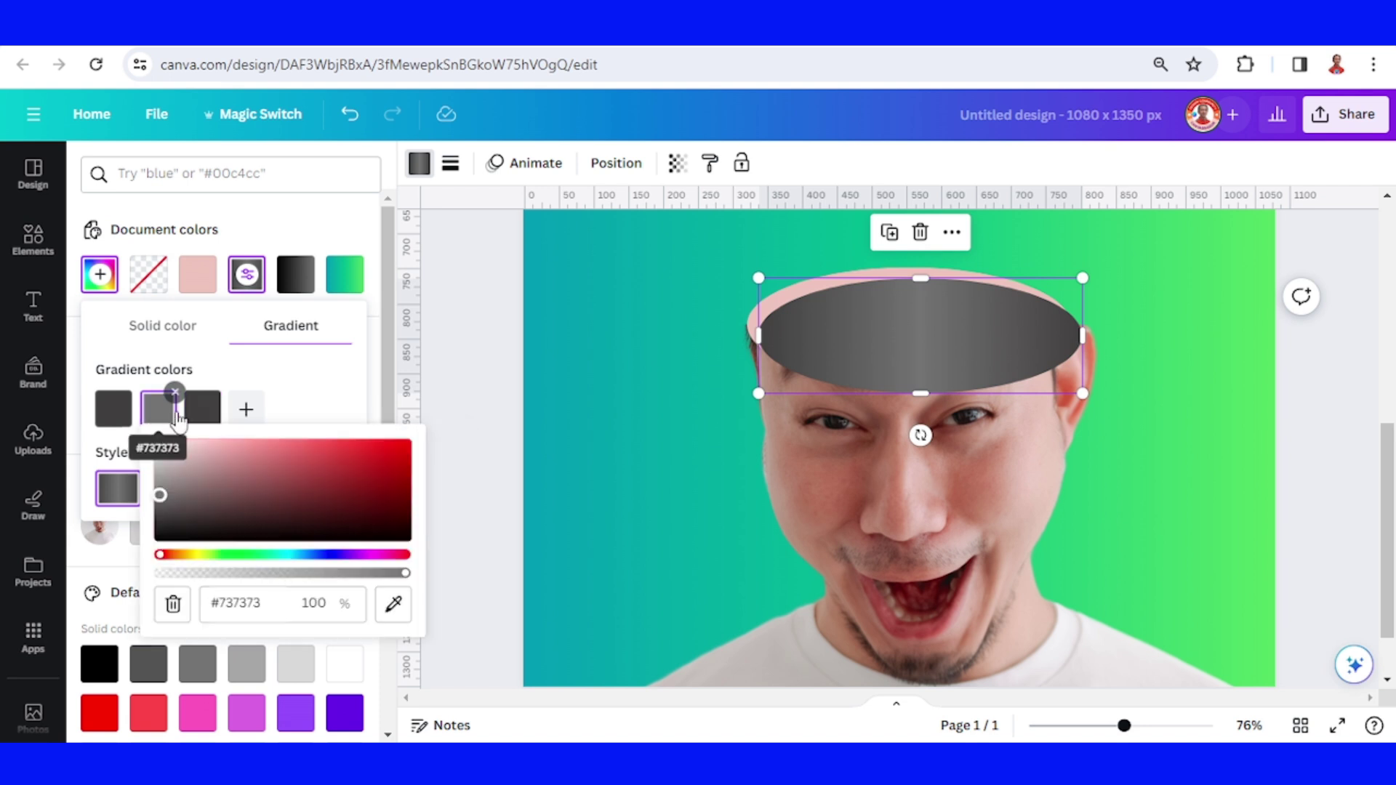
left_click(394, 604)
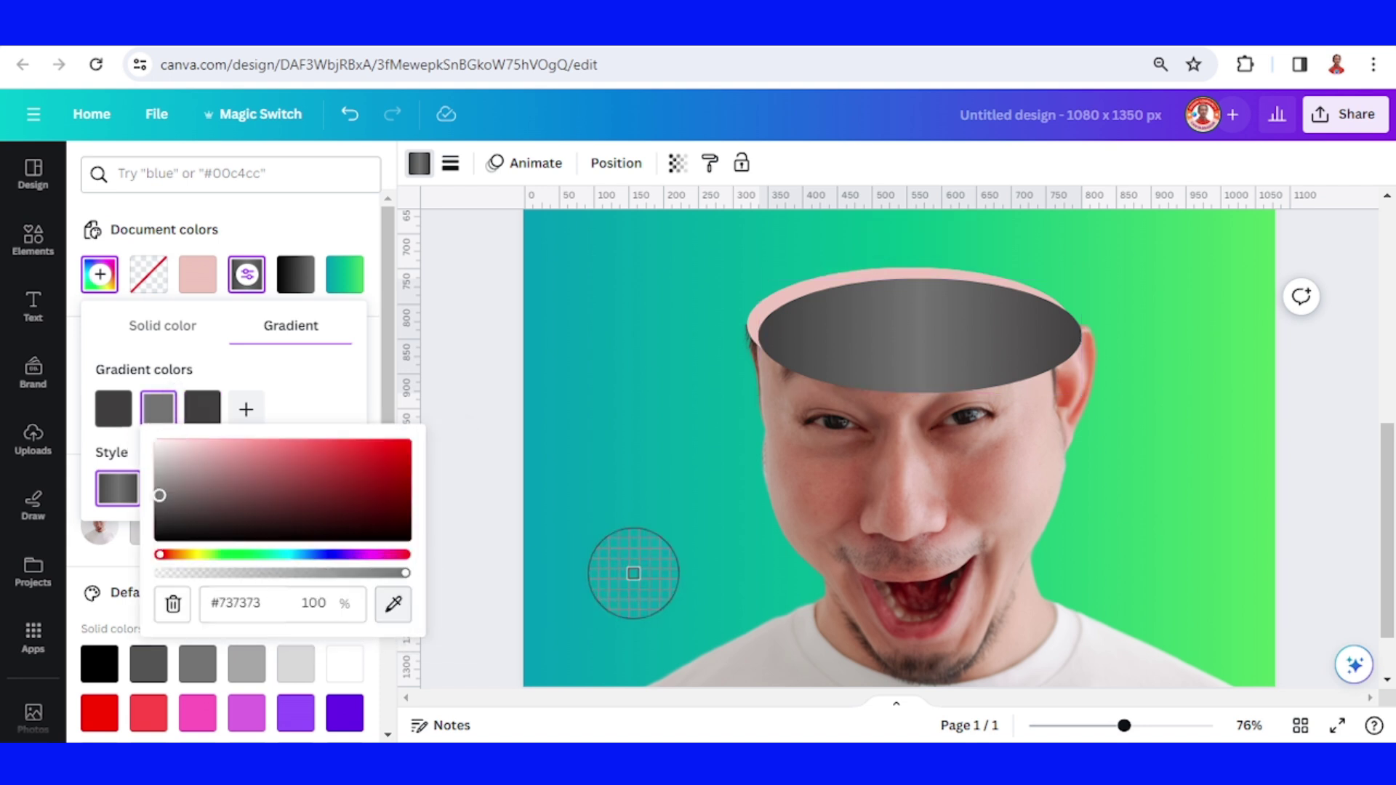
left_click(853, 449)
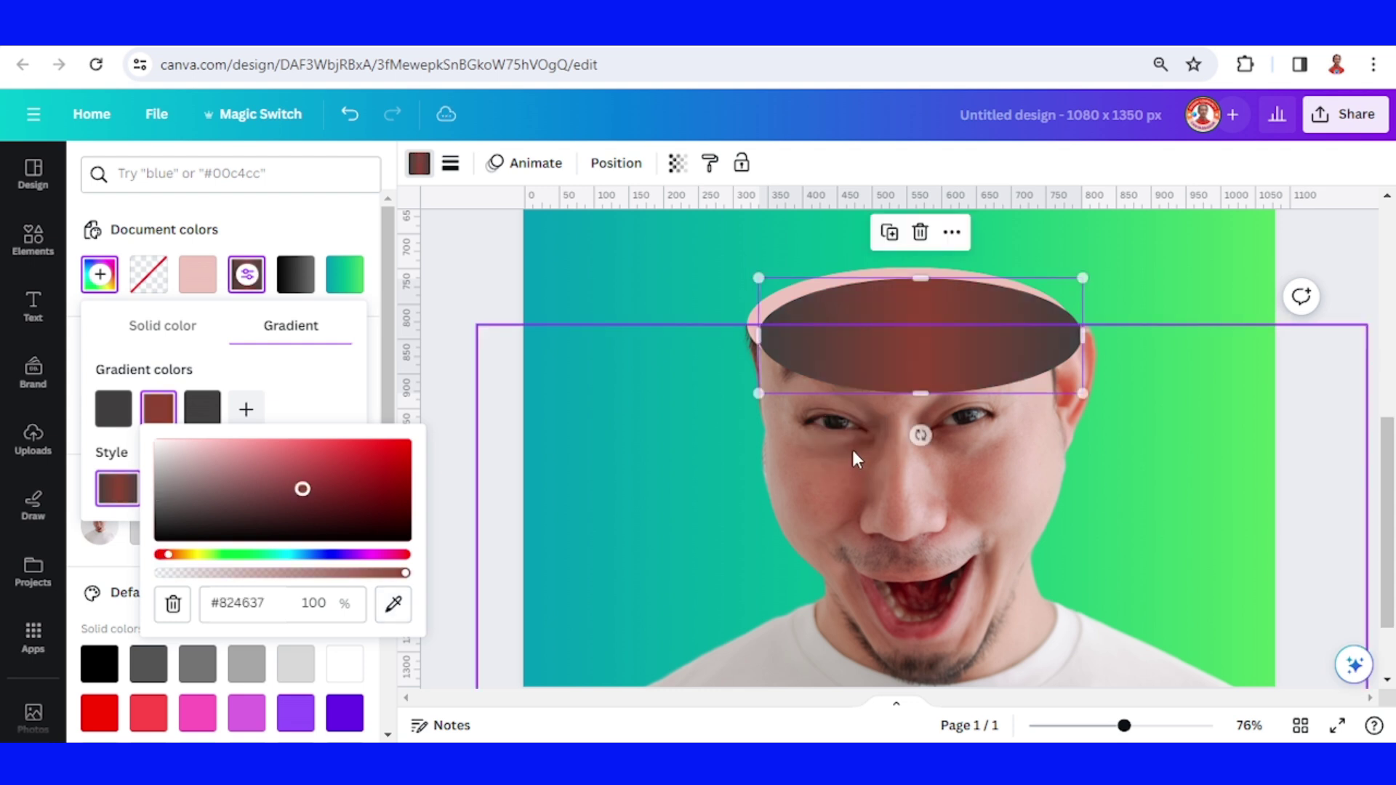
Shrink and reposition the gradient ellipse so it sits inside the skin-coloured ellipse with a thin, even rim around it
left_click_drag(958, 347, 947, 347)
mouse_move(910, 390)
left_mouse_down()
mouse_move(909, 371)
mouse_move(922, 376)
left_mouse_up()
left_click_drag(1071, 325, 1063, 321)
left_click_drag(745, 323, 756, 326)
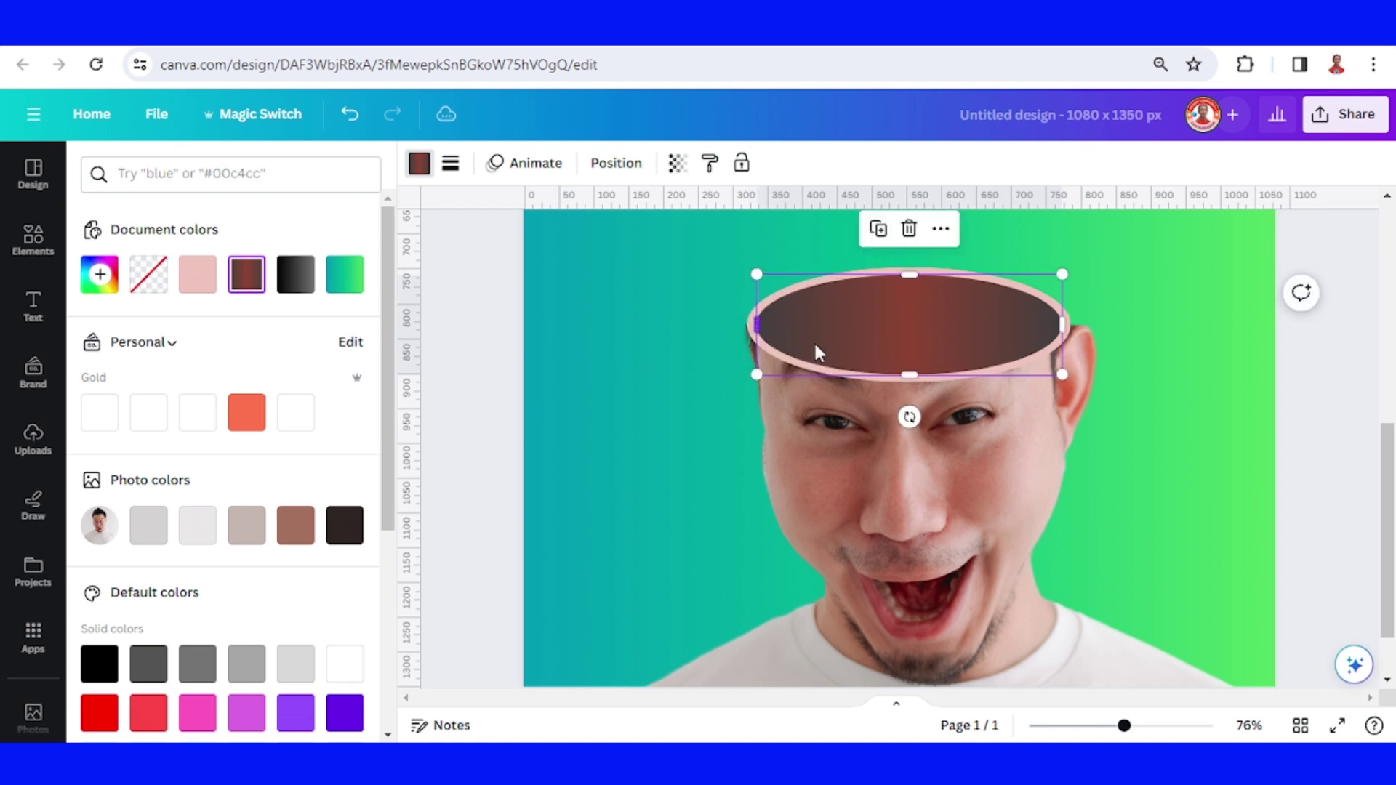
key("Escape")
Select the man's photo with both ellipses and move them together toward the middle of the page
scroll(1118, 324, "down", 3)
left_click_drag(1181, 314, 696, 667)
left_click_drag(927, 566, 919, 561)
left_click_drag(919, 464, 921, 471)
Duplicate the open-headed man as a group and place the scaled-down copy above the original head
left_click(896, 290)
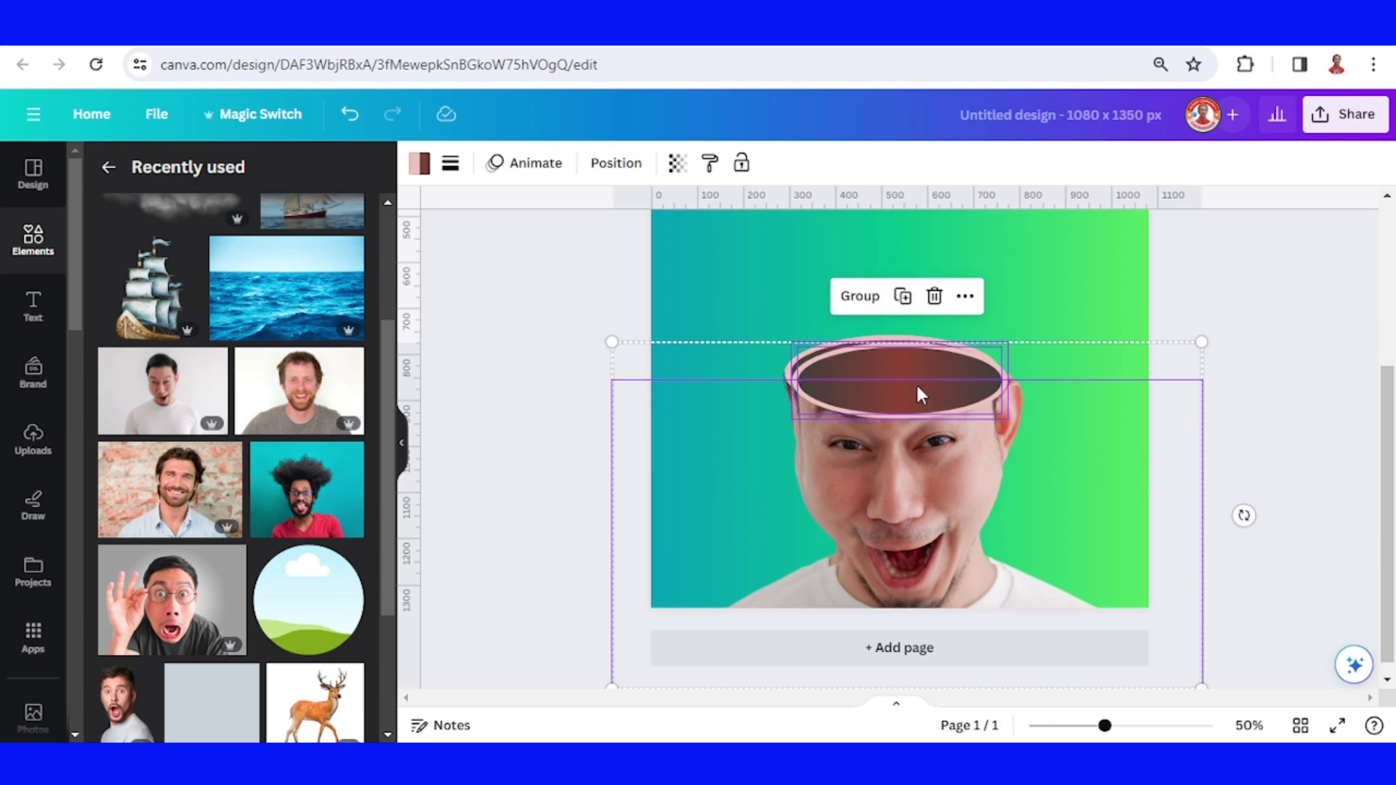
left_click(863, 302)
left_click_drag(1059, 618, 1052, 508)
left_click_drag(1187, 569, 1028, 477)
left_click_drag(902, 408, 970, 407)
Send the smaller head group behind the large head and ungroup it
scroll(993, 399, "up", 3)
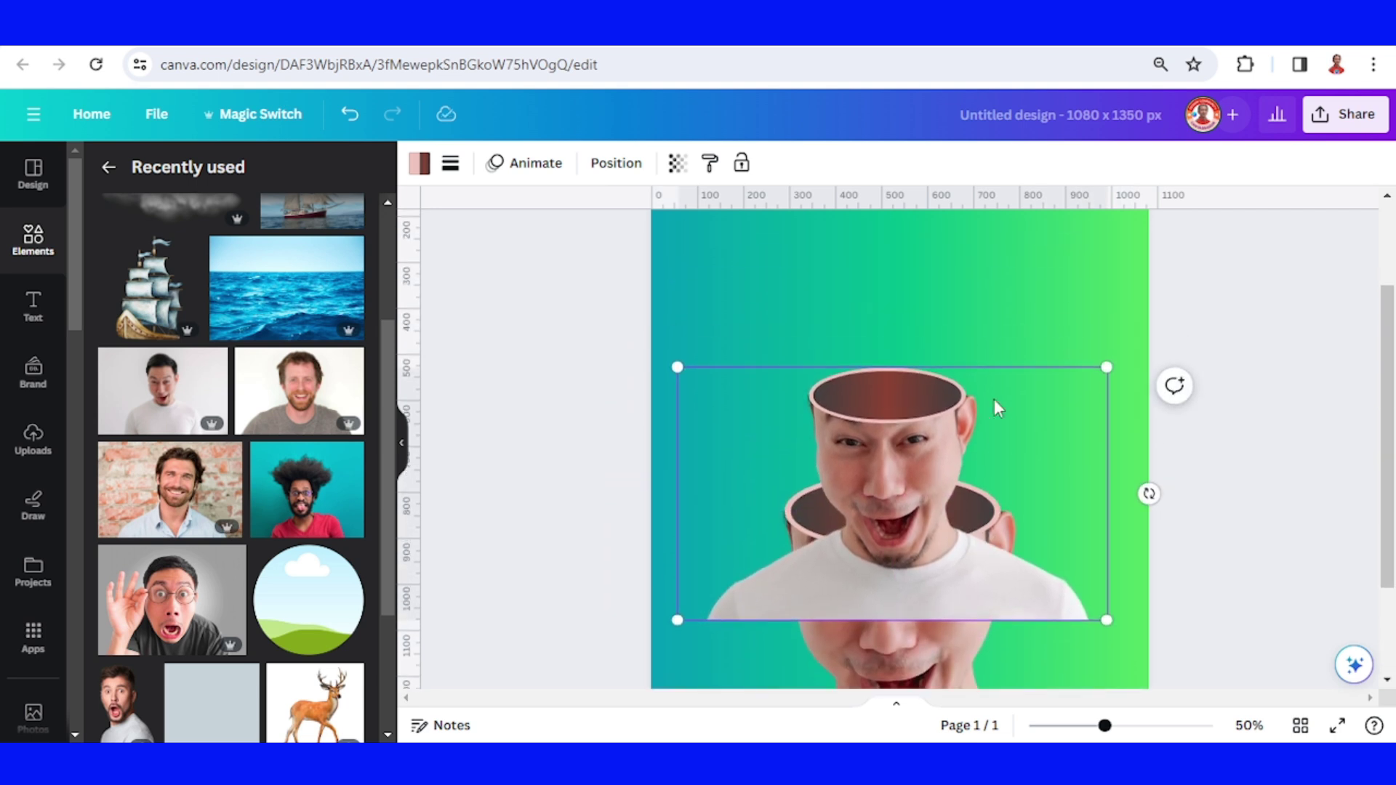
scroll(974, 465, "down", 3)
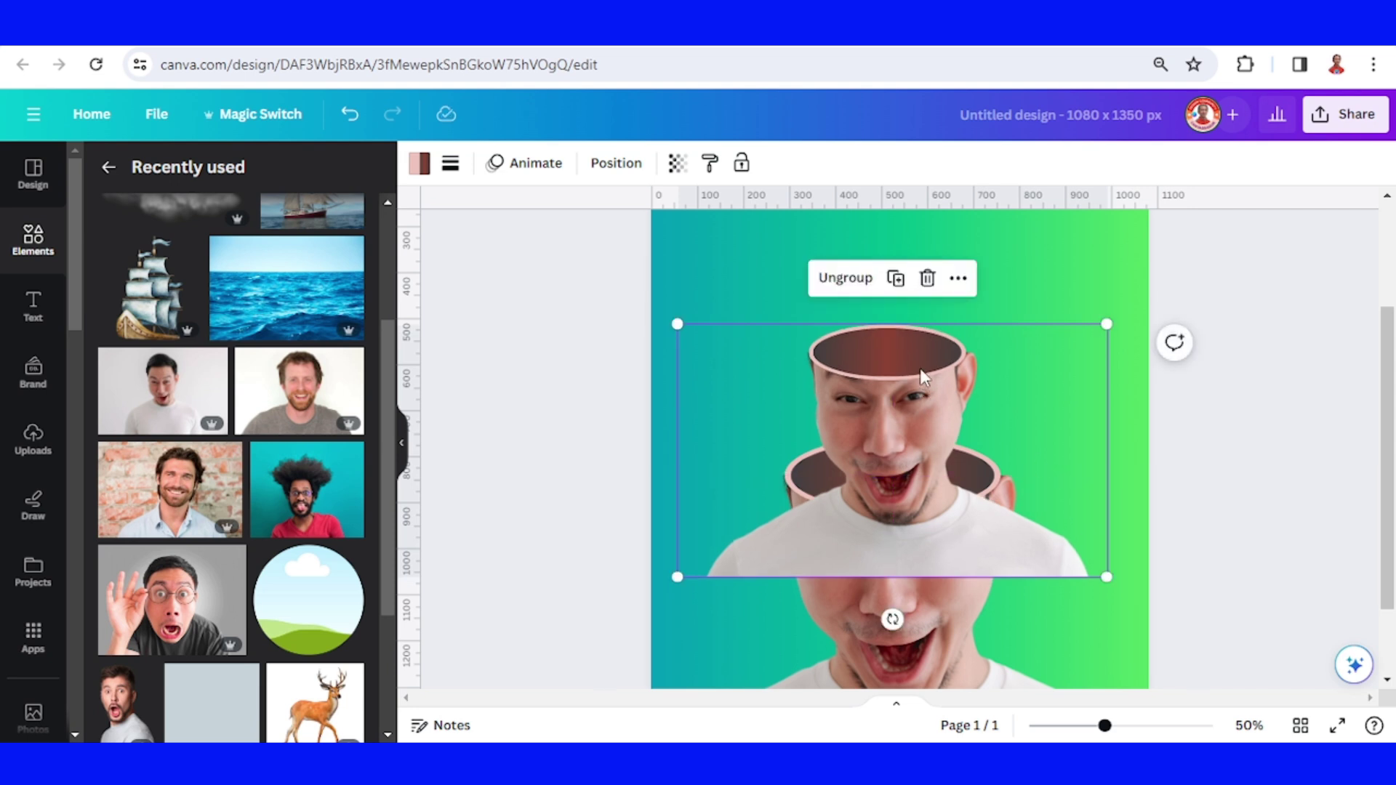
right_click(889, 405)
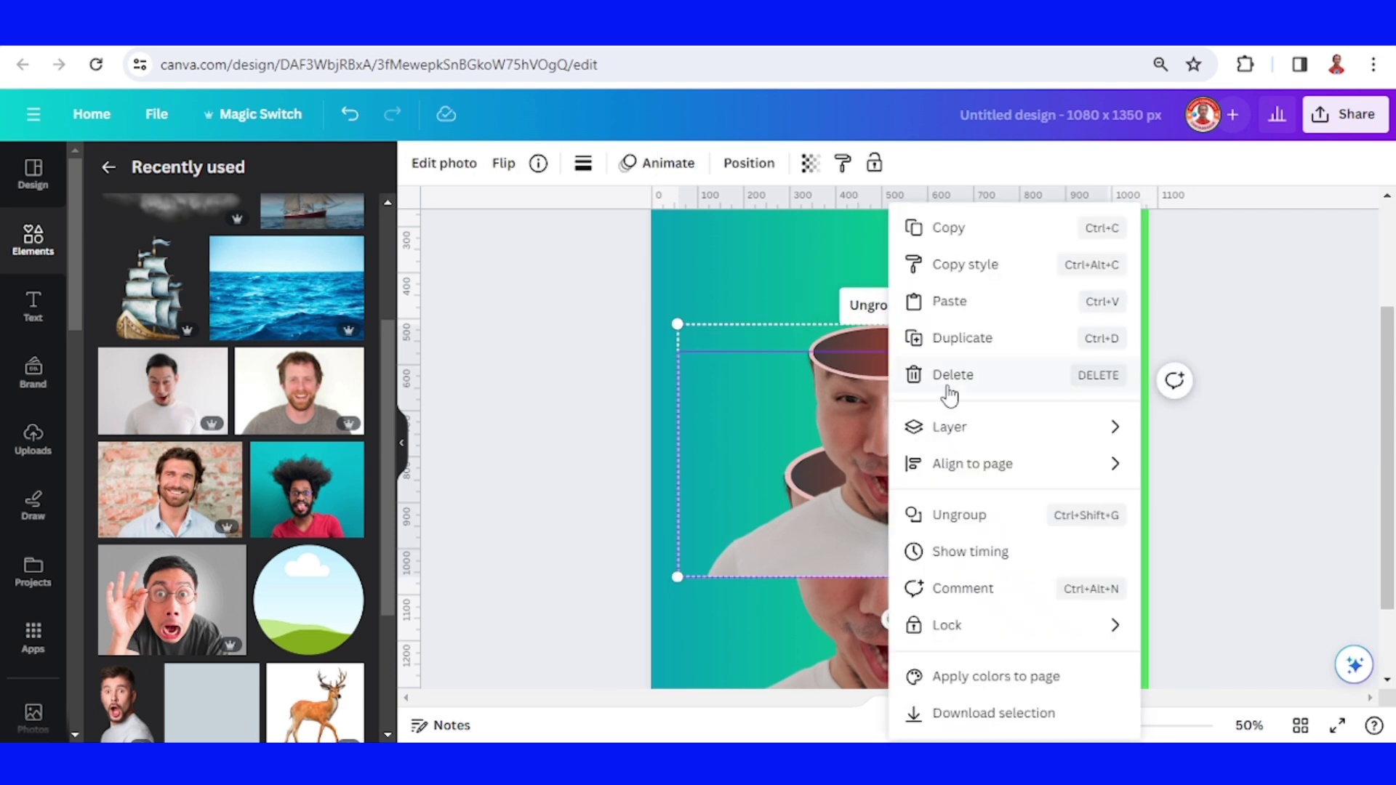
mouse_move(982, 431)
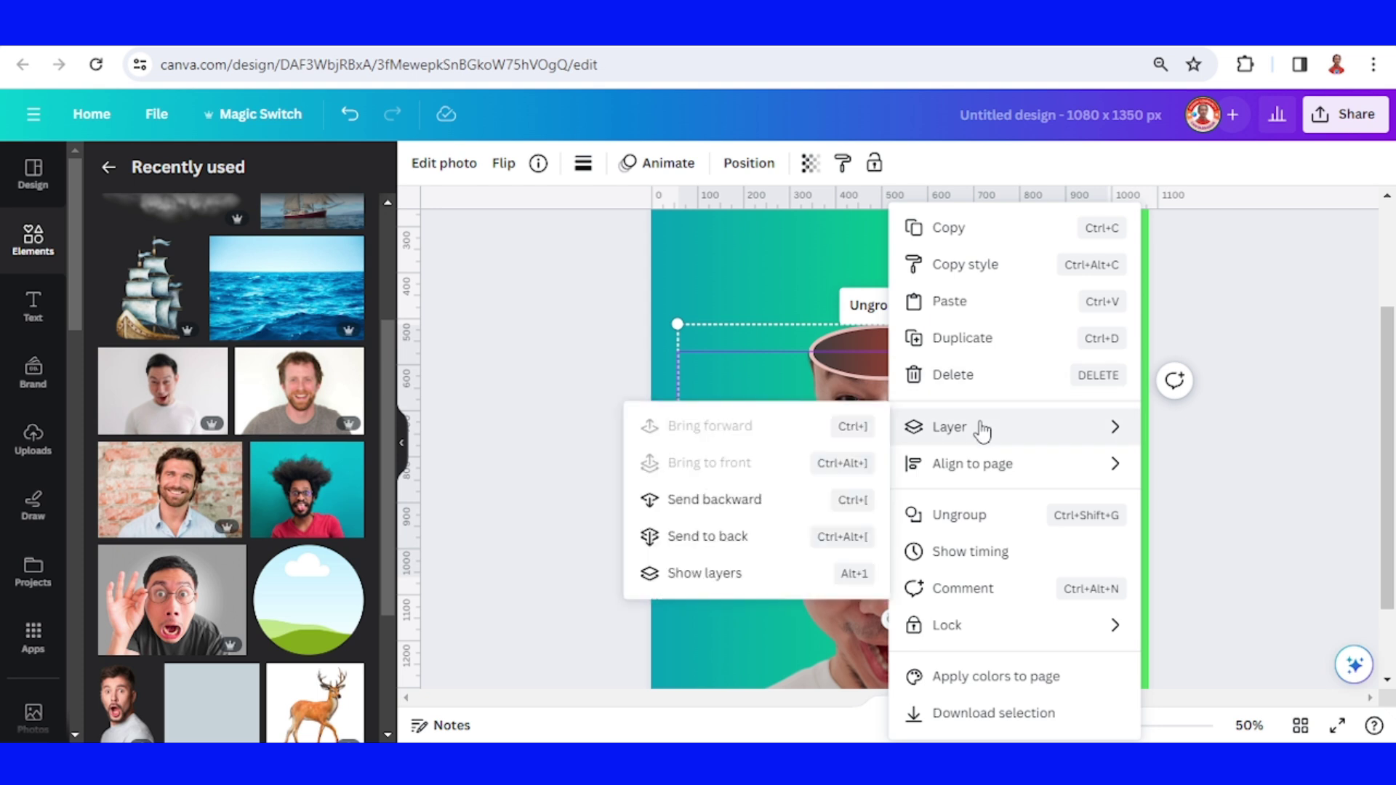
left_click(739, 536)
left_click(1253, 400)
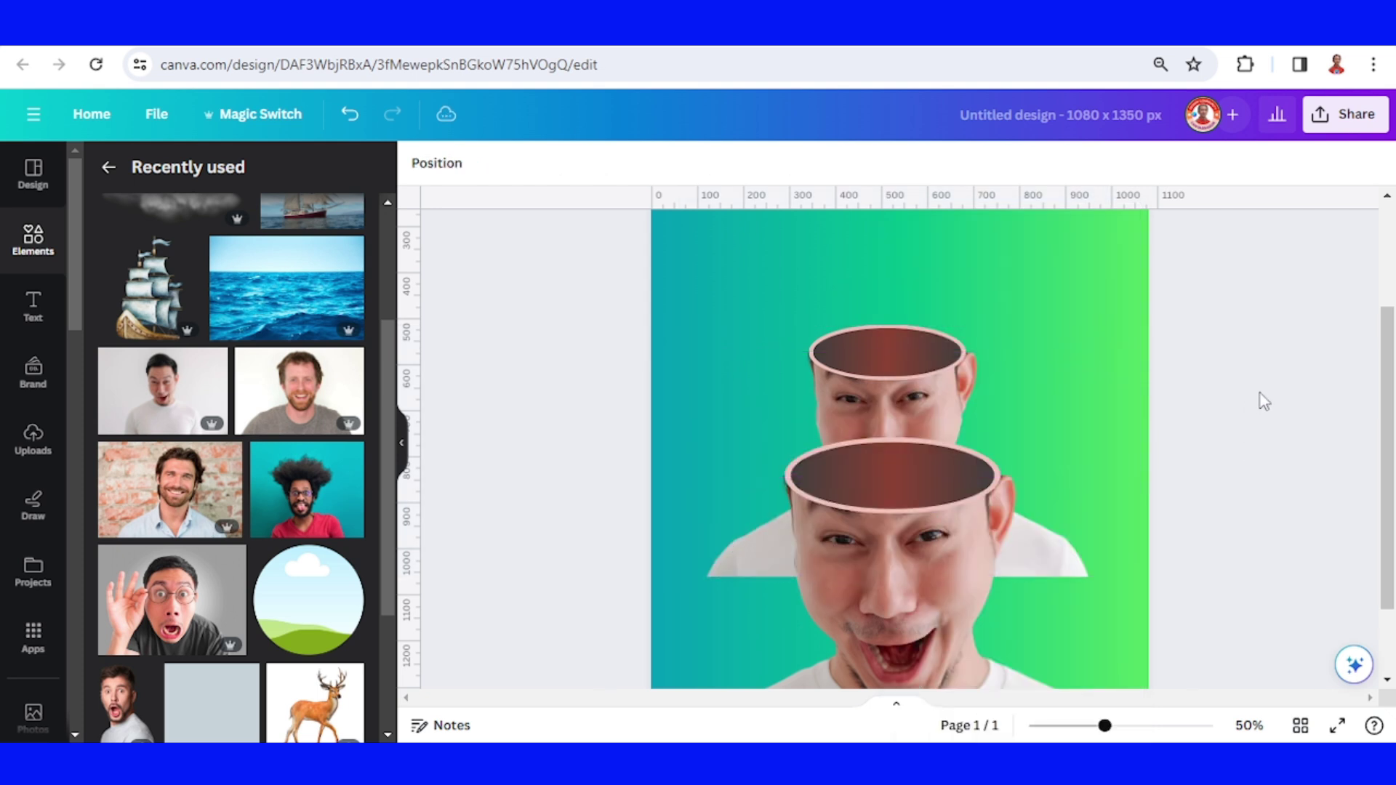
left_click(945, 372)
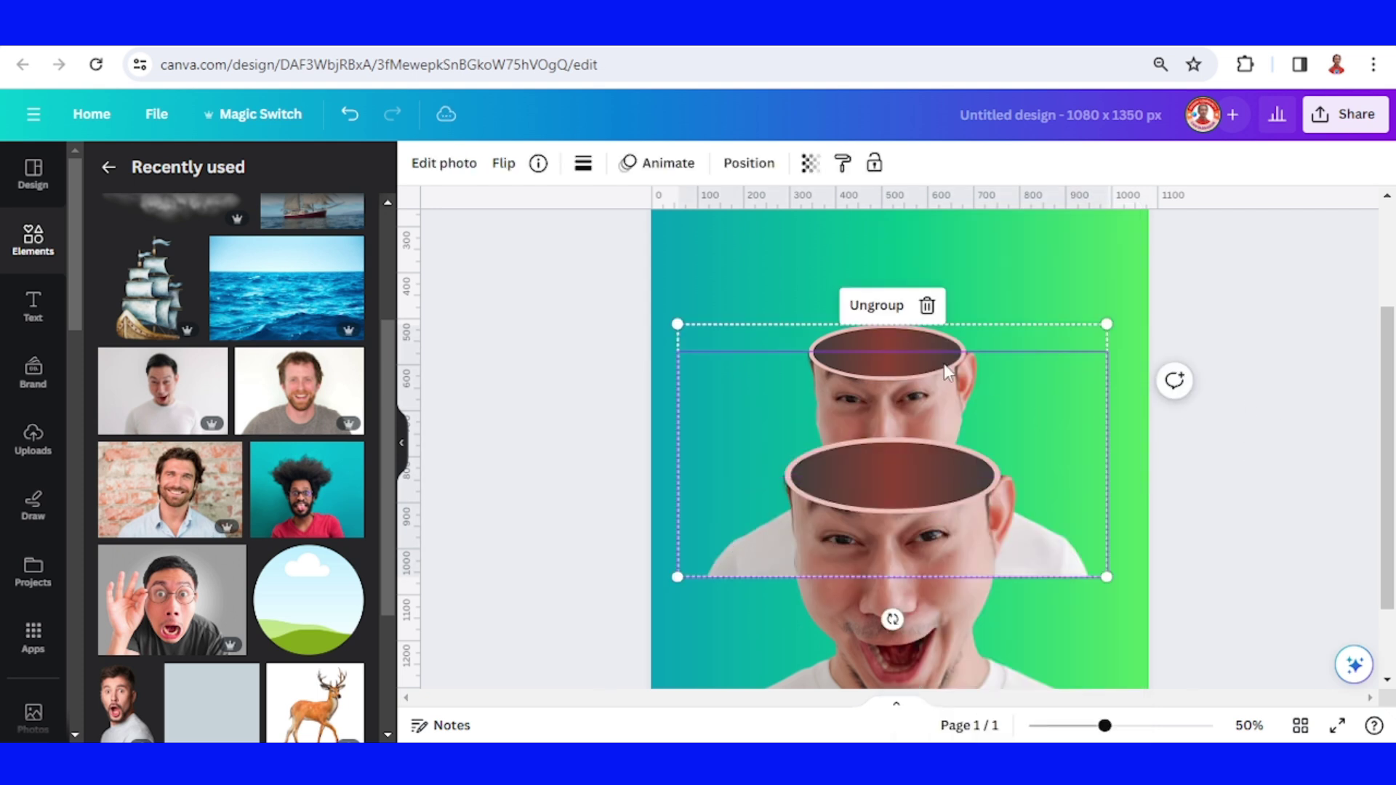
left_click(876, 306)
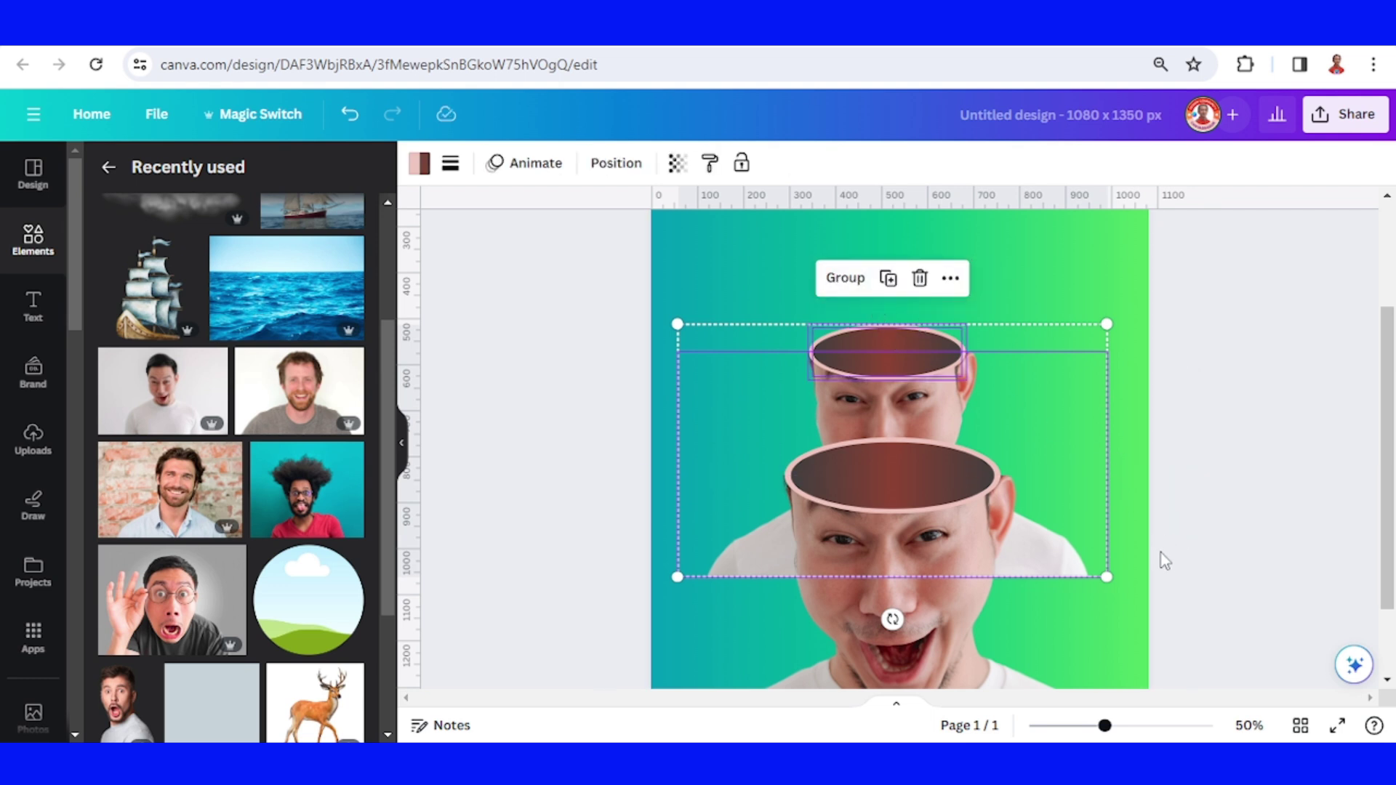
left_click(1191, 594)
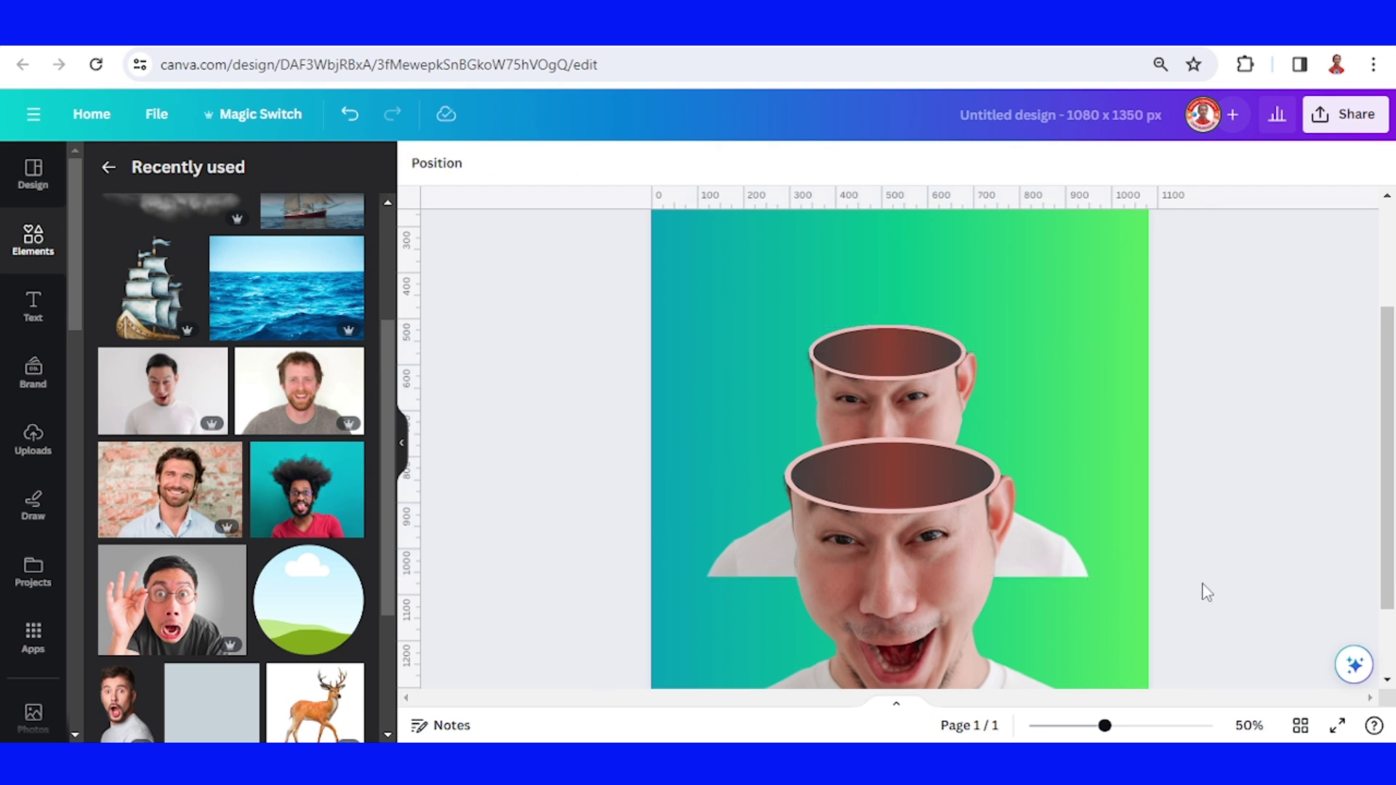
Duplicate the smaller man's photo and move the copy aside to the page's upper right area
left_click(999, 425)
left_click(860, 308)
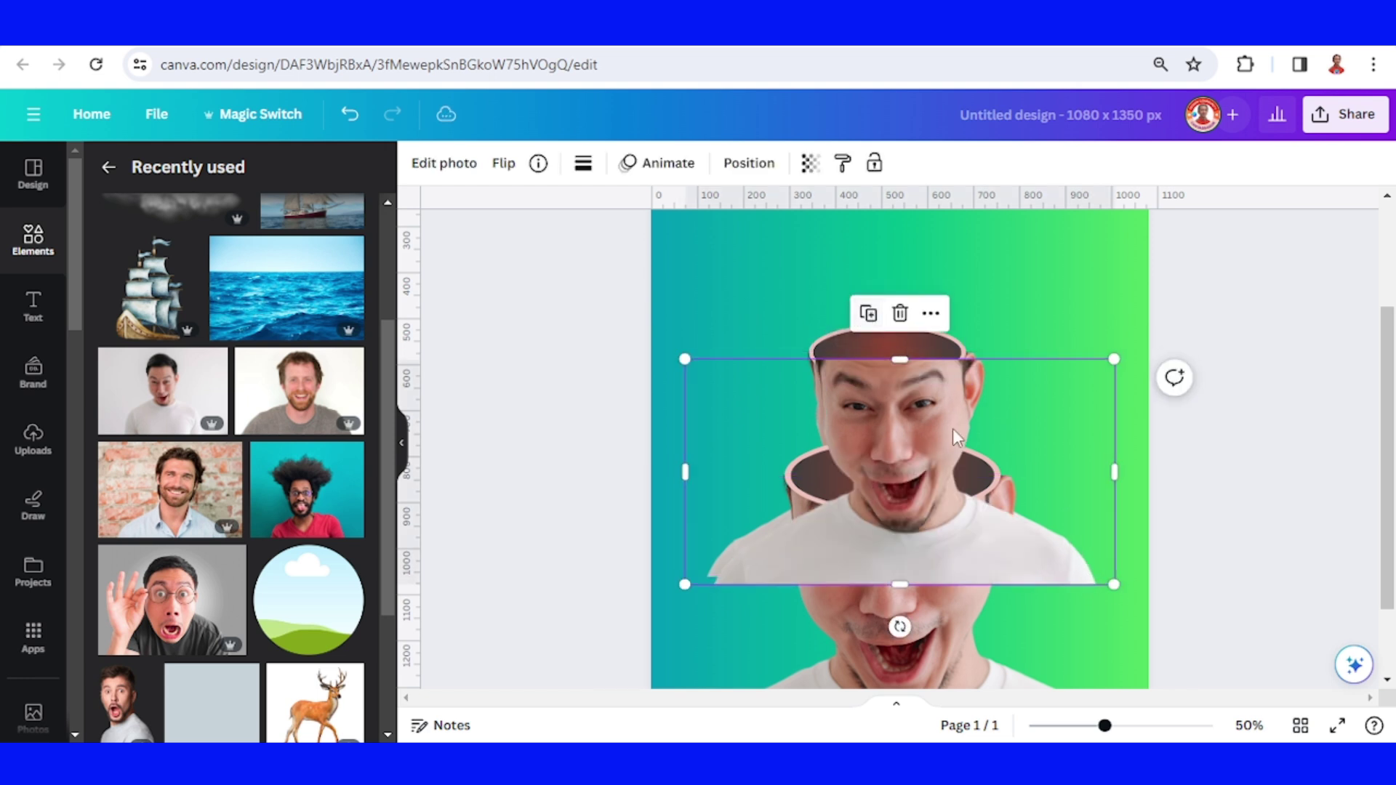
left_click_drag(945, 448, 1101, 308)
Duplicate the large head's gradient ellipse, align the copy over the original and place the spare photo copy inside it
left_click(888, 474)
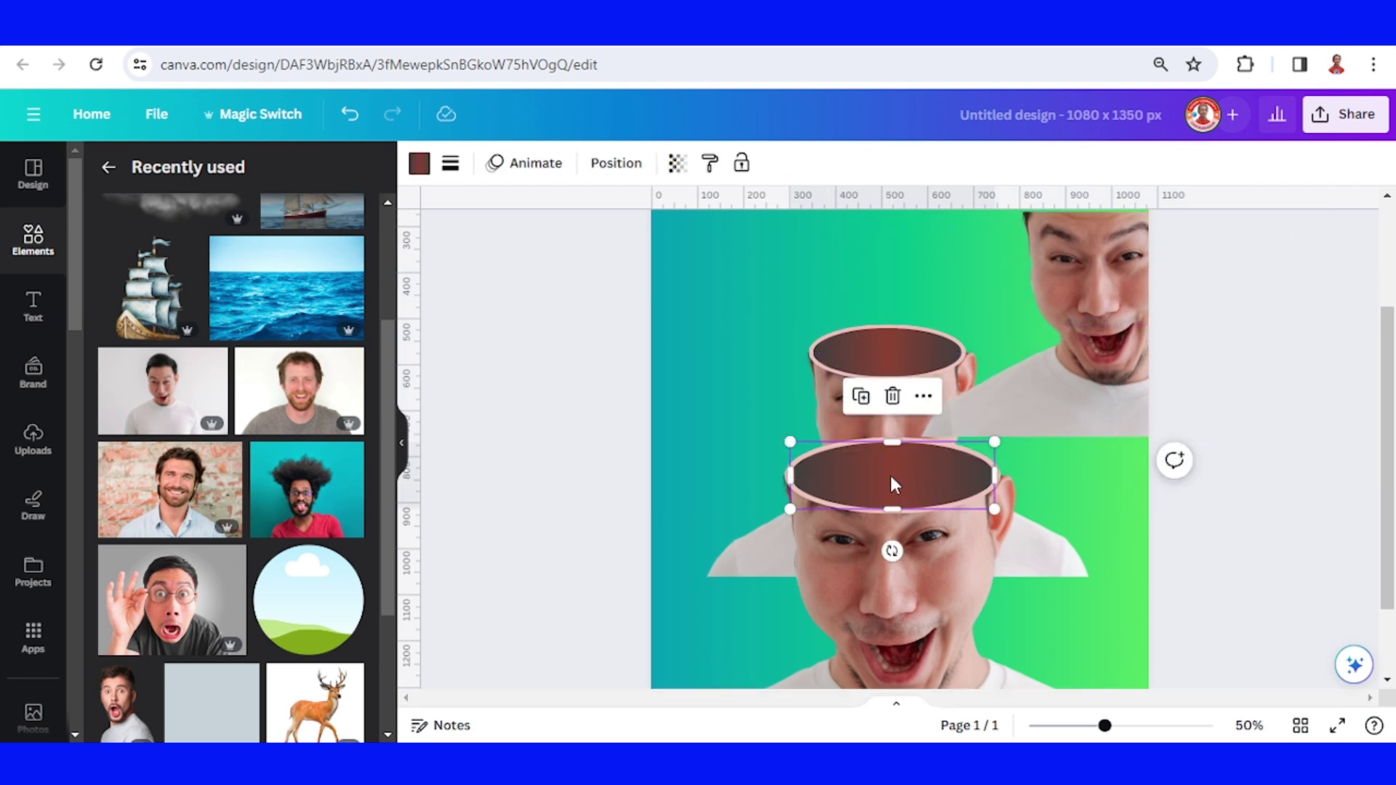
left_click(860, 396)
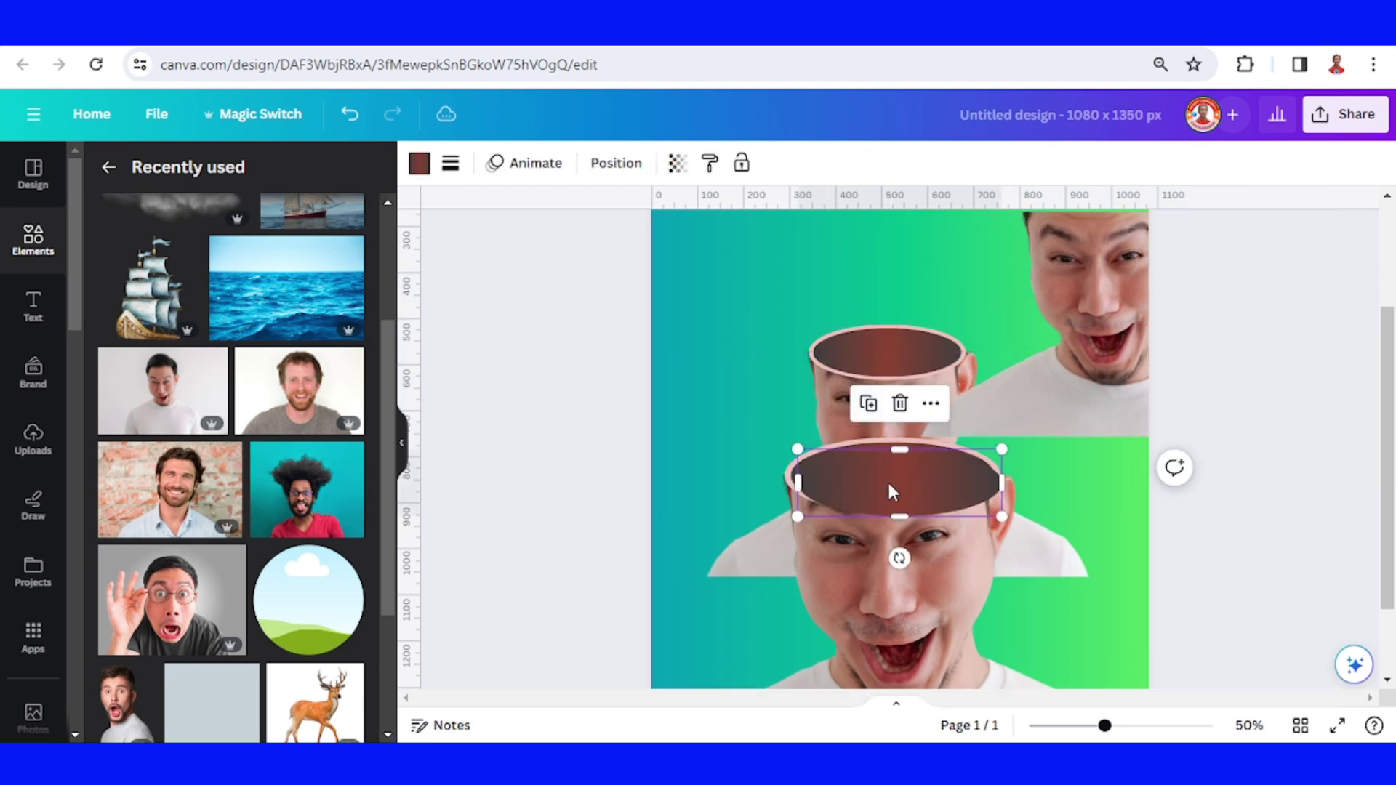
left_click_drag(906, 483, 901, 477)
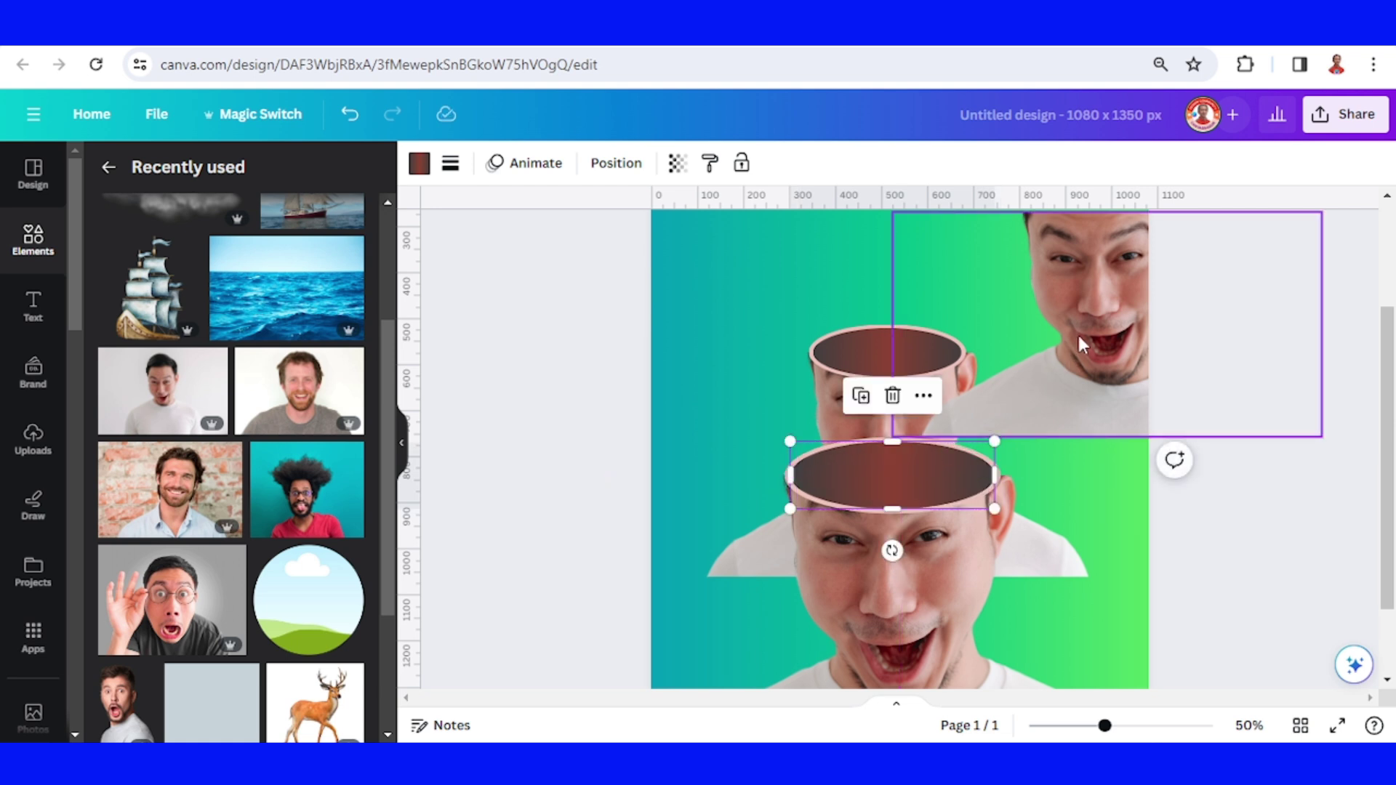
left_click_drag(1090, 324, 936, 496)
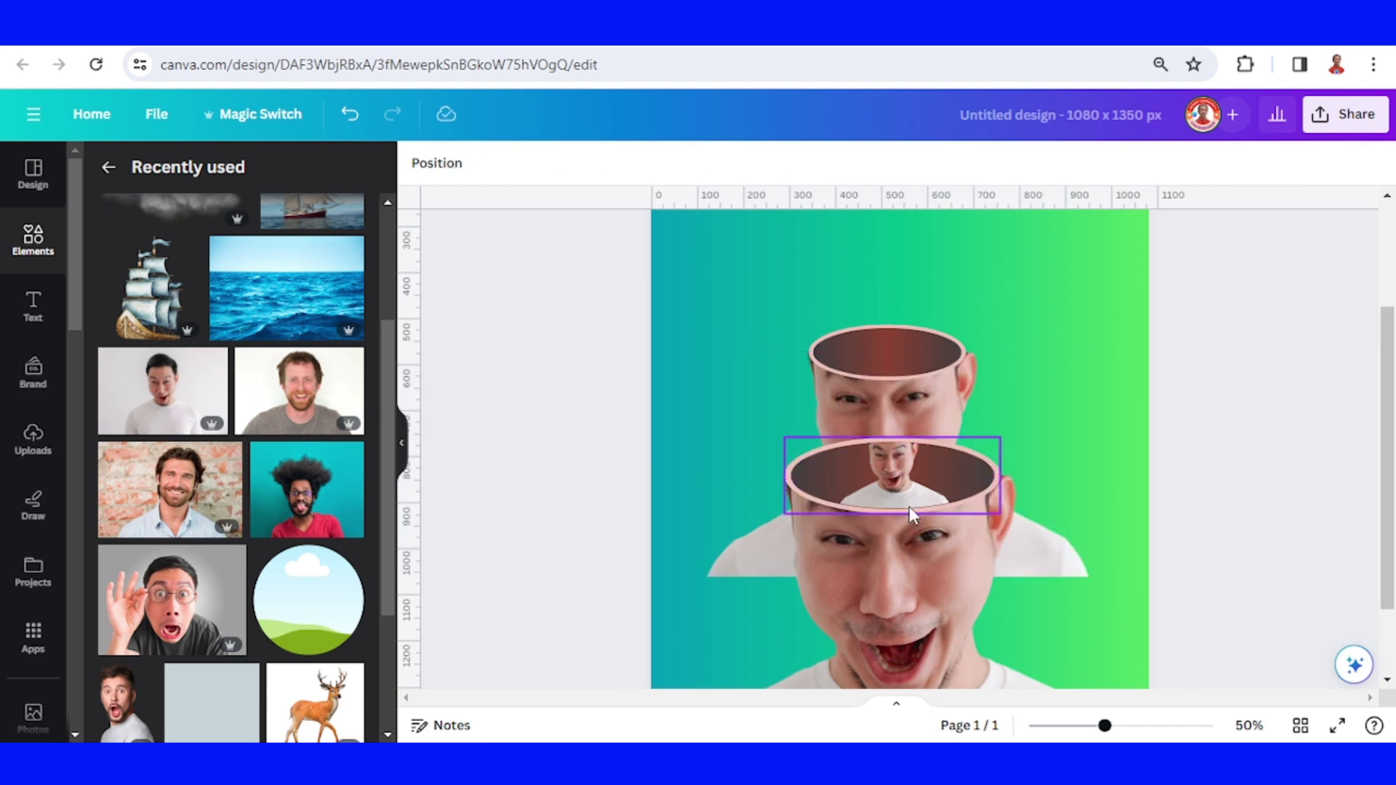
Enlarge the photo inside the ellipse frame and move its face roughly over the smaller head behind it
double_click(909, 487)
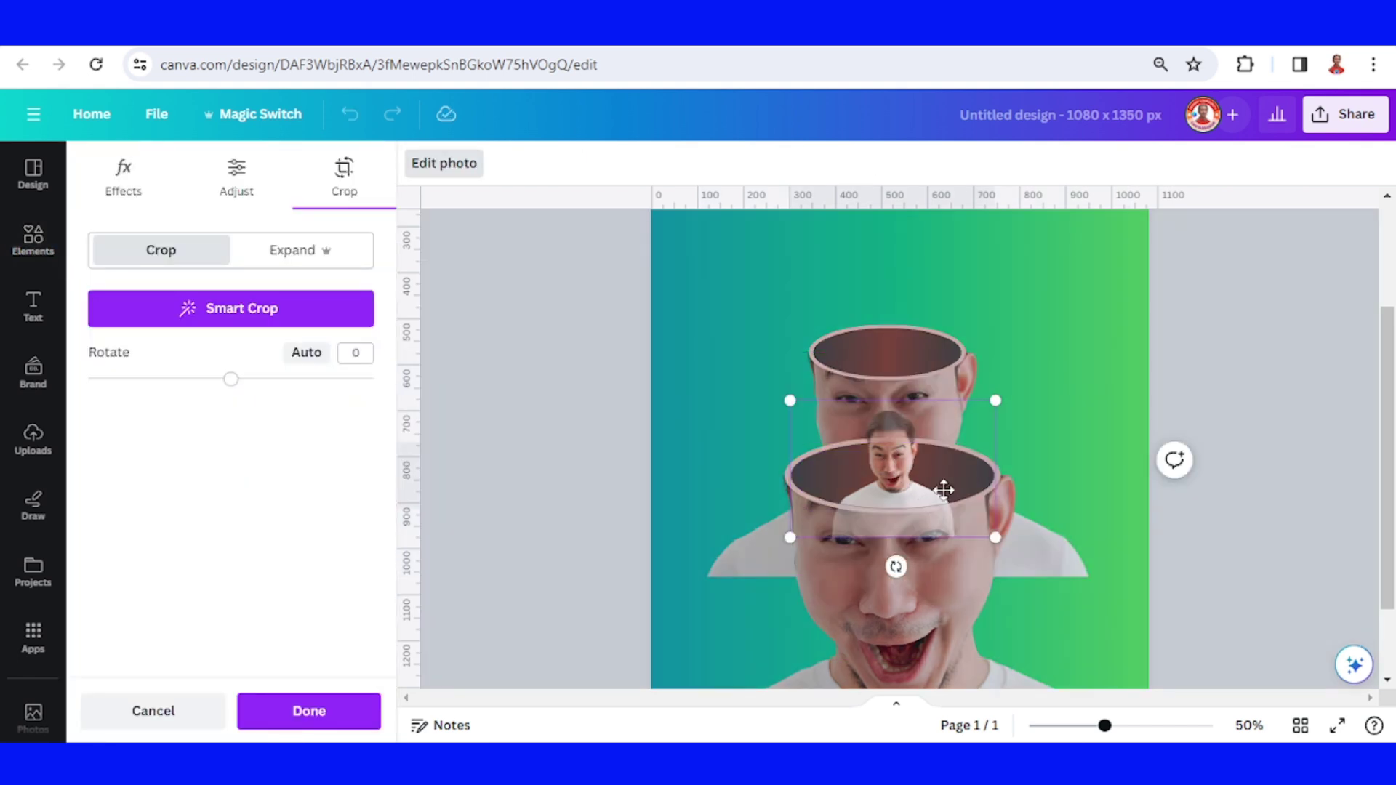
left_click_drag(990, 410, 1386, 166)
left_click_drag(1053, 348, 853, 464)
left_click_drag(1192, 644, 1007, 586)
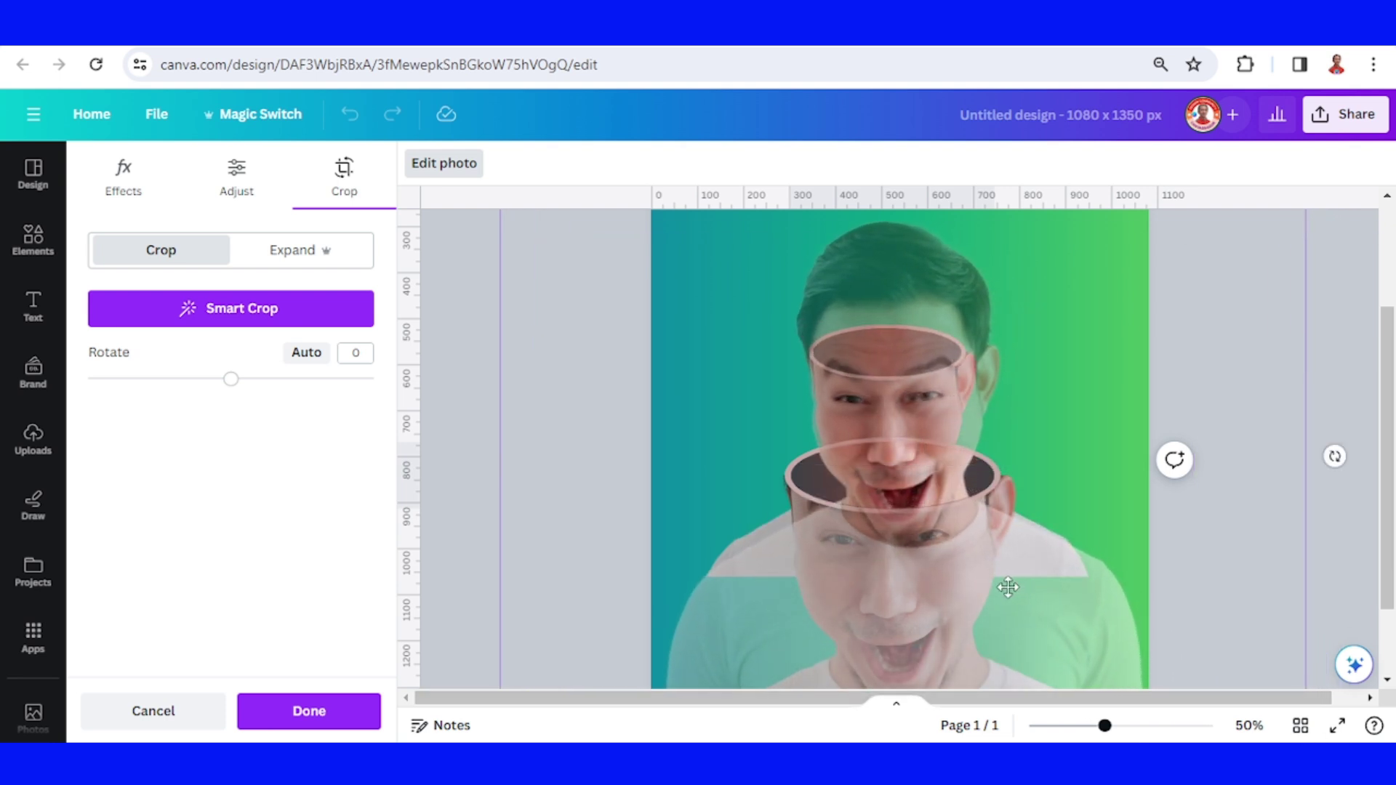
Fine-tune the framed photo's scale and position to match the smaller head's face, and apply the crop
scroll(1189, 551, "up", 3)
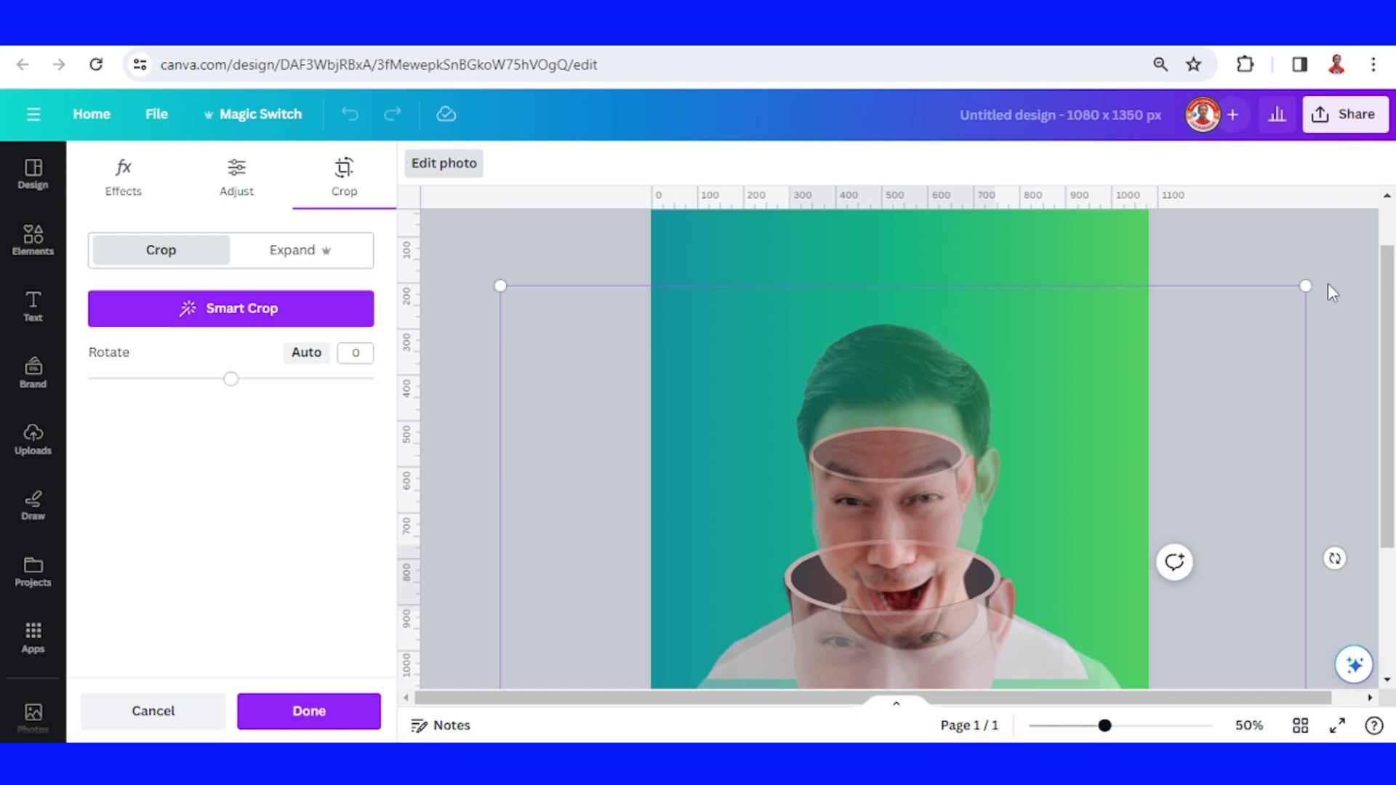
left_click_drag(1306, 286, 1269, 321)
left_click_drag(1134, 477, 1166, 450)
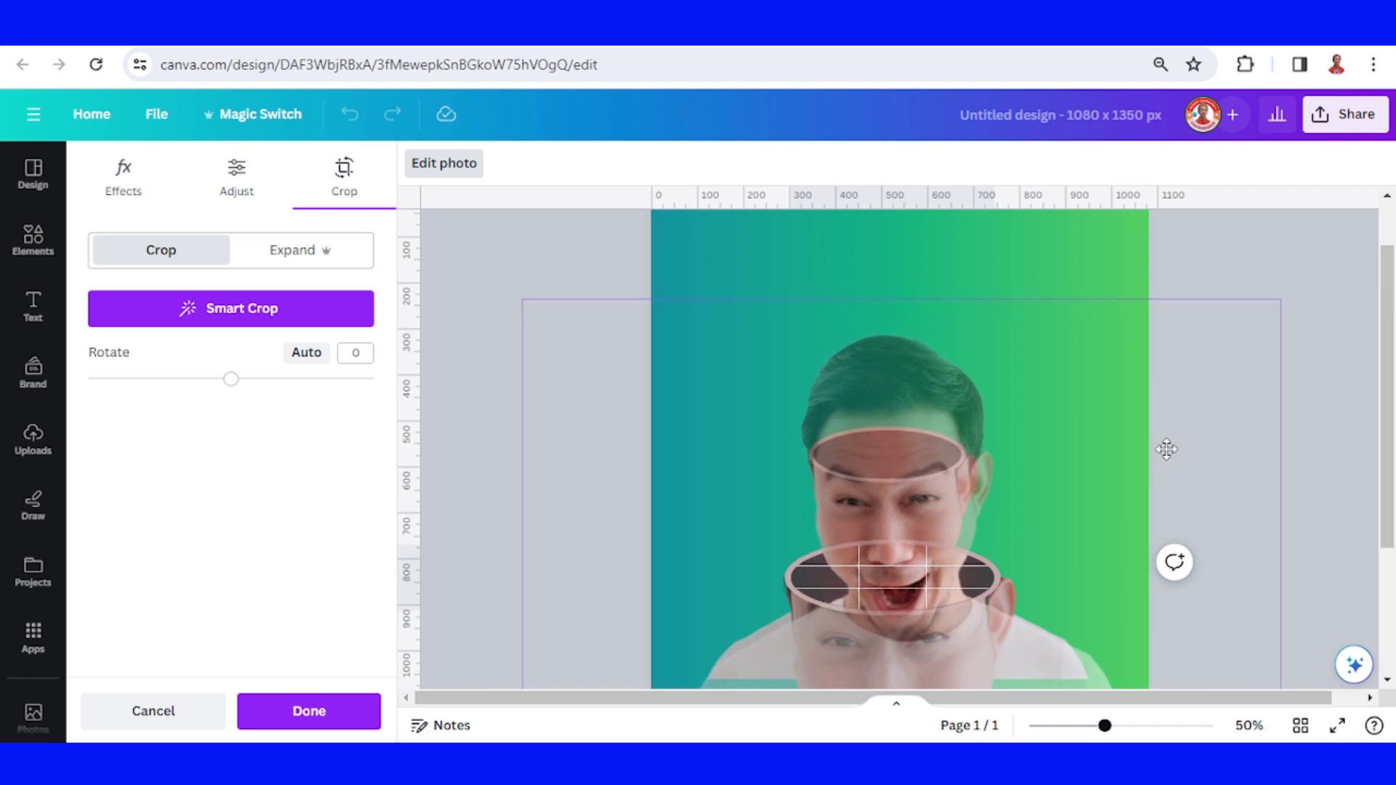
left_click_drag(1283, 299, 1243, 333)
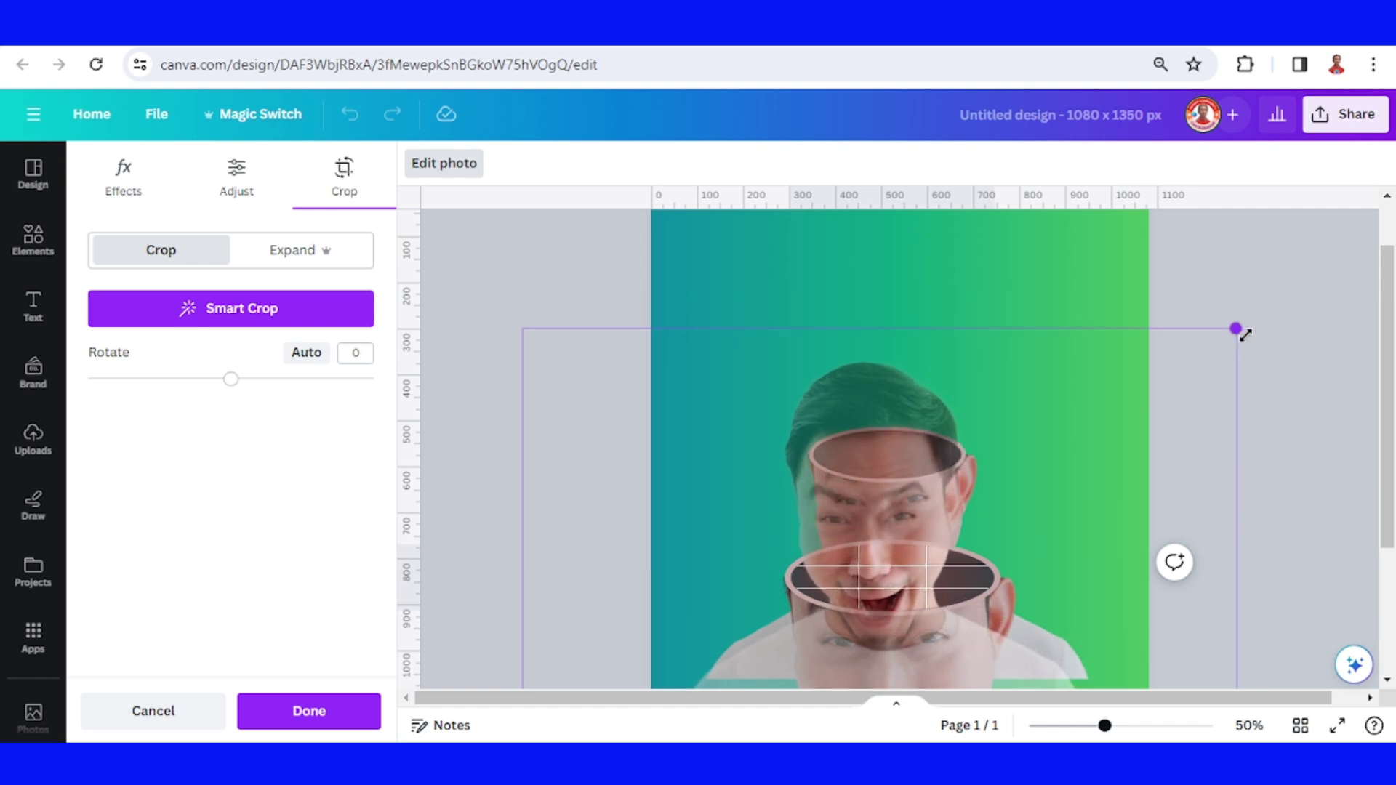
left_click_drag(1086, 474, 1105, 454)
left_click_drag(1113, 444, 1111, 444)
left_click_drag(1258, 308, 1225, 329)
left_click_drag(1141, 402, 1164, 391)
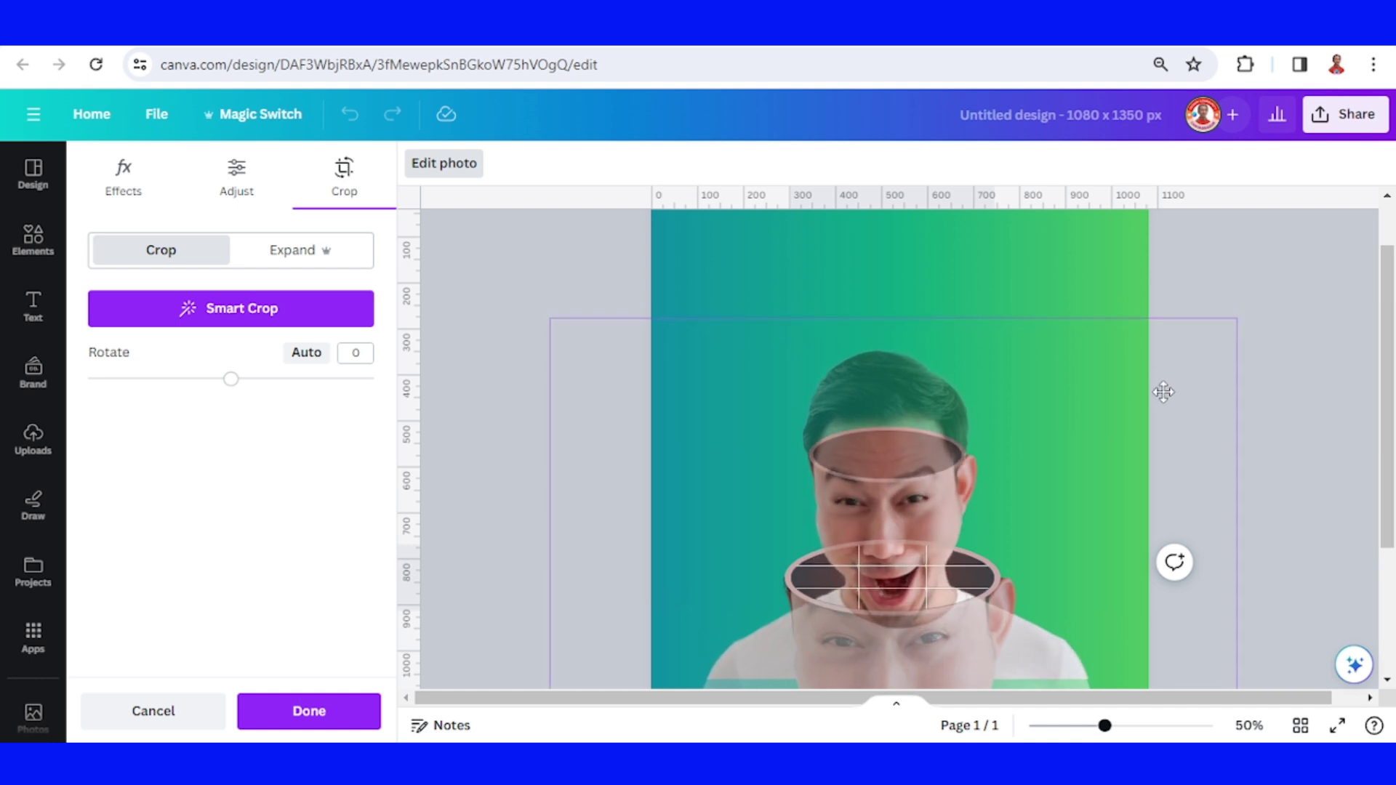
scroll(1160, 395, "down", 3)
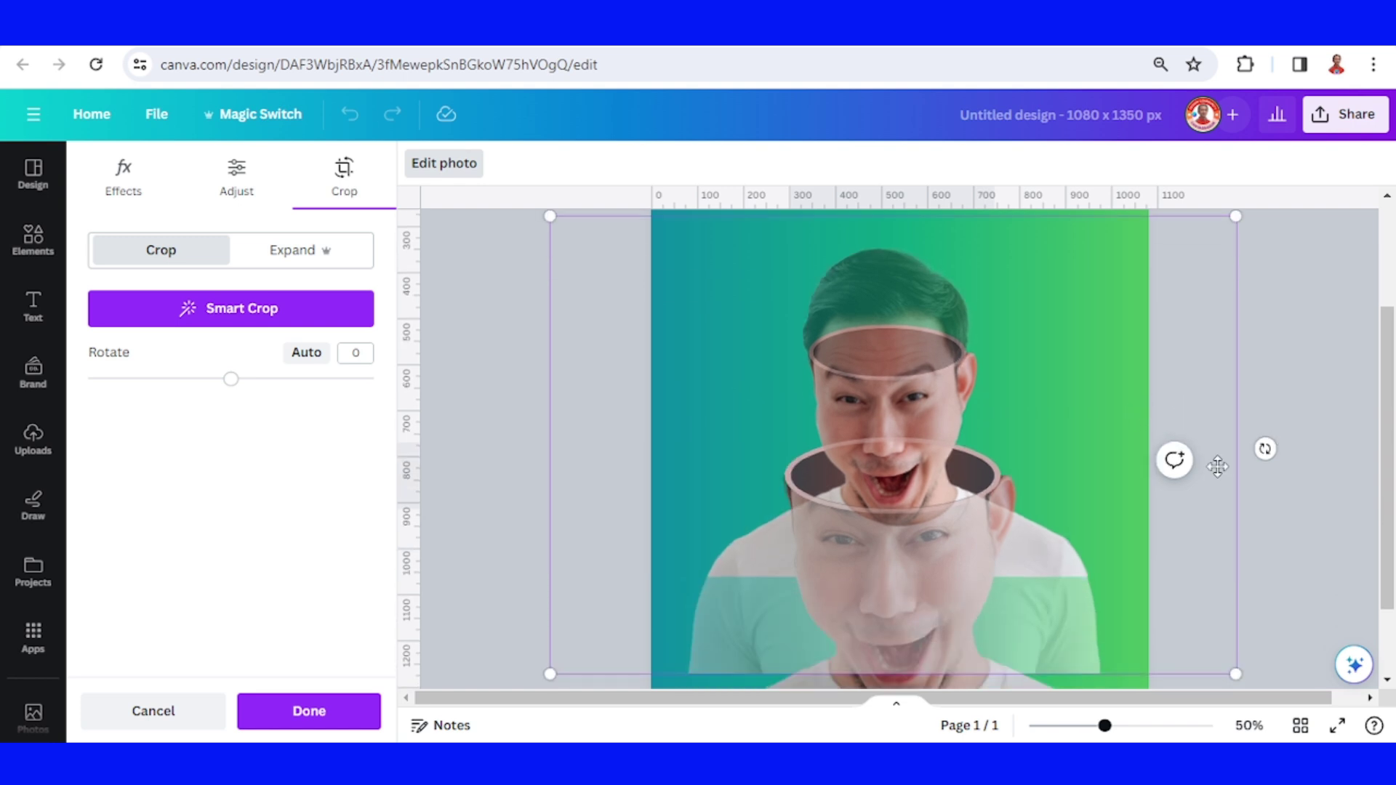
left_click(314, 719)
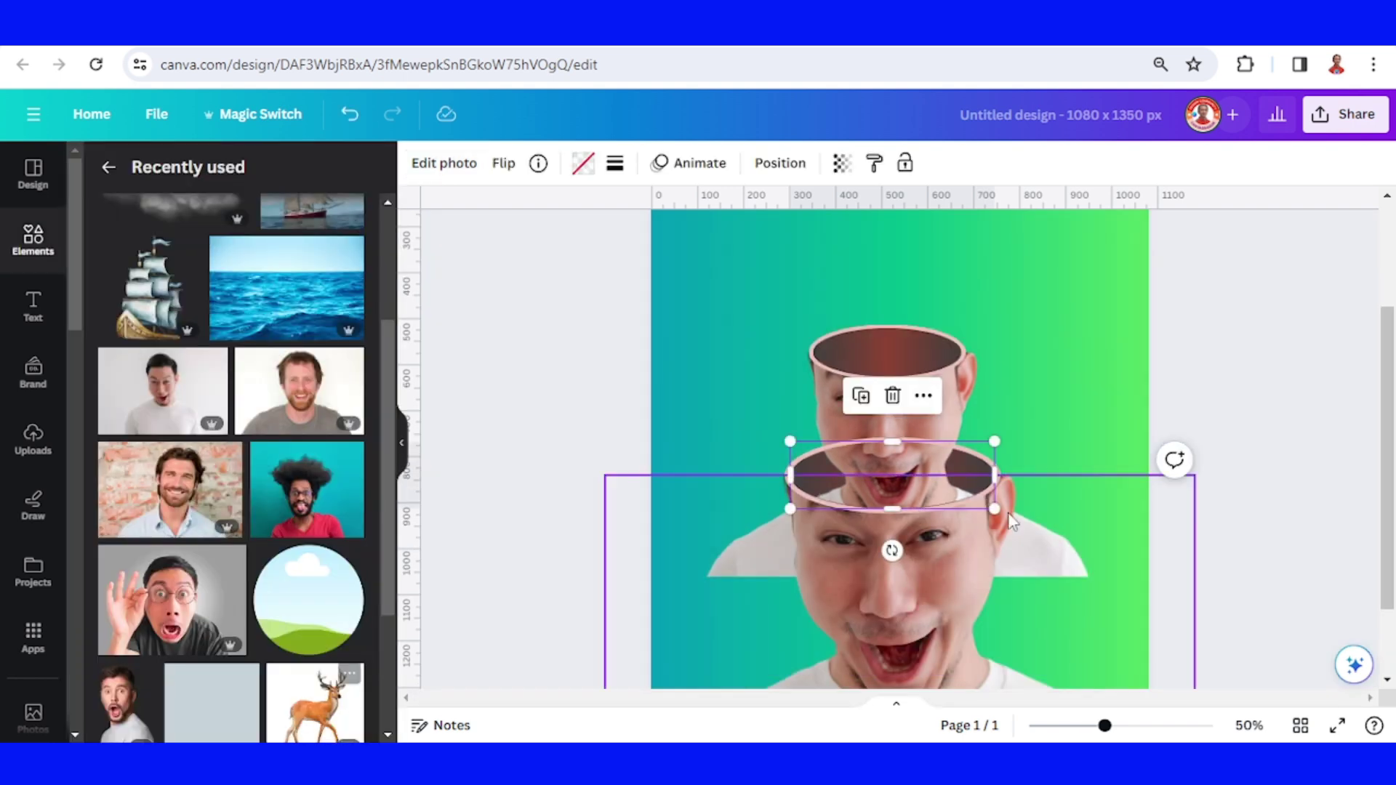
left_click(1303, 378)
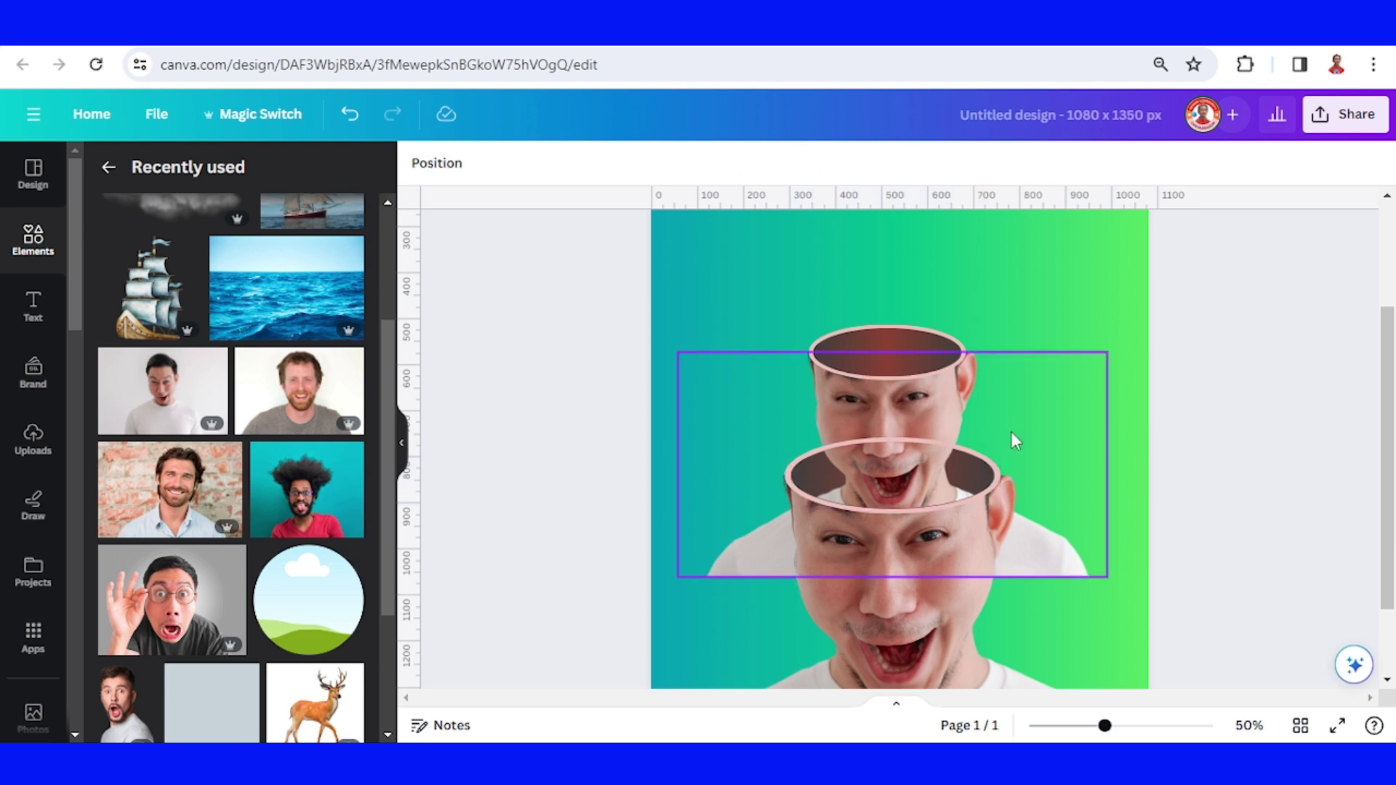
Place the smaller man's photo layer directly above the large head's skin-coloured ellipse and crop away his shoulders and chest
left_click(438, 168)
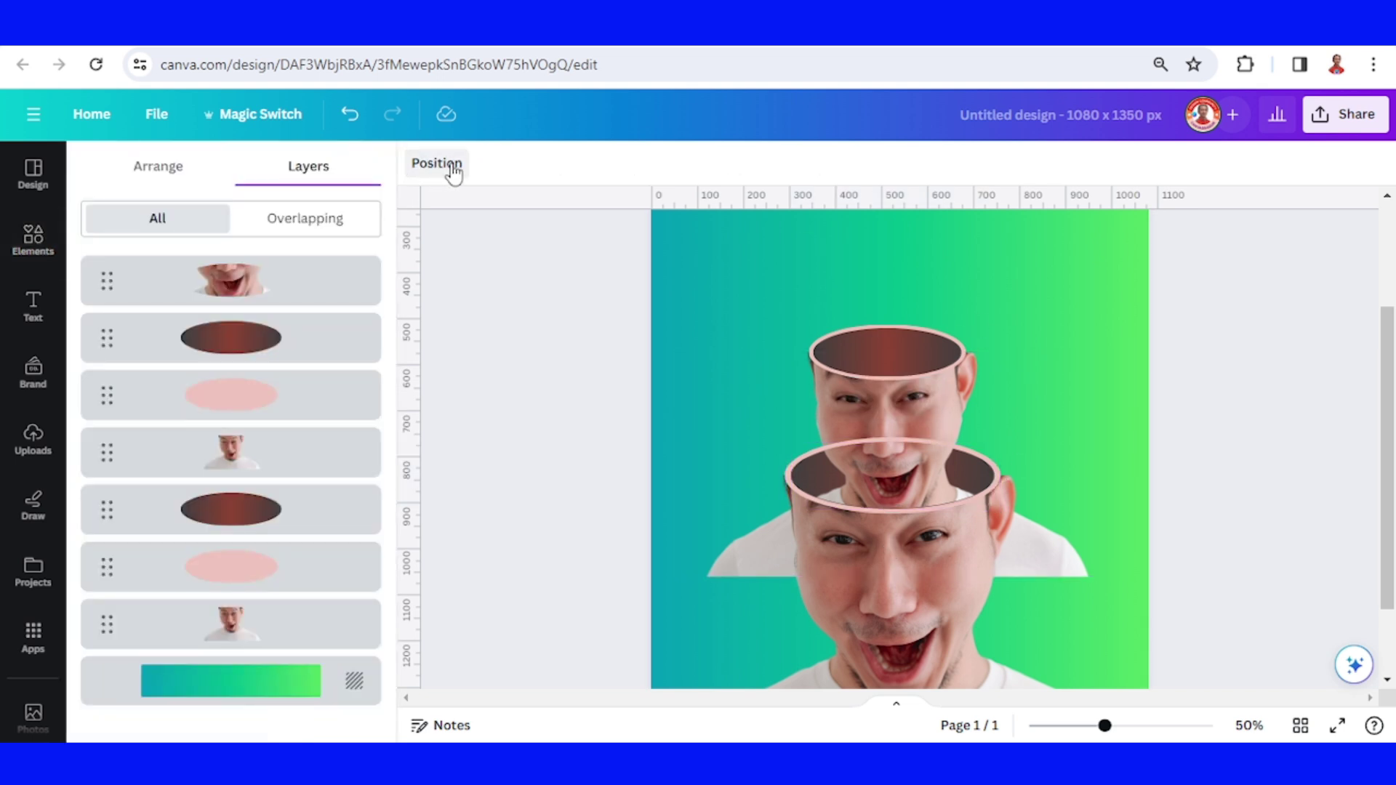
left_click(1019, 401)
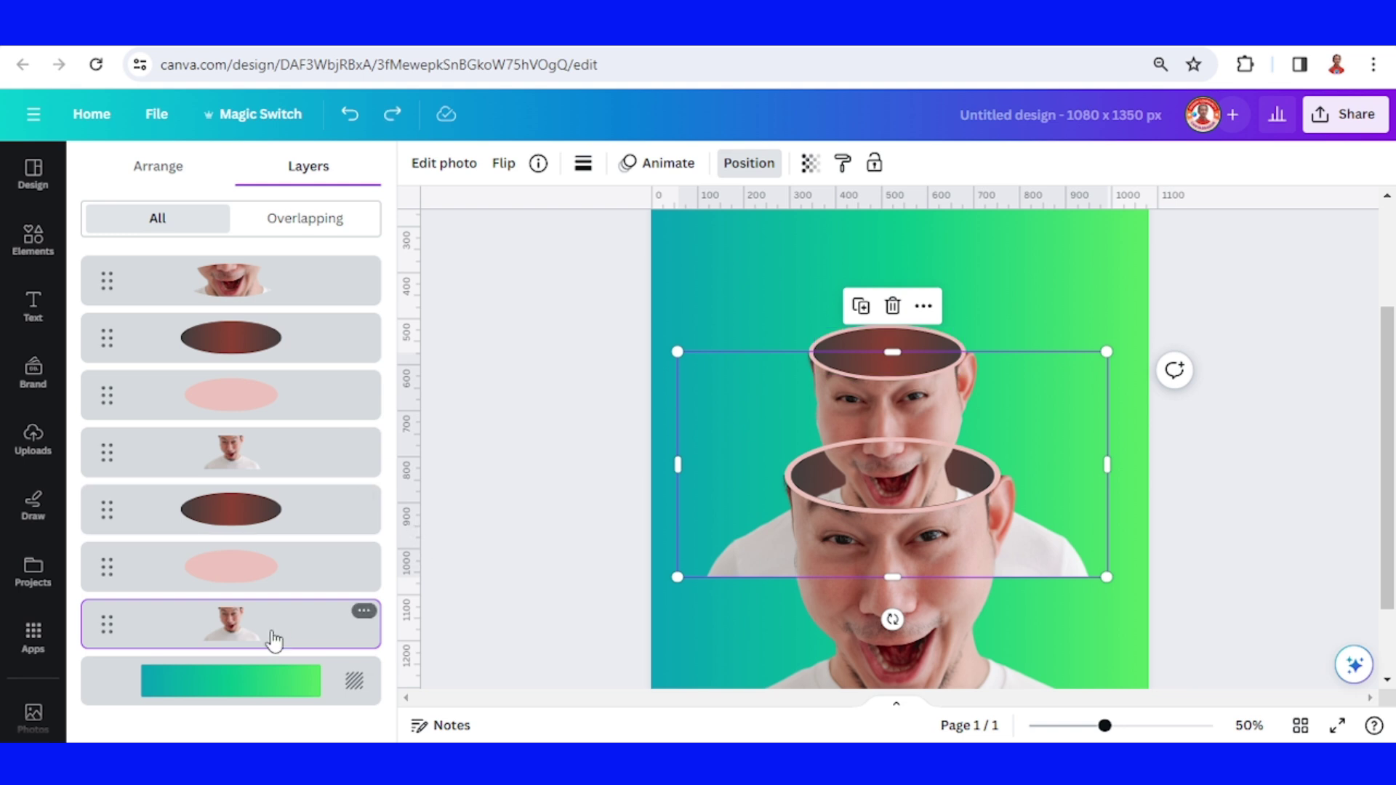
left_click_drag(271, 638, 261, 394)
left_click_drag(893, 577, 913, 475)
left_click_drag(1106, 413, 983, 412)
left_click_drag(674, 411, 799, 415)
Move the smaller head's gradient and skin-coloured ellipses together directly above its photo in the layer order
left_click(294, 579)
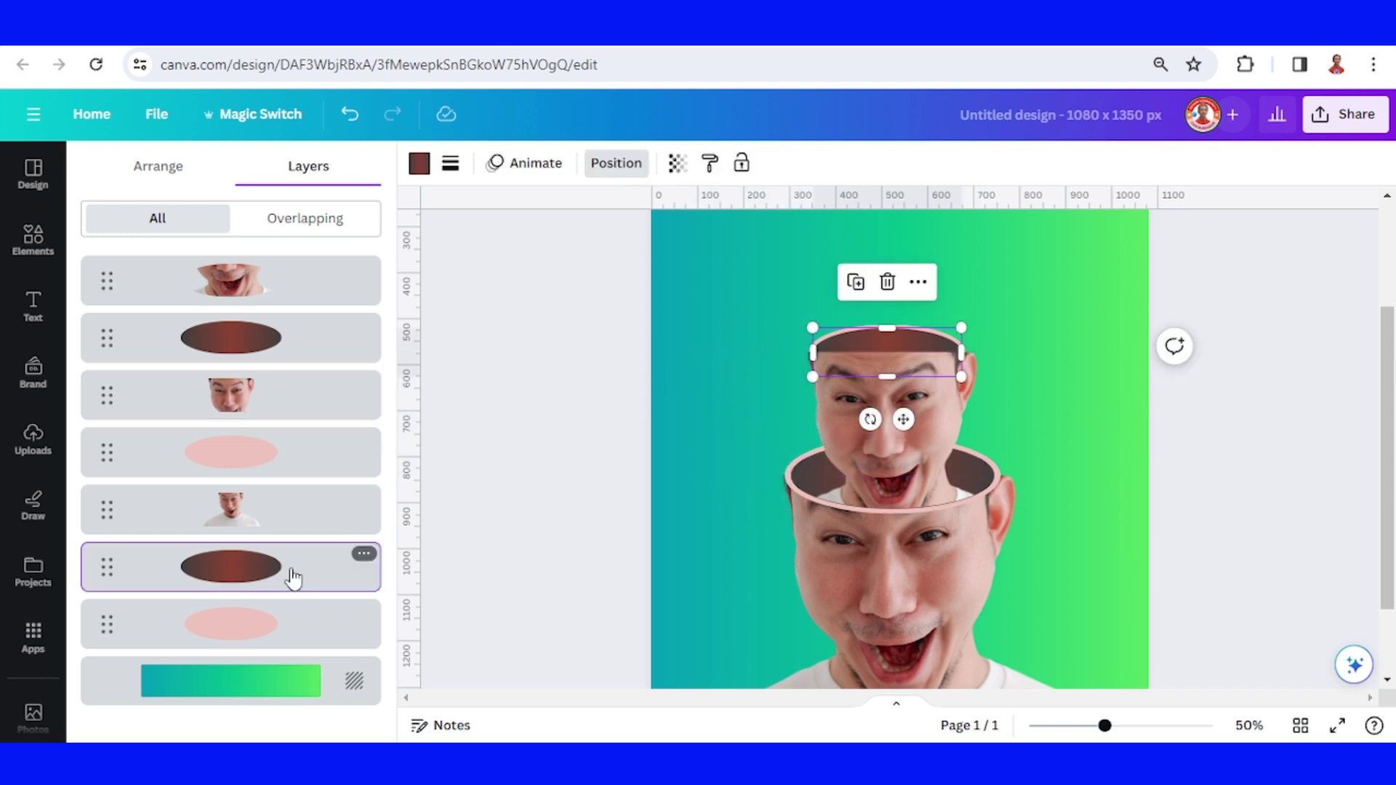
left_click(282, 633, "shift")
left_click_drag(292, 558, 253, 420)
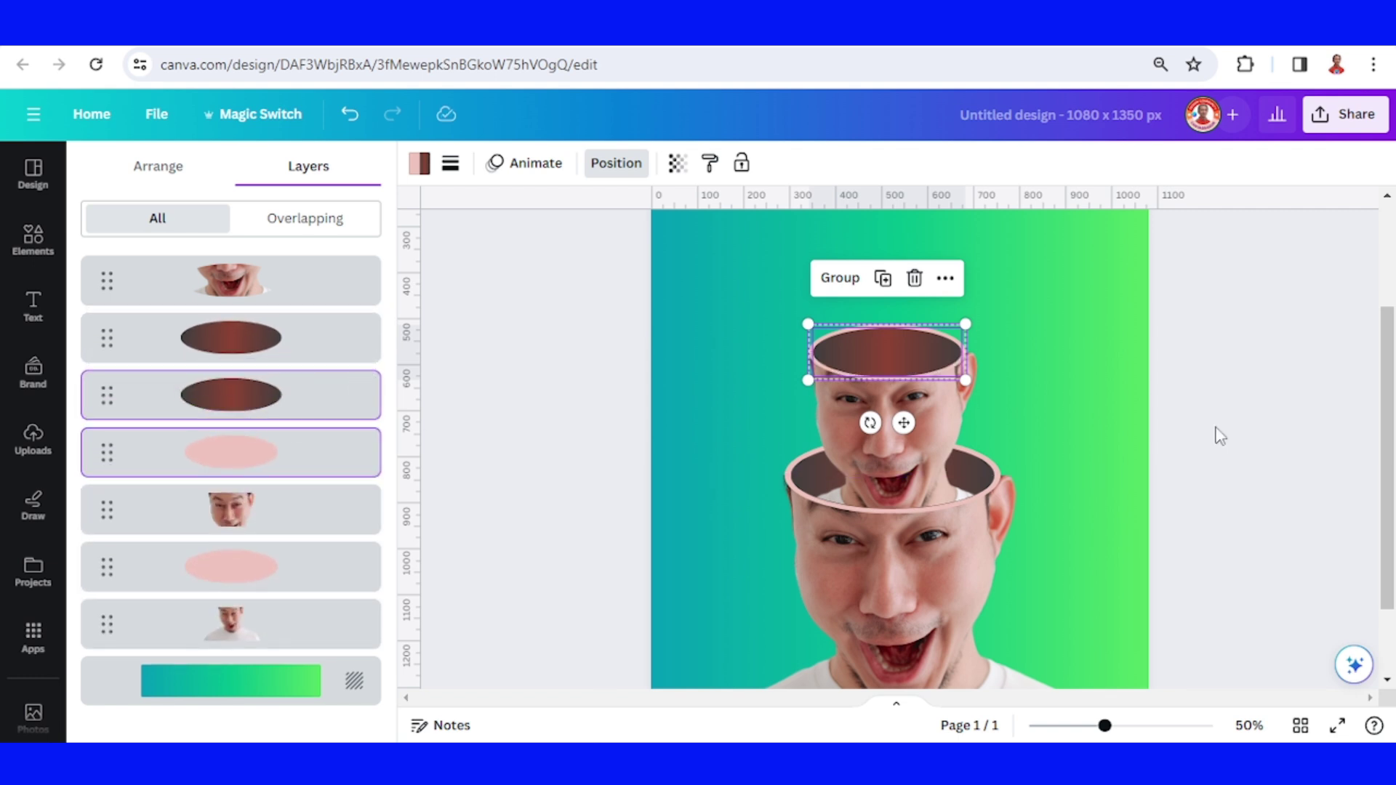
left_click(1198, 566)
Select the smaller head's photo together with its two ellipses and duplicate them
scroll(1184, 567, "up", 3)
scroll(1126, 585, "down", 2)
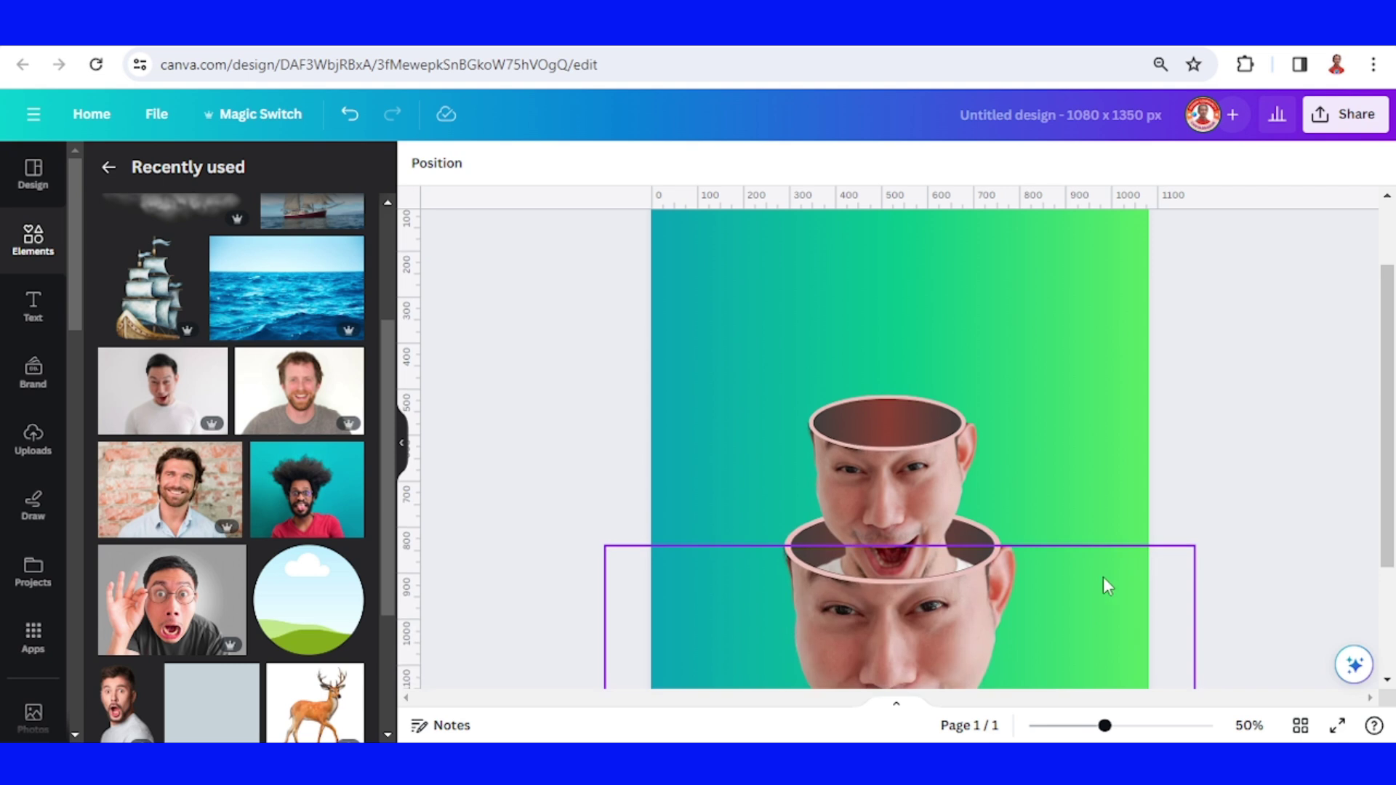
left_click(922, 509)
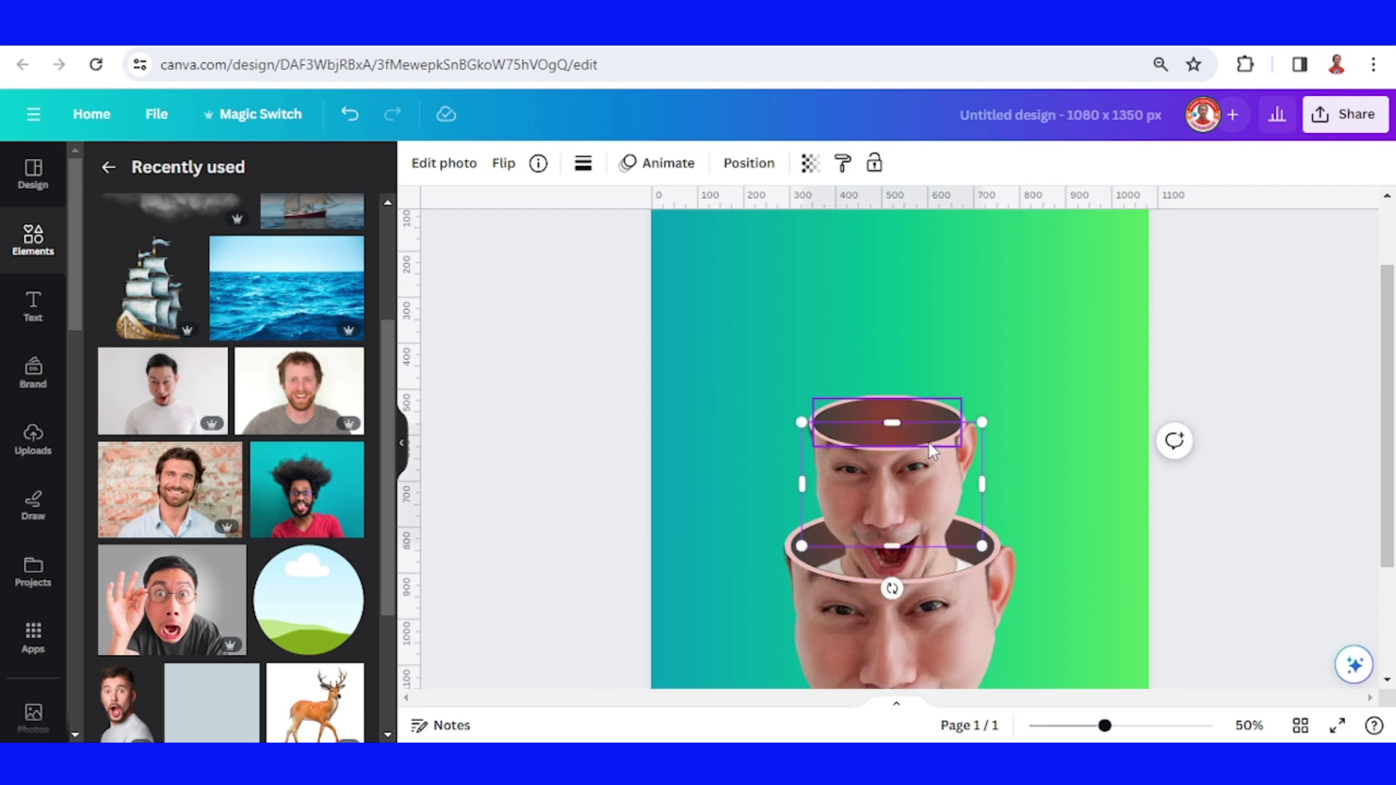
left_click(739, 356)
left_click_drag(738, 360, 1016, 480)
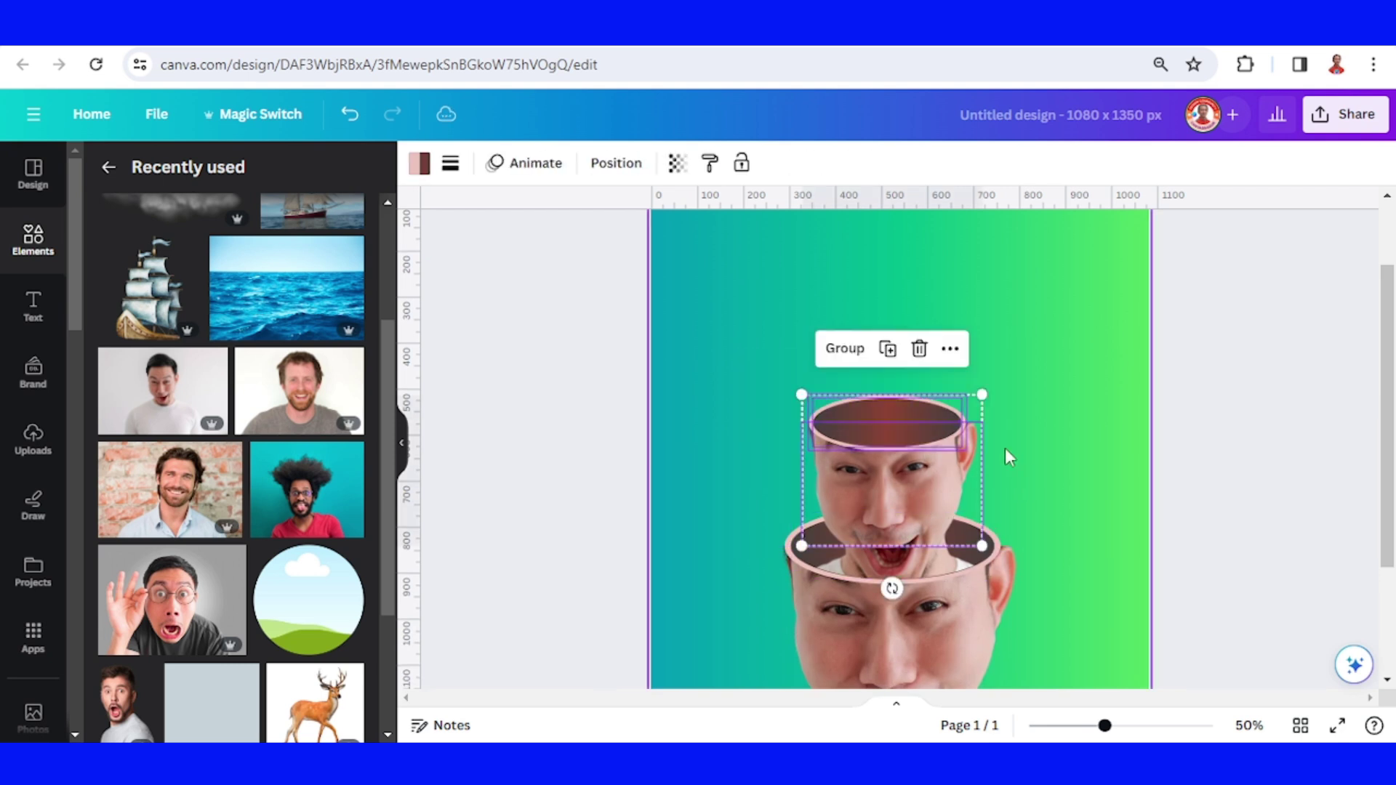
left_click(888, 349)
Scale down the duplicated head and centre it above the second head's opening
left_click_drag(931, 513, 920, 392)
left_click_drag(982, 271, 923, 320)
left_click_drag(888, 383, 913, 378)
Send the smallest head's photo and two ellipses backward, behind the second head's opening
right_click(910, 381)
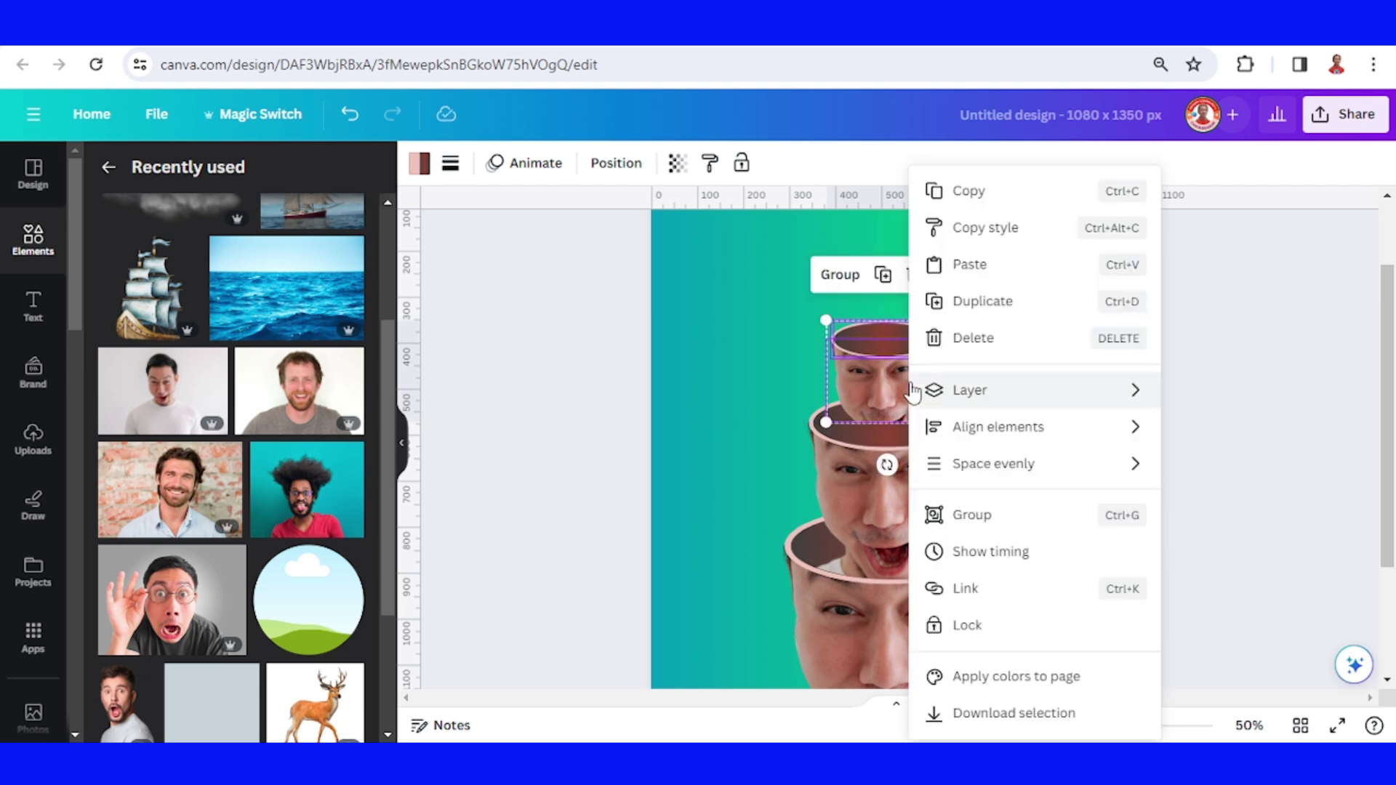
mouse_move(984, 397)
left_click(758, 509)
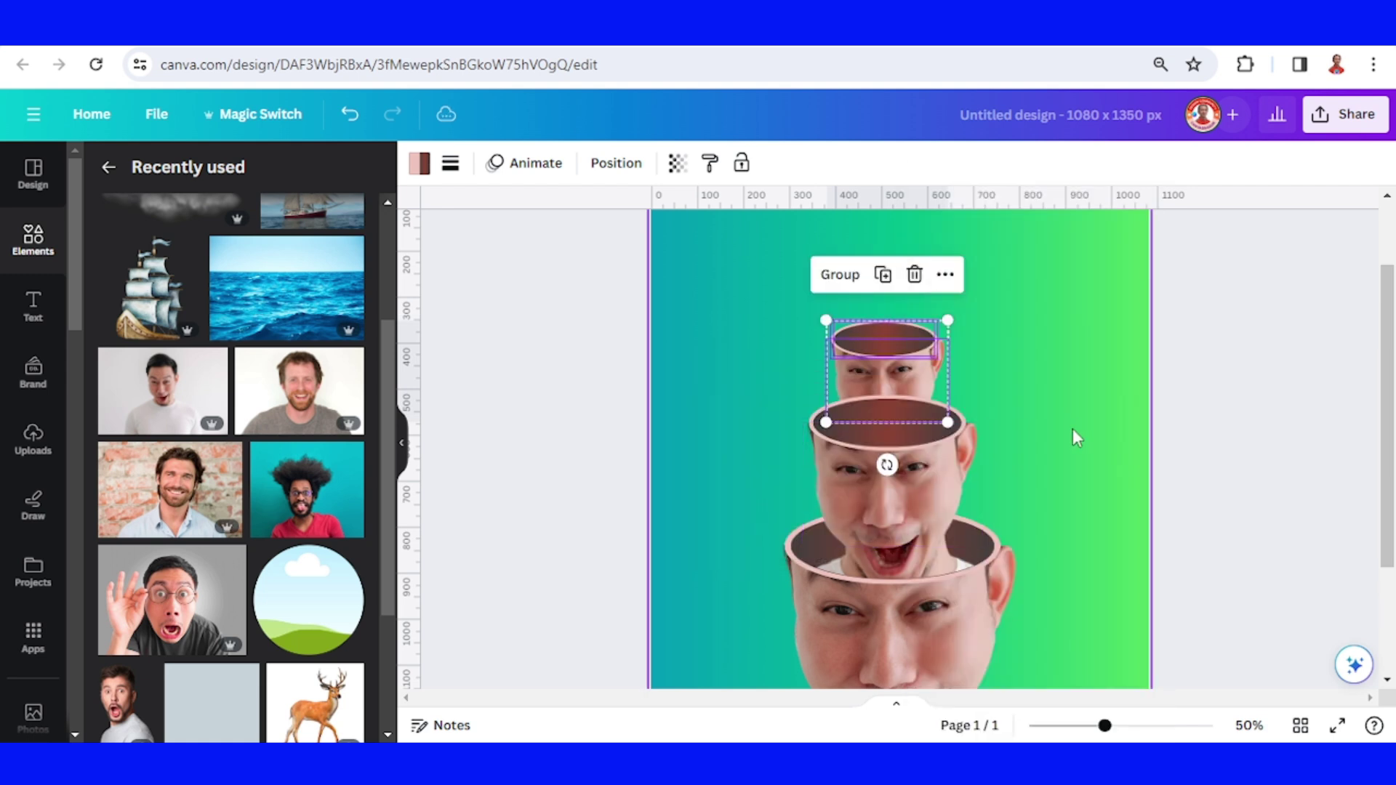
left_click(1080, 412)
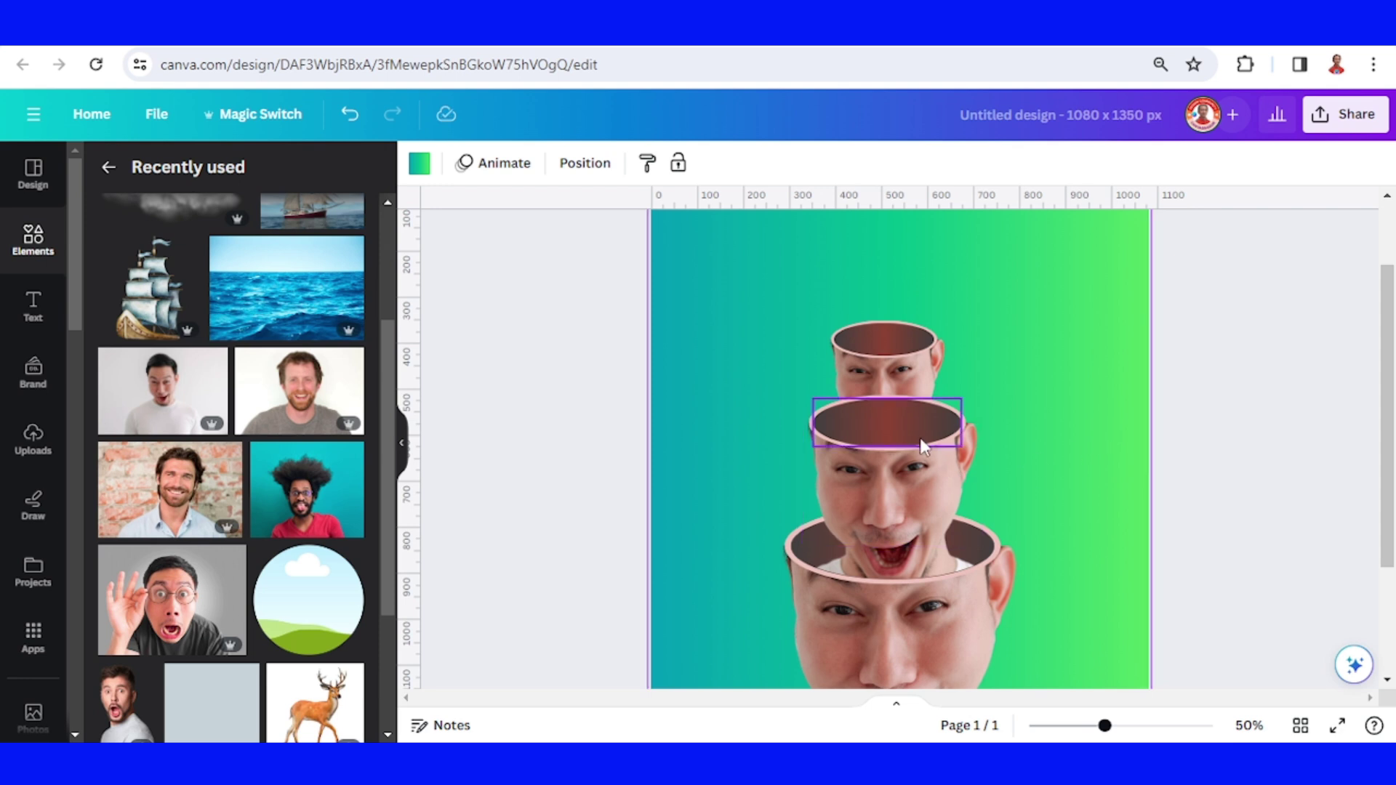
Duplicate the smallest head's photo, extend the copy's crop downward to uncover the mouth, and set it aside on the empty background
left_click(904, 376)
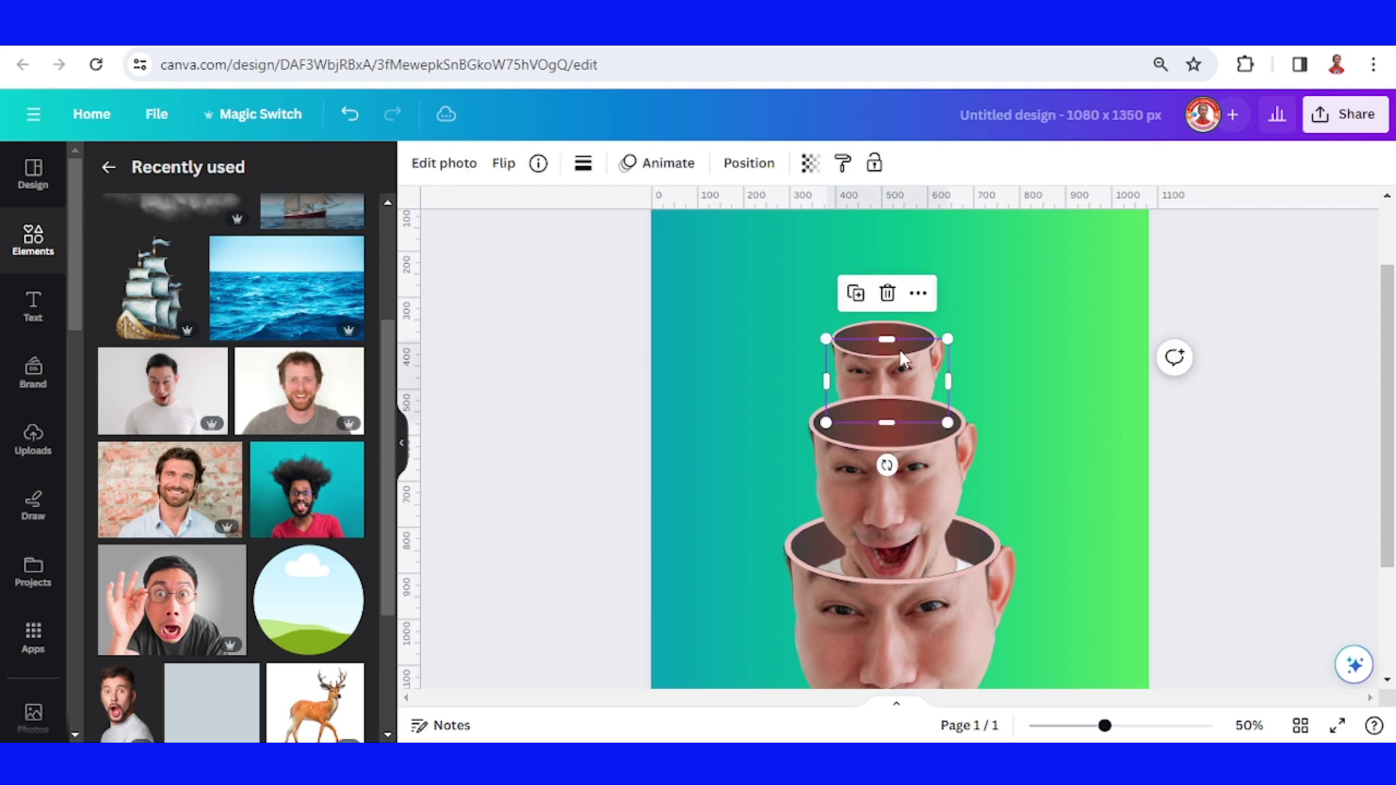
left_click(856, 295)
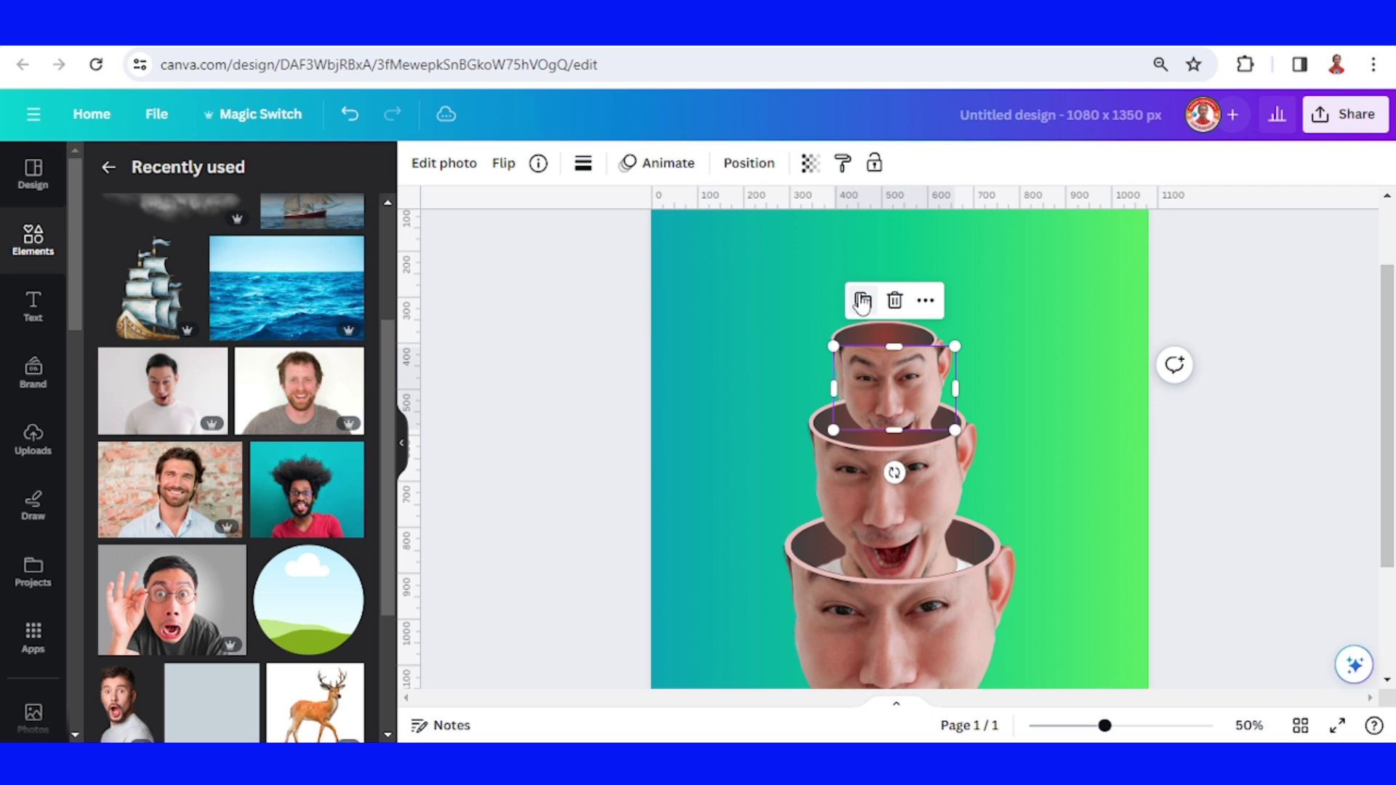
left_click_drag(901, 431, 901, 447)
left_click_drag(904, 398, 1040, 322)
Duplicate the second head's gradient ellipse in place and fill the copy with the photo that was set aside
left_click(917, 415)
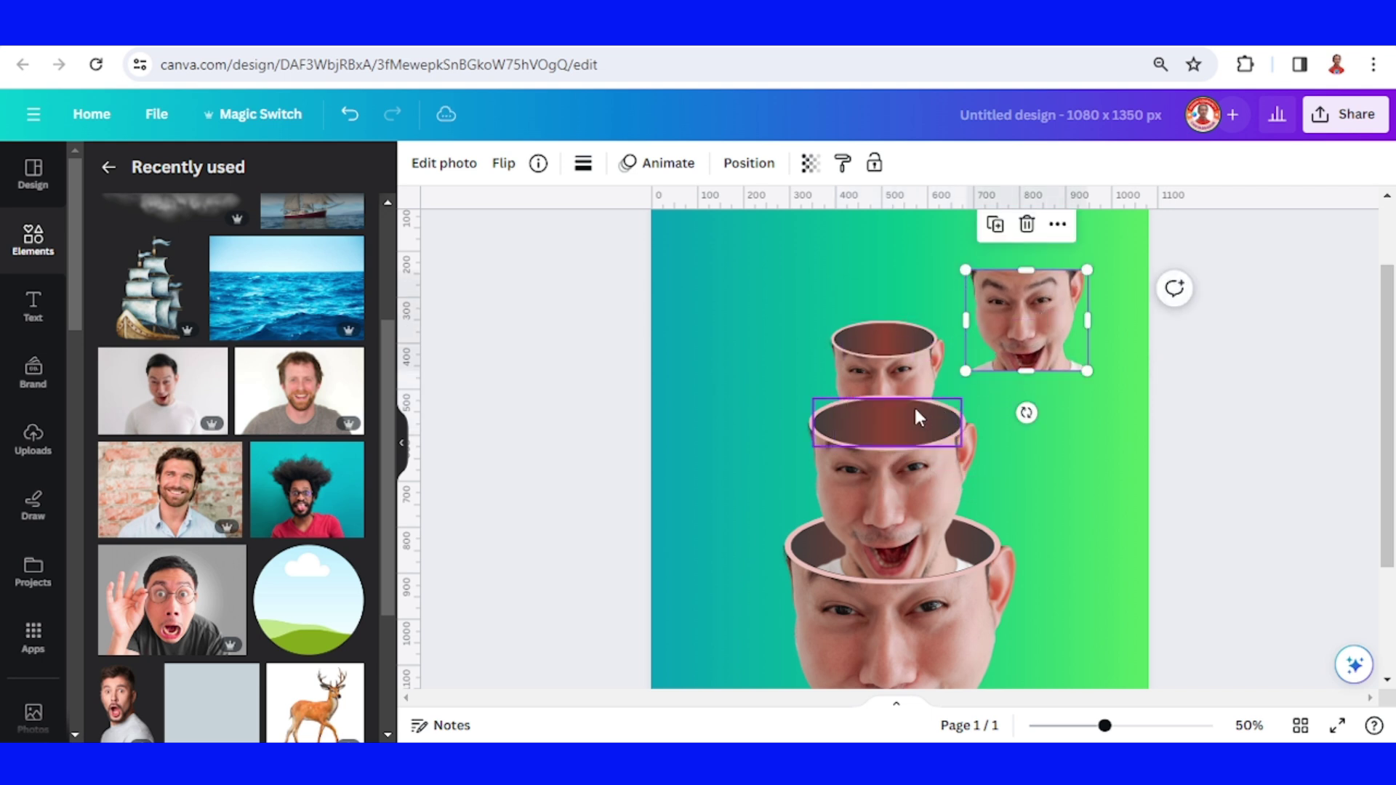
left_click(855, 354)
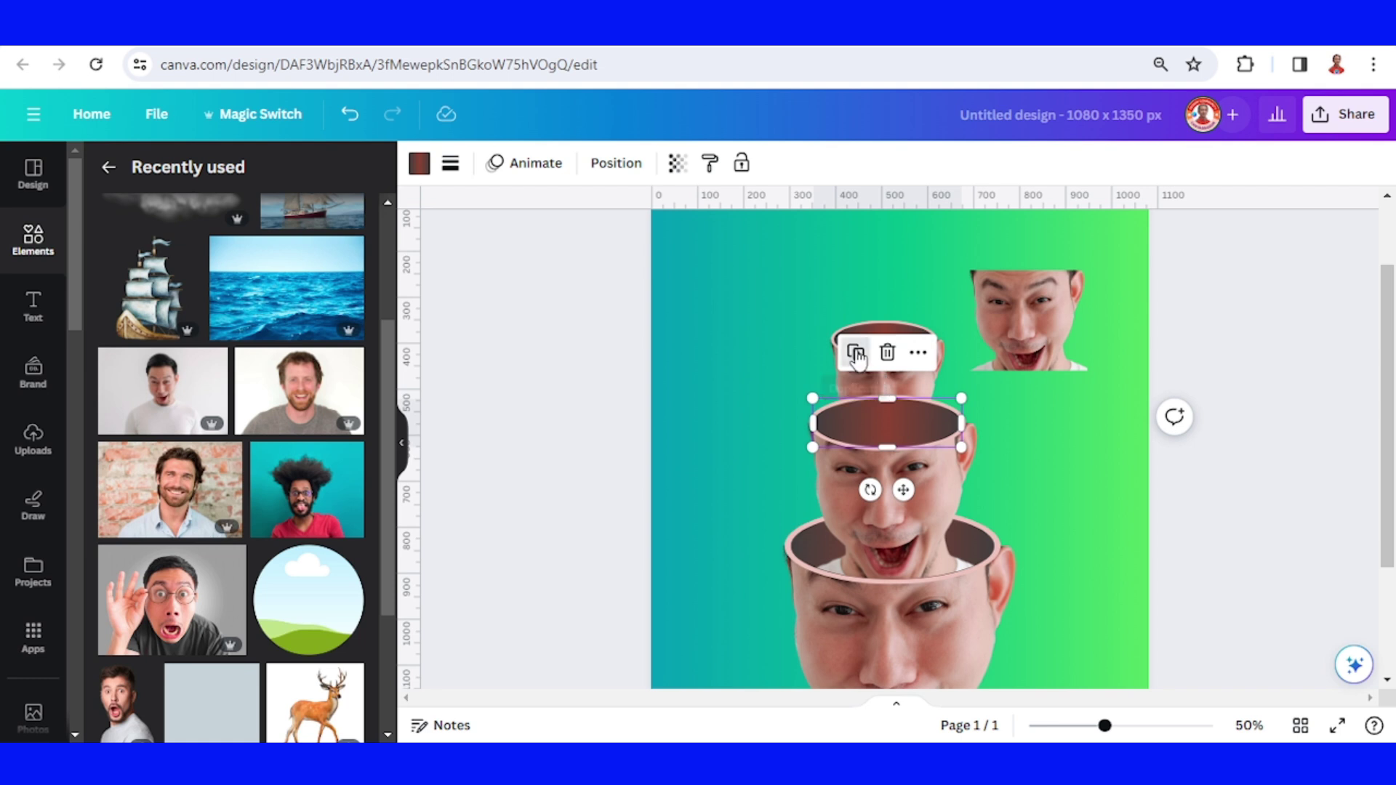
left_click_drag(904, 422, 904, 420)
left_click_drag(1027, 320, 903, 408)
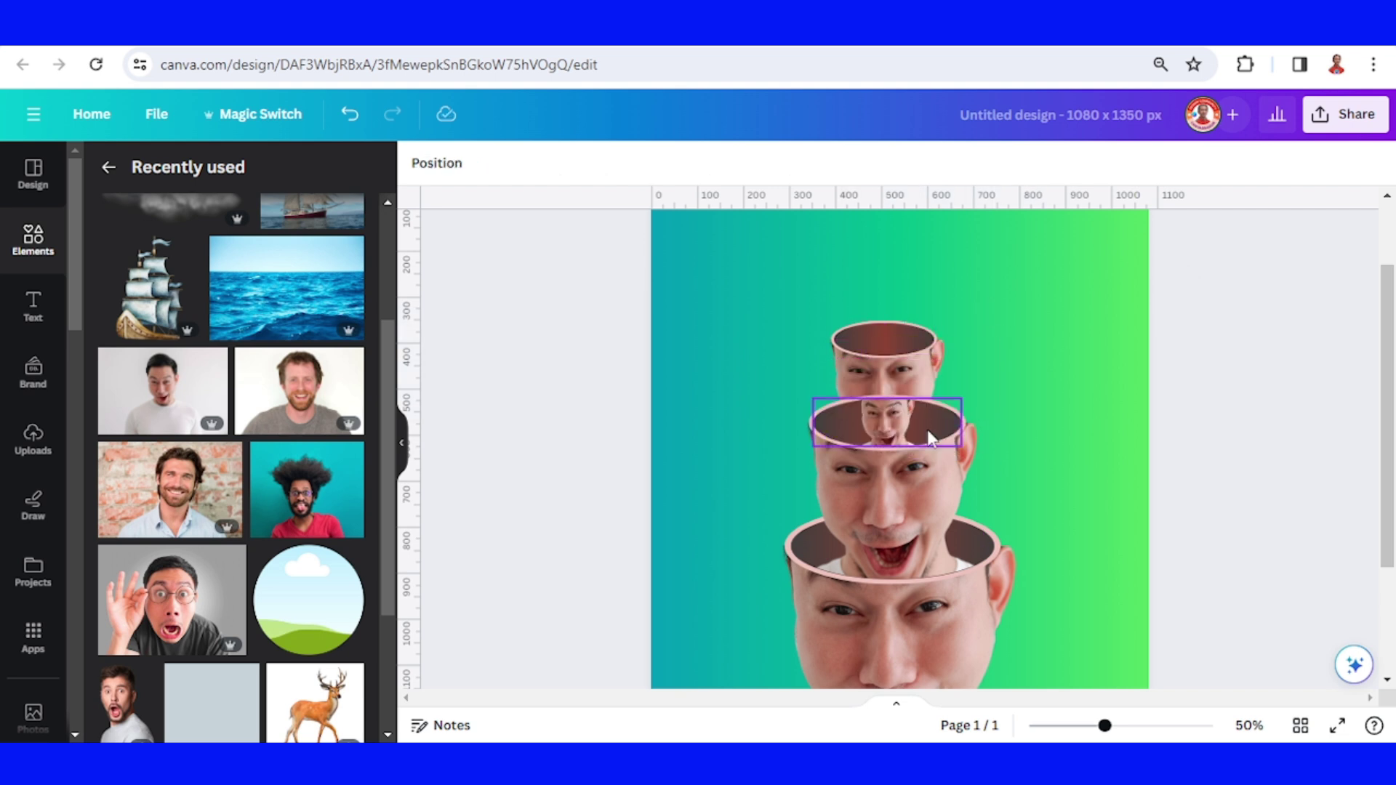
Enlarge and reposition the photo inside the duplicated ellipse so its face lines up with the smallest head
left_click(886, 429)
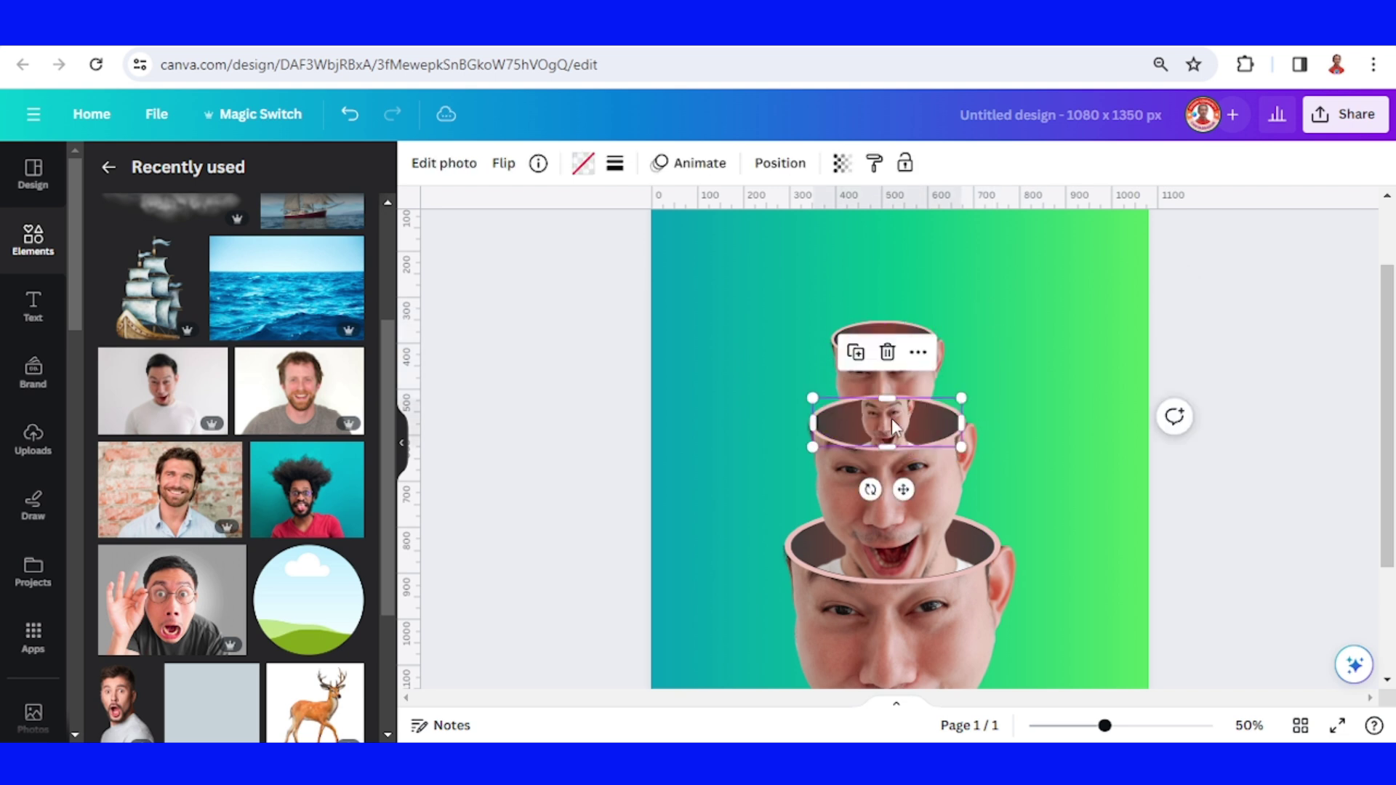
double_click(883, 423)
left_click_drag(1000, 352, 1142, 218)
left_click_drag(1038, 296, 1010, 328)
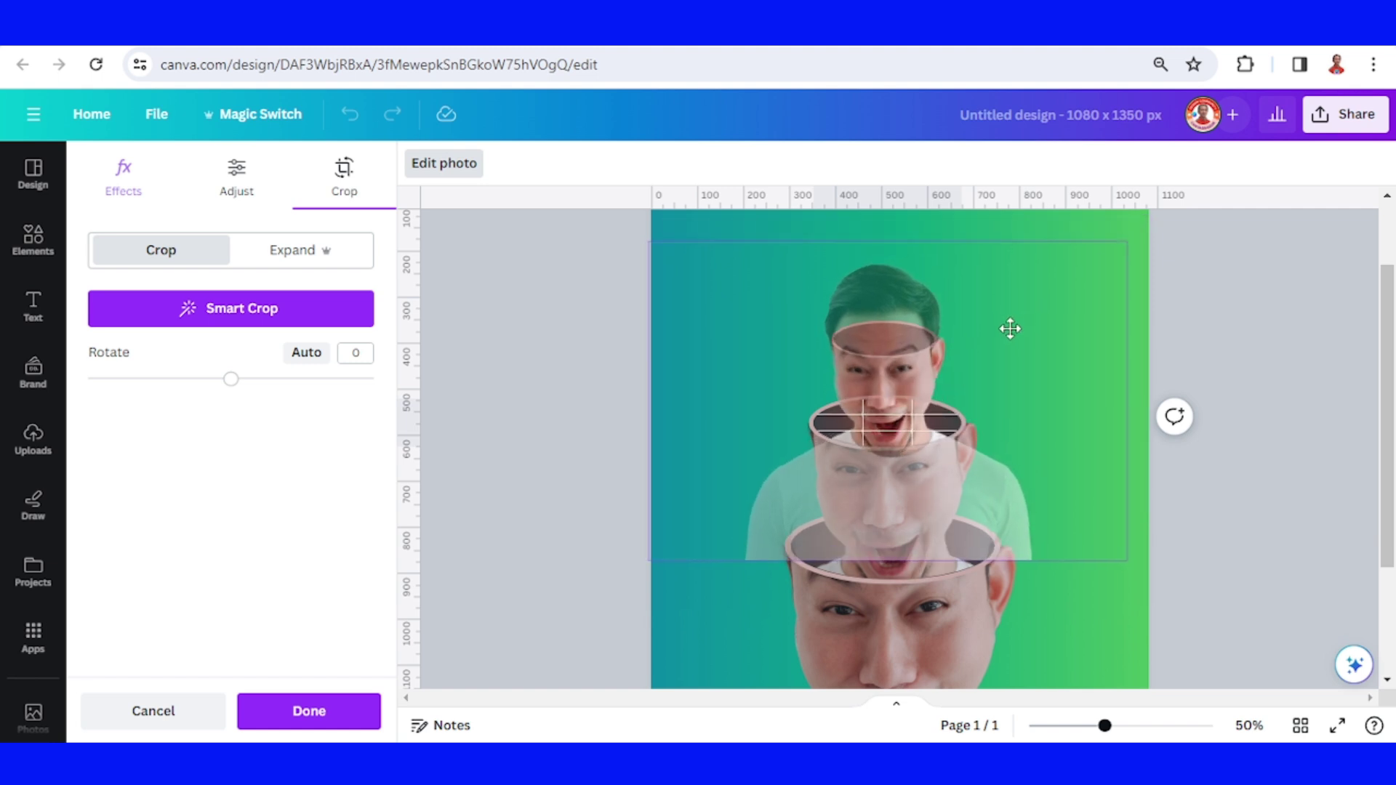
left_click(1124, 726)
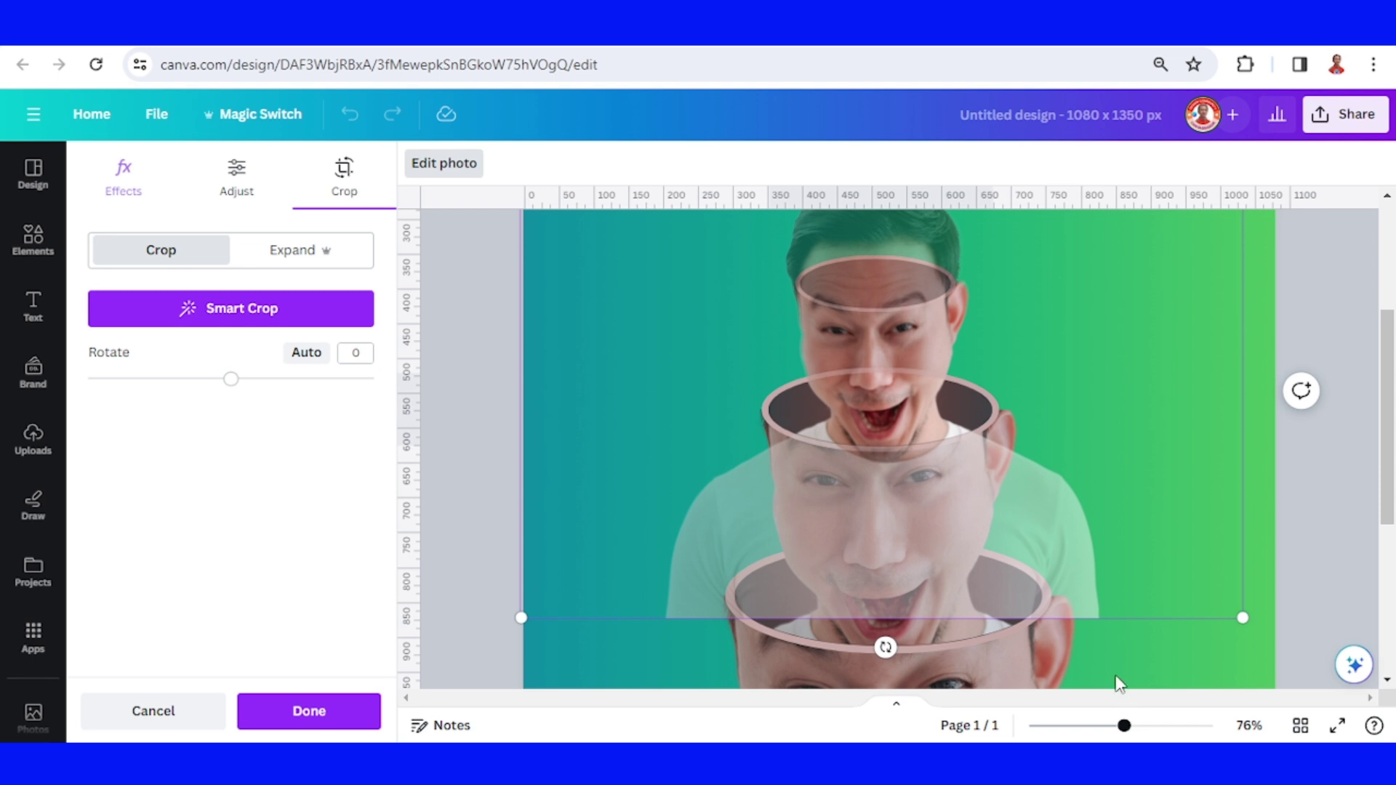
left_click(351, 716)
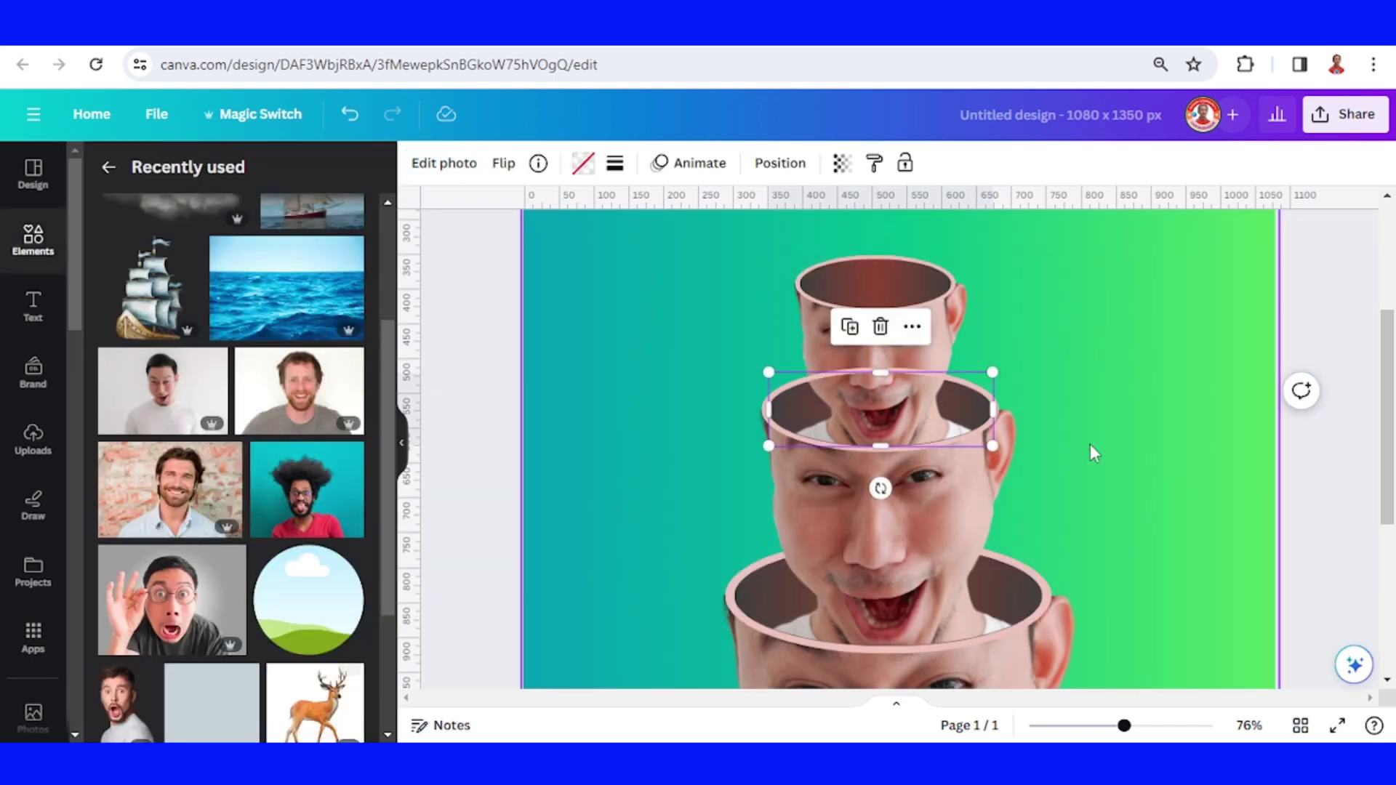
Move the smallest head's photo and two ellipses together above the second head's layers in the layer order
left_click(1149, 374)
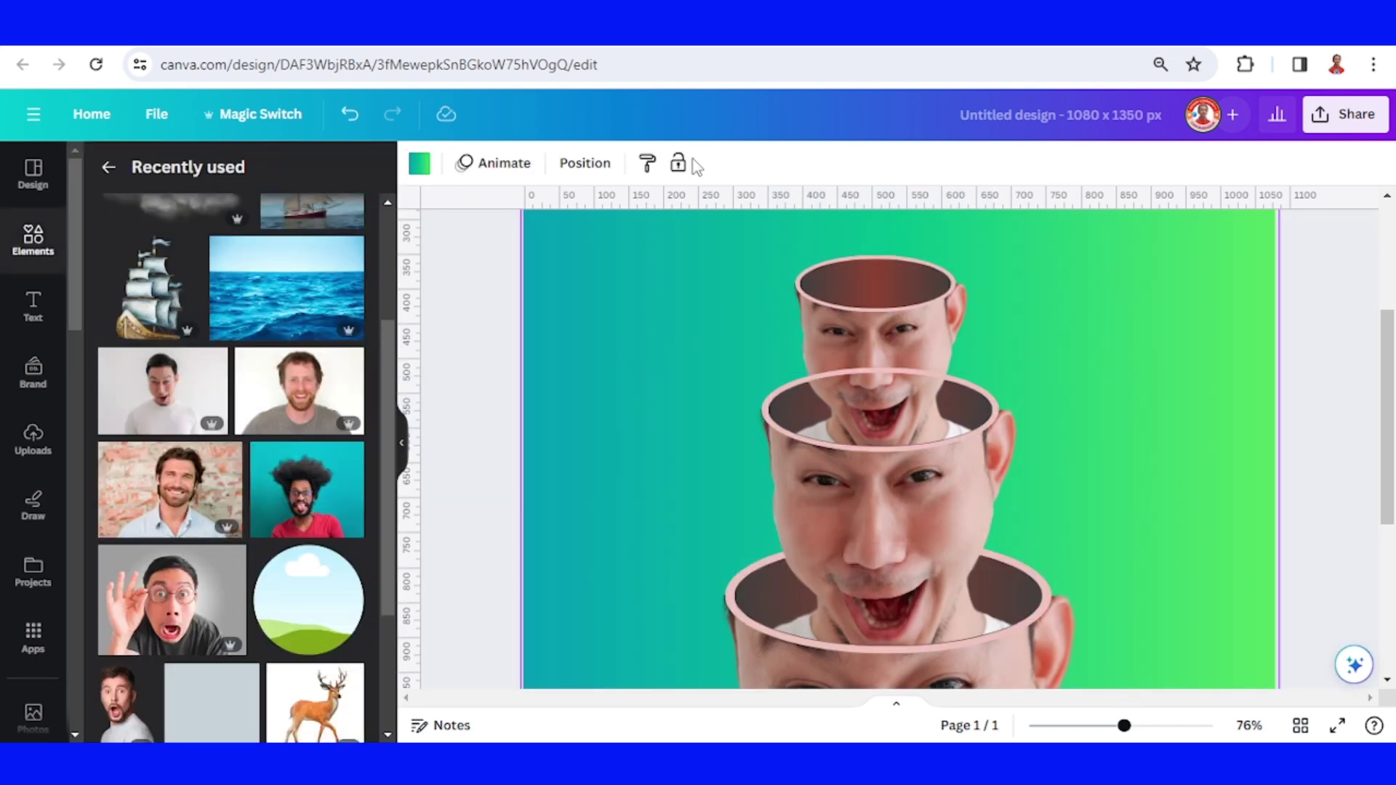
left_click(585, 163)
left_click(892, 289)
scroll(893, 305, "up", 2)
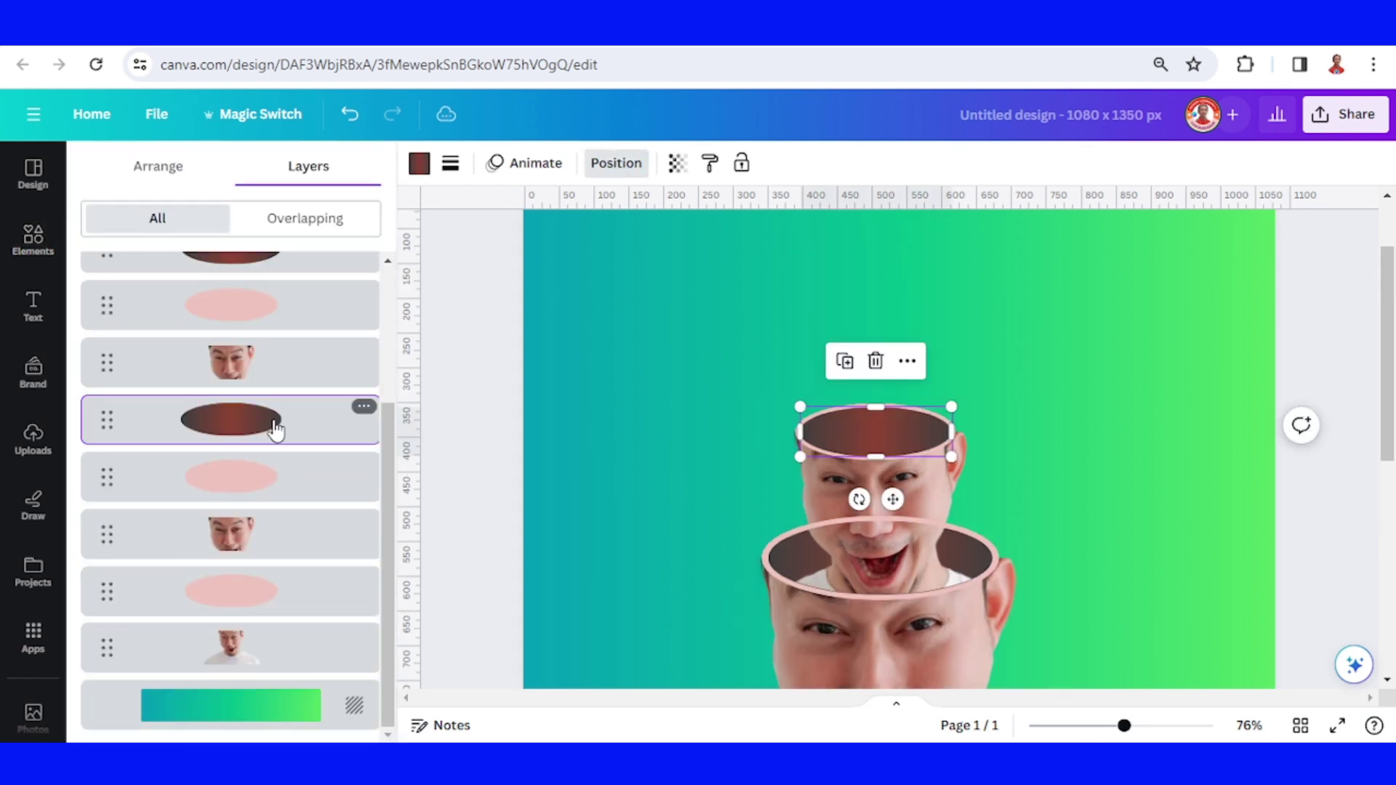
left_click(271, 536)
left_click(284, 440, "shift")
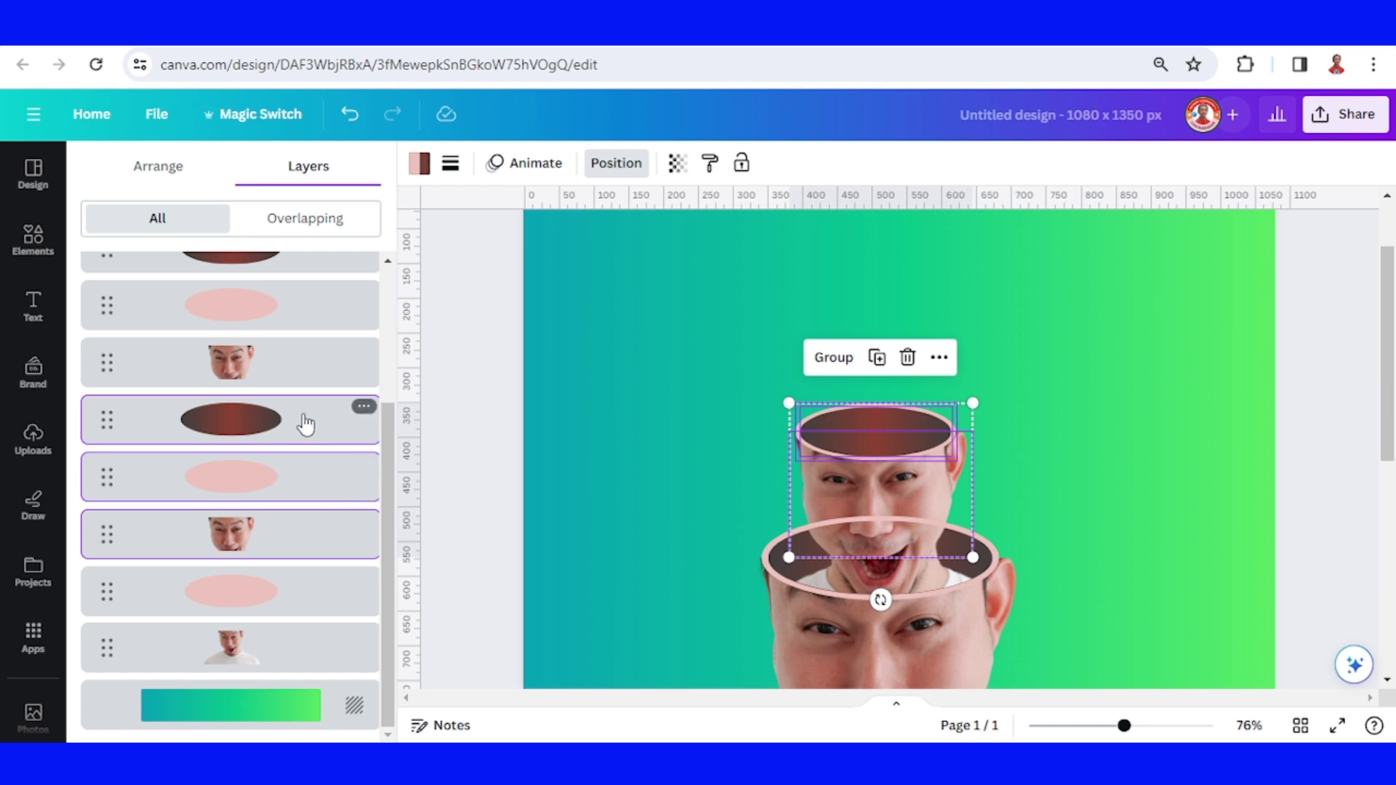
left_click_drag(305, 424, 305, 263)
left_click(1018, 517)
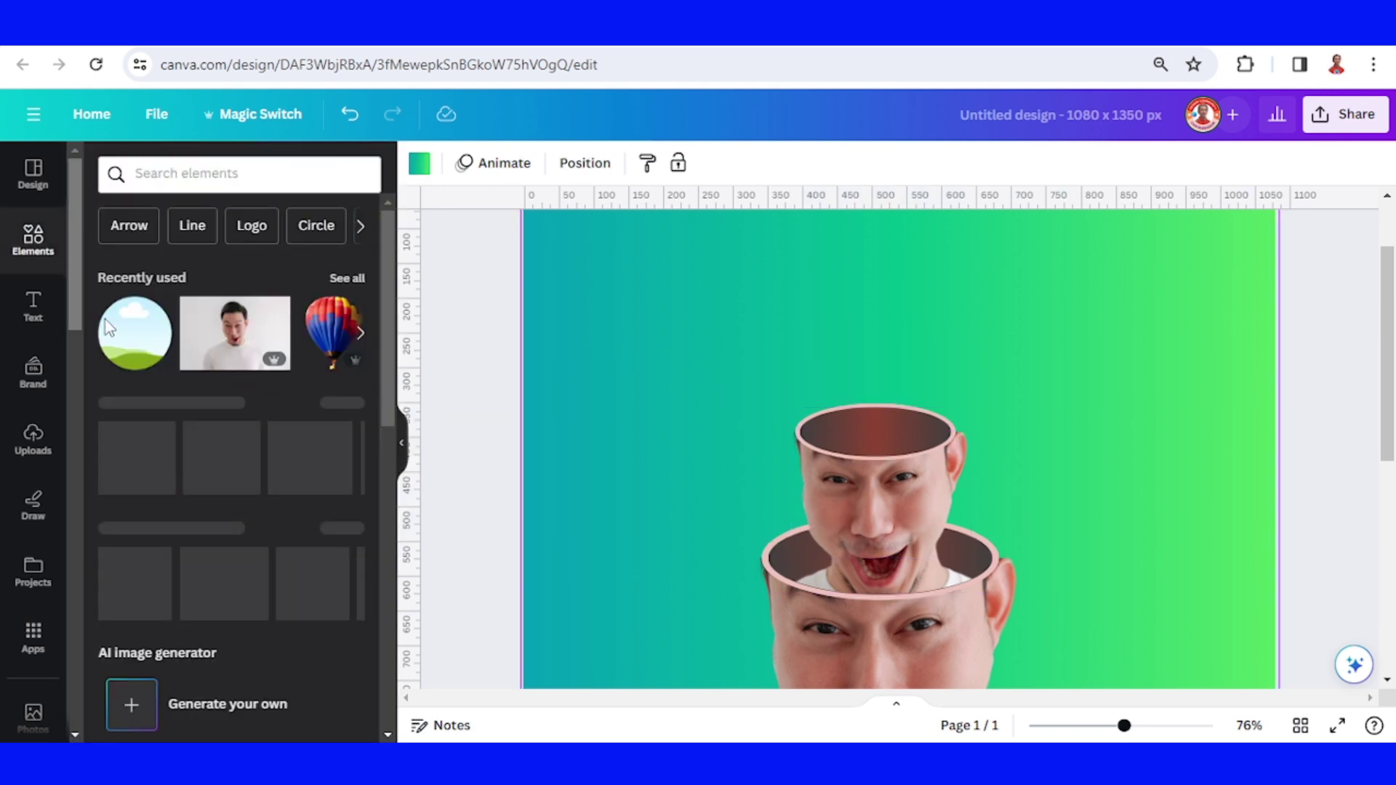
Add the White Cloud Cutout from the recently used elements, place it above the smallest head, and send it behind the heads
left_click(347, 279)
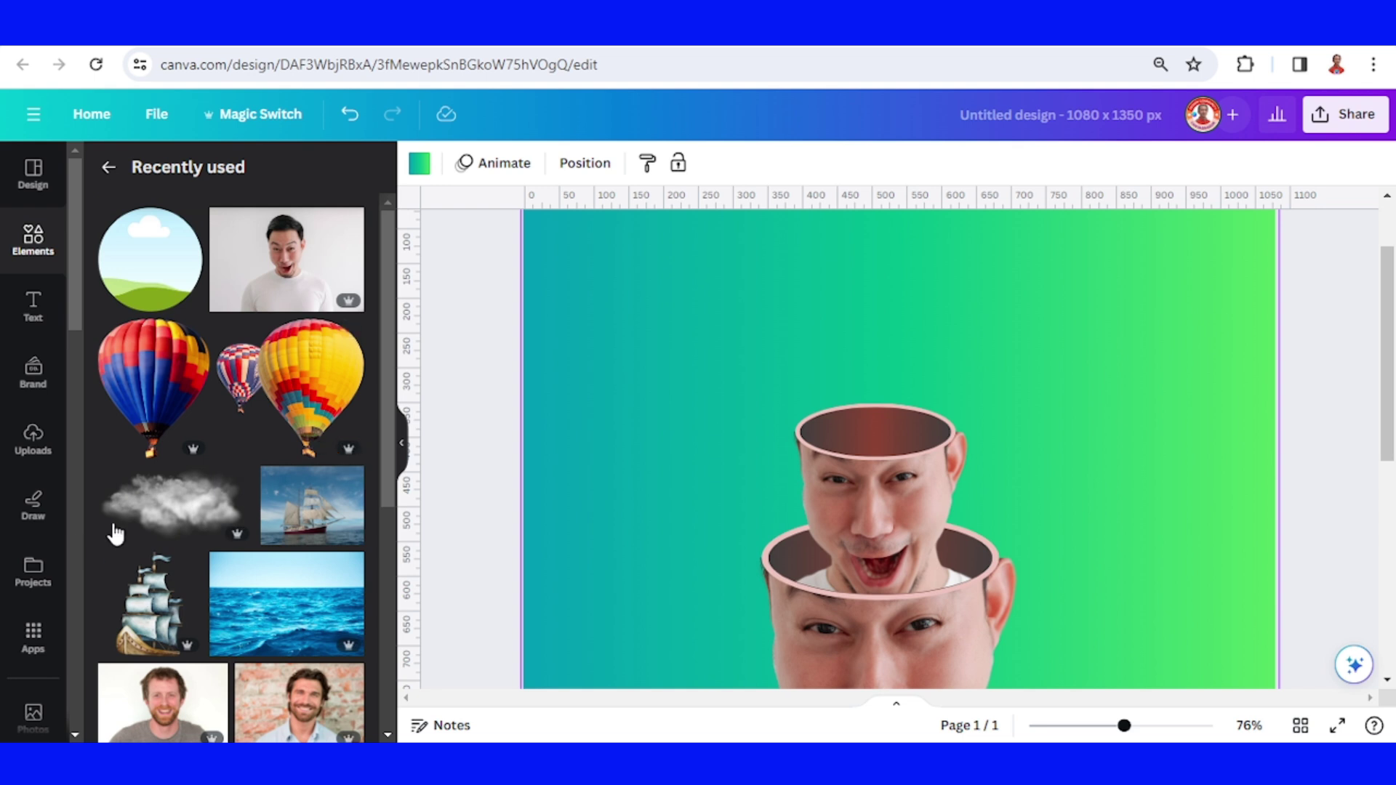
left_click(180, 512)
left_click_drag(899, 596, 909, 347)
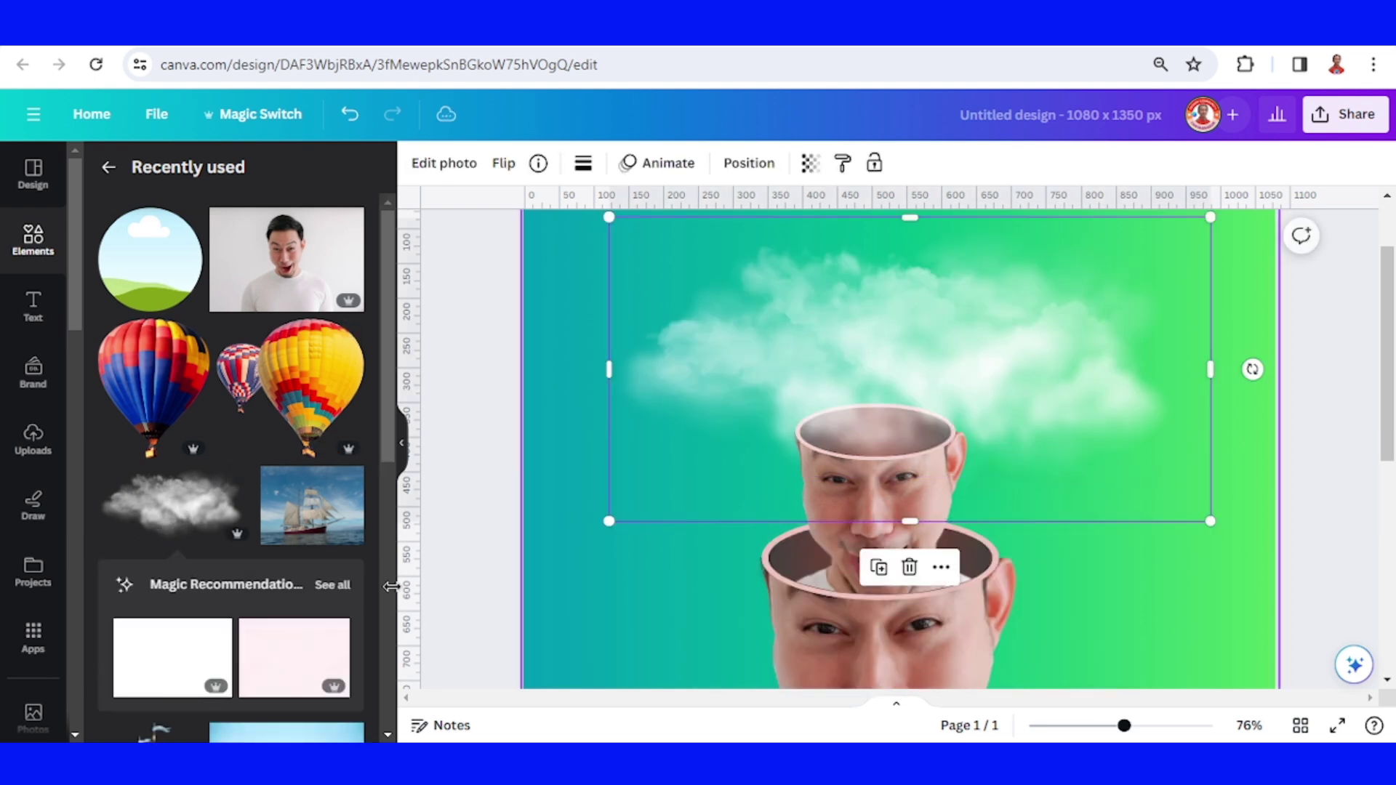
left_click(234, 481)
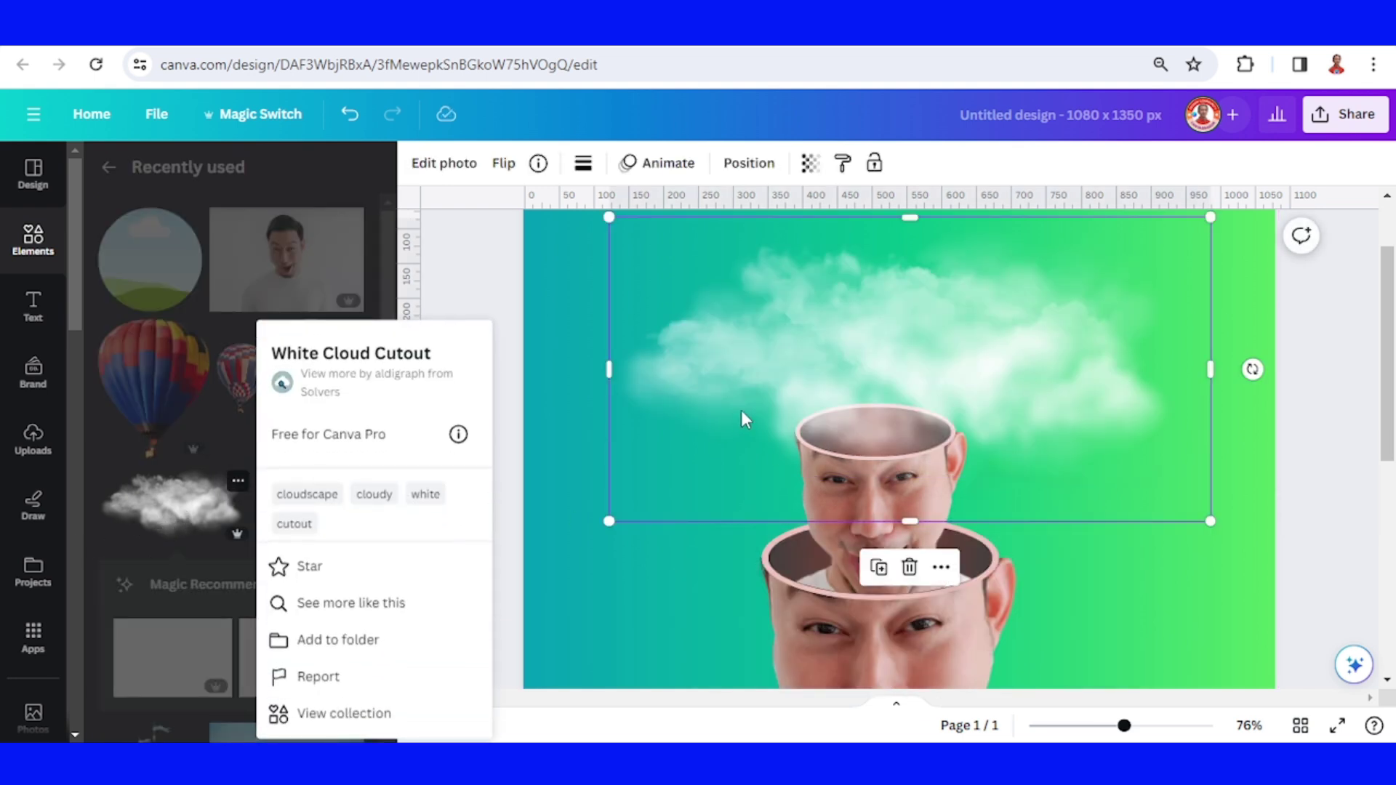
left_click(989, 374)
right_click(1037, 359)
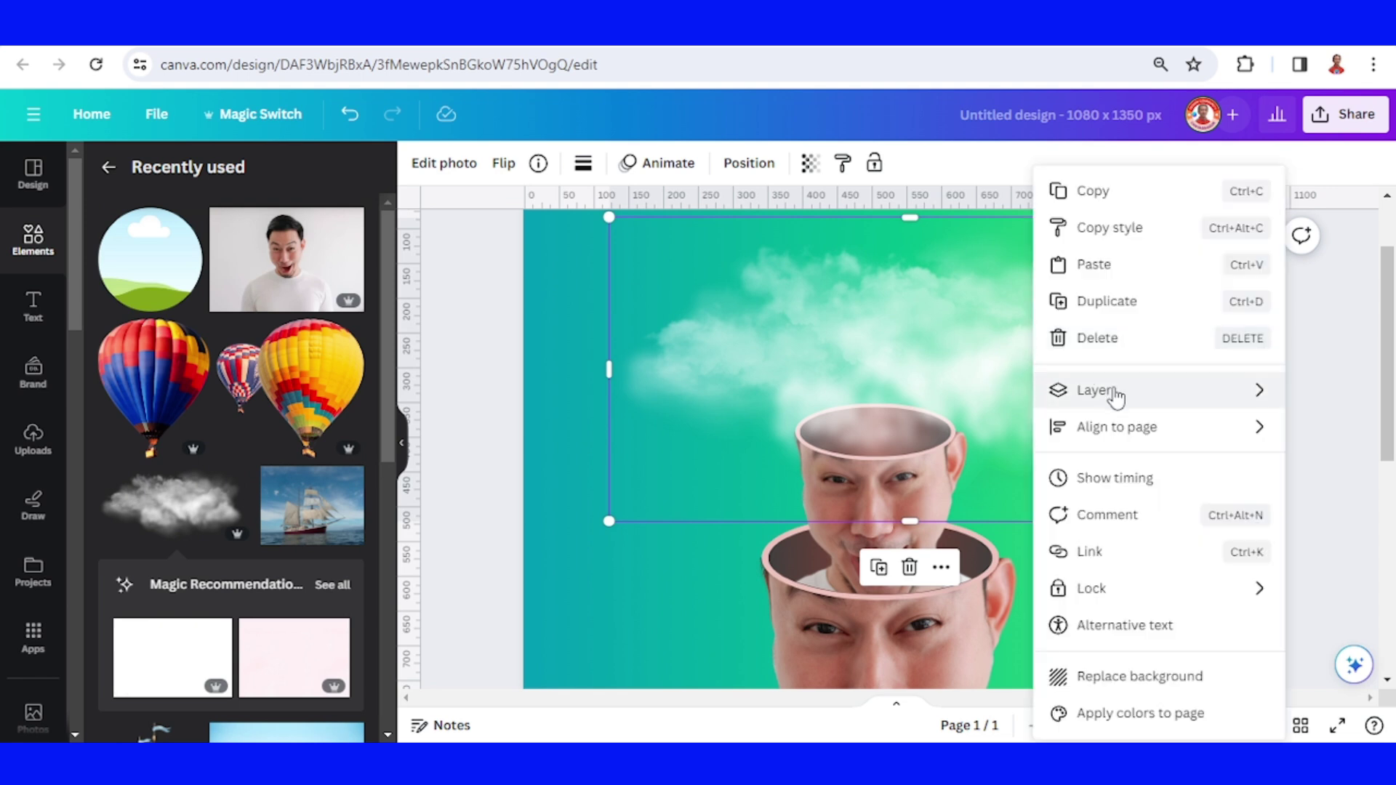
mouse_move(1112, 393)
left_click(900, 480)
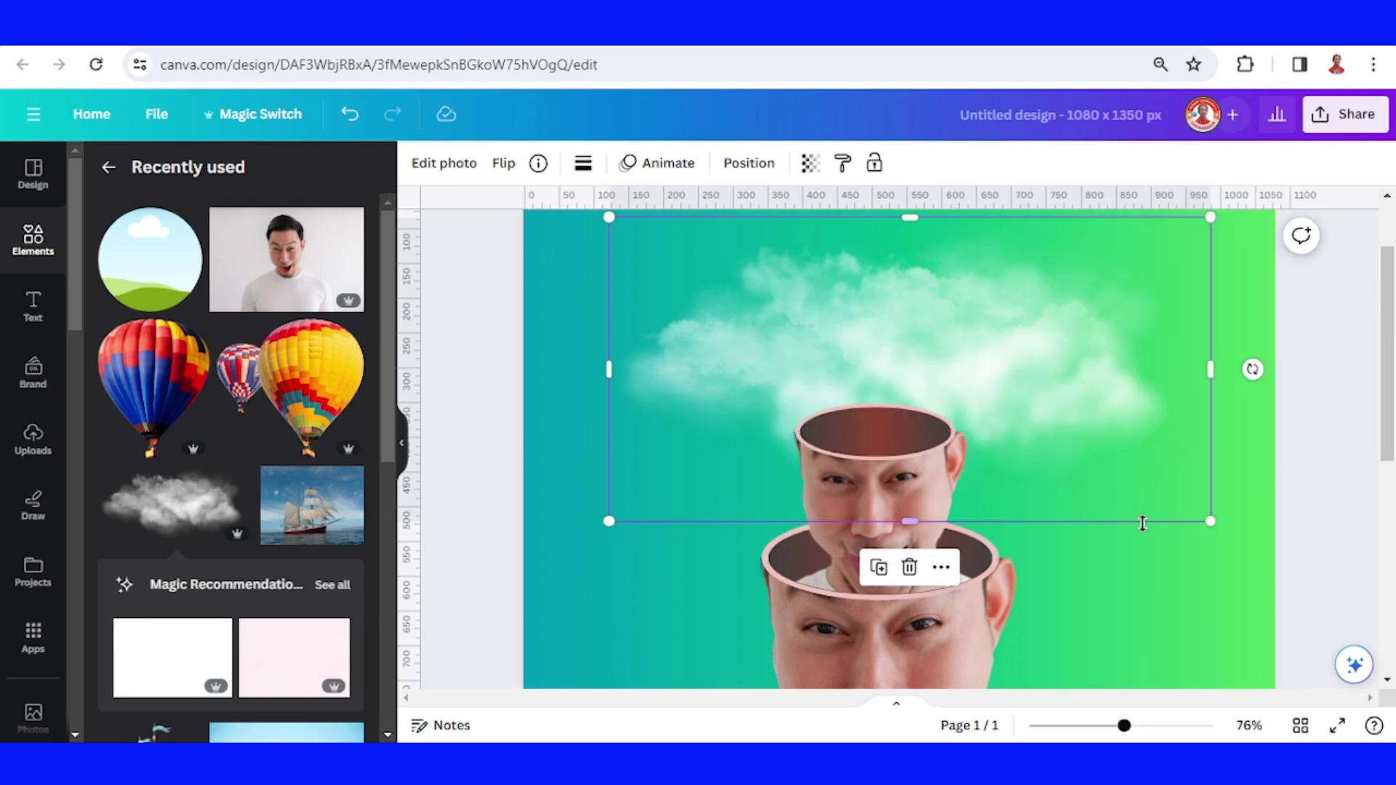
Add the Sea waves photo and use it to fill the ellipse in the smallest head's opening
scroll(220, 447, "down", 3)
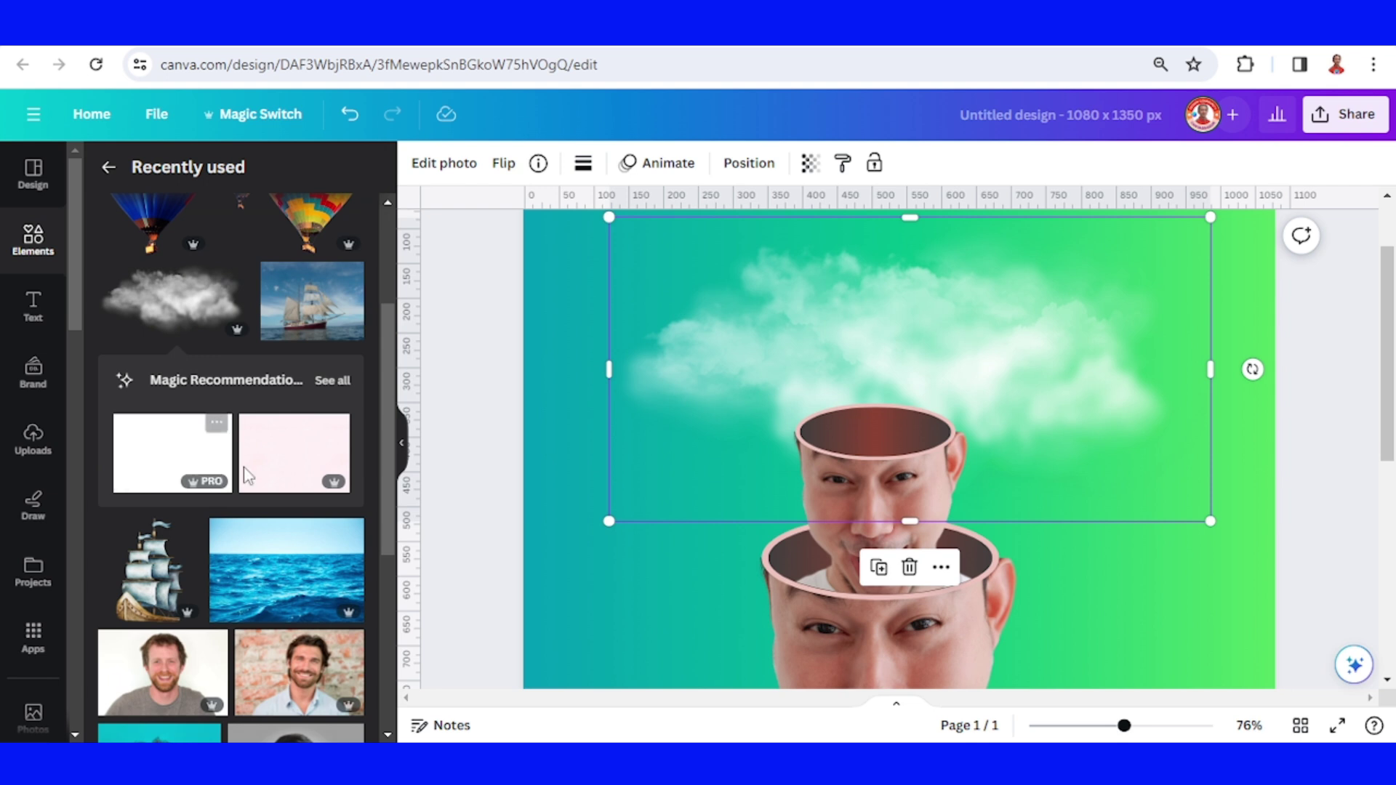
left_click(339, 546)
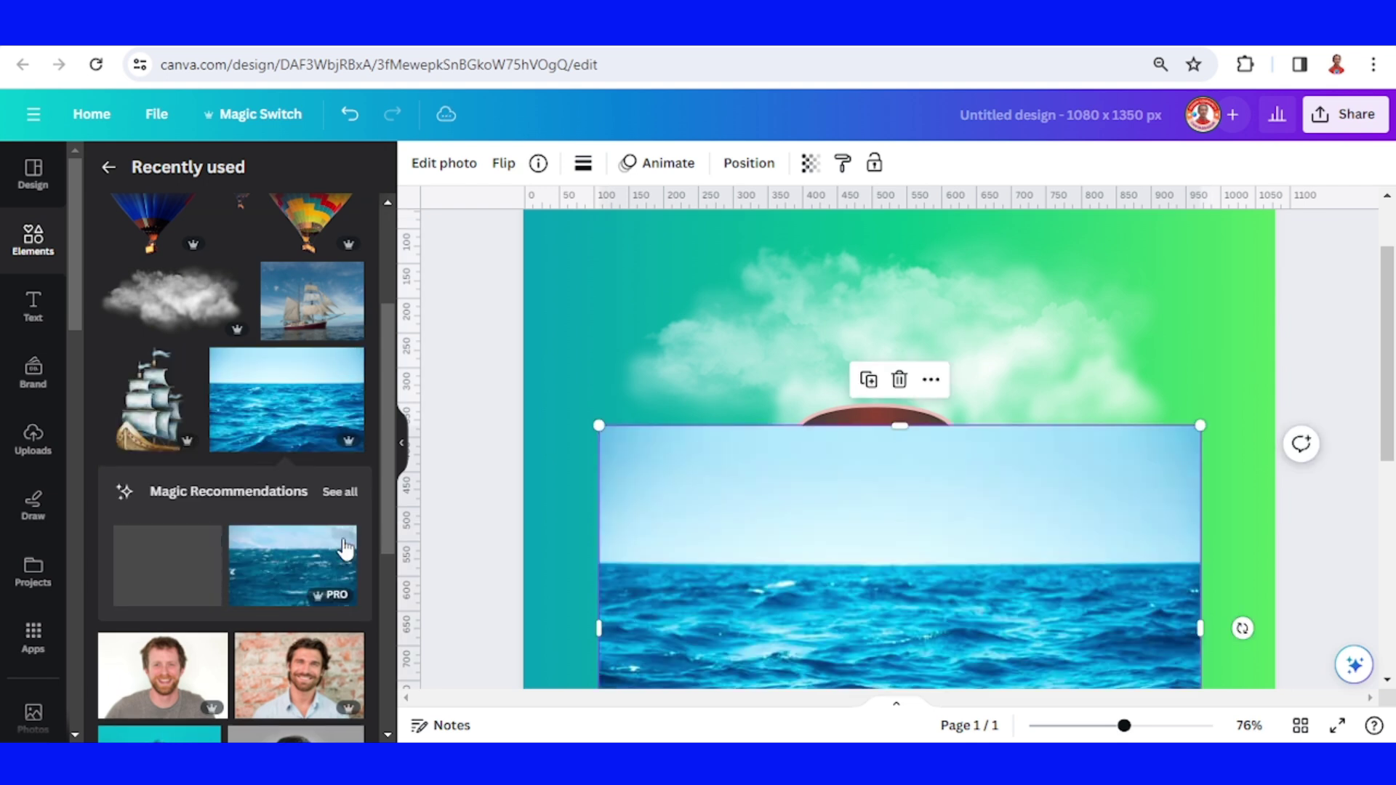
left_click(349, 357)
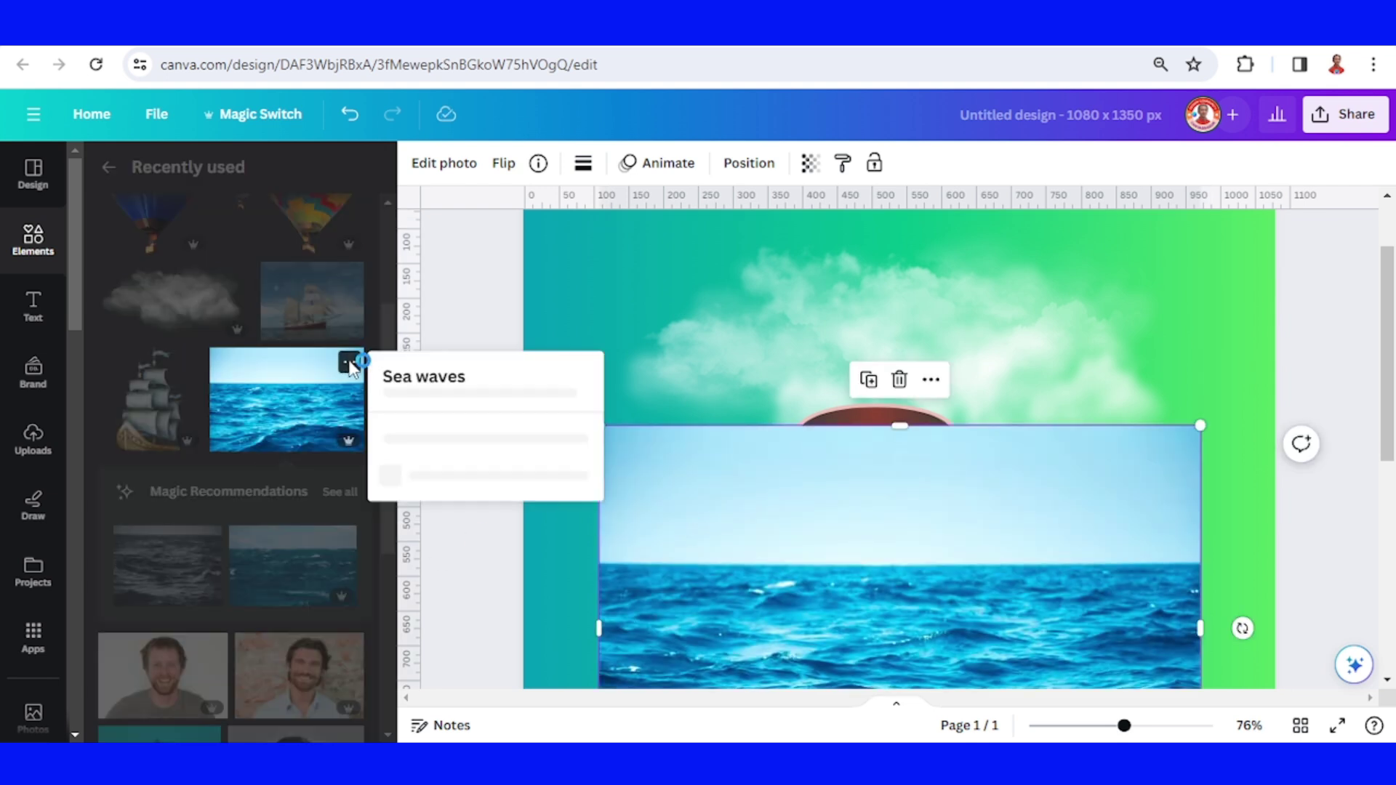
left_click(916, 574)
left_click_drag(909, 650, 896, 405)
left_click(900, 436)
double_click(900, 430)
left_click(1136, 501)
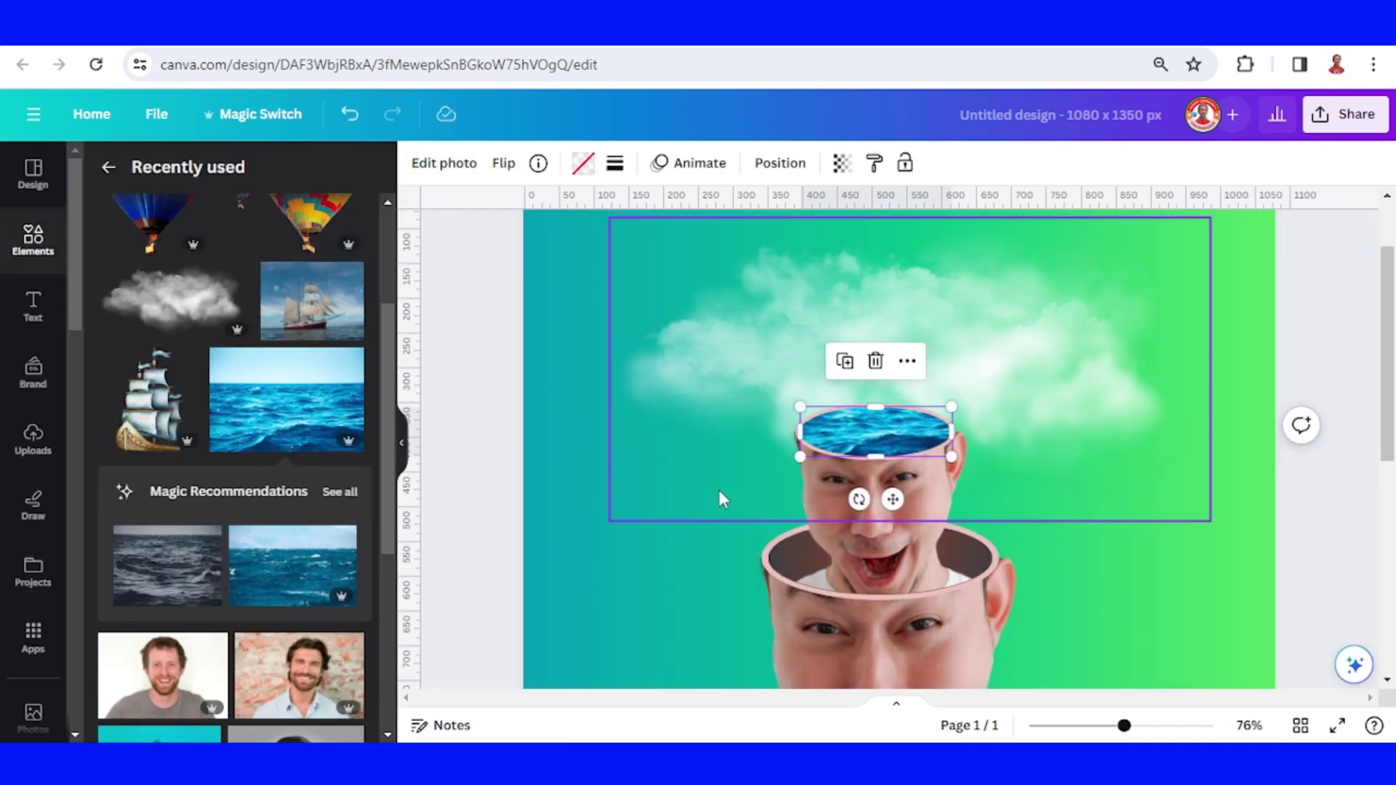
Add the Ship in the Sea photo and remove its background
left_click(348, 277)
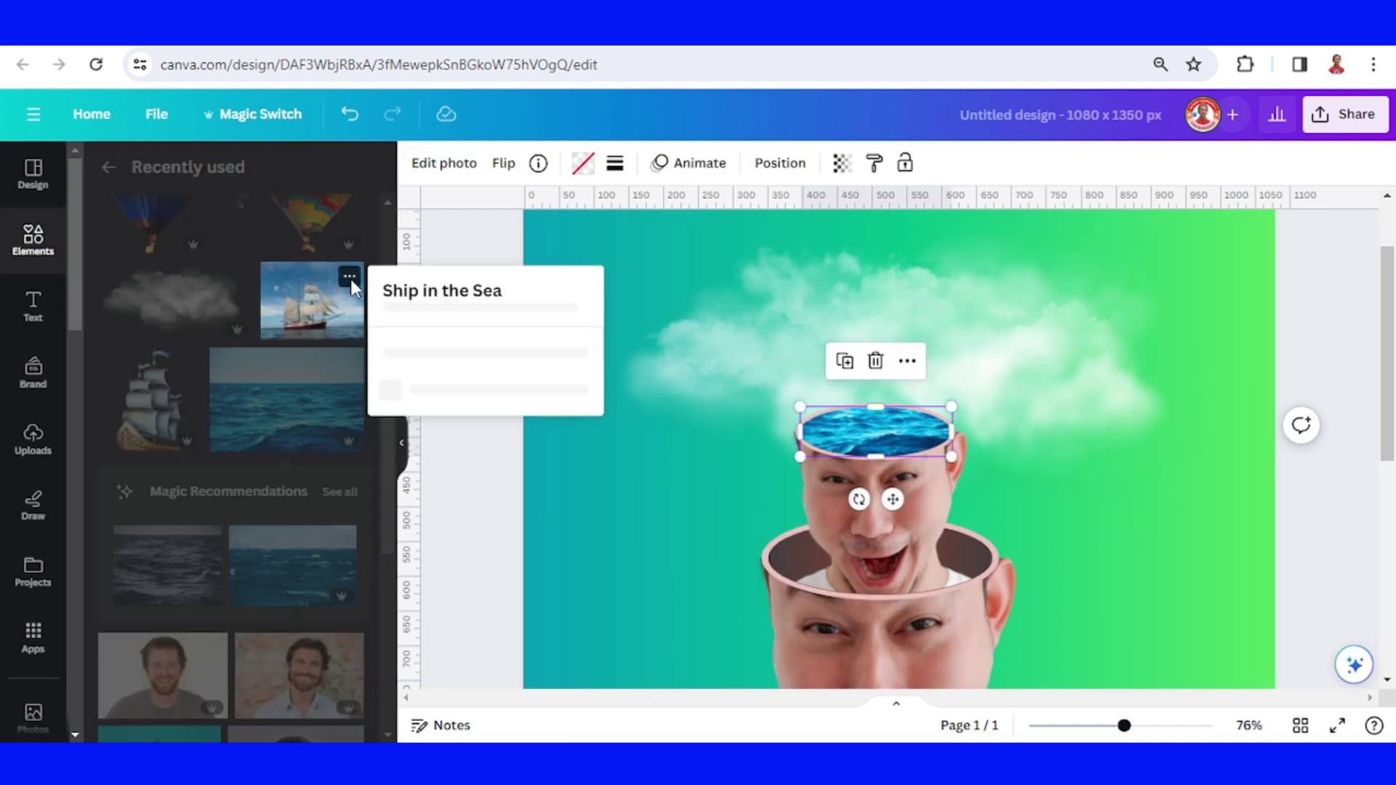
left_click(315, 317)
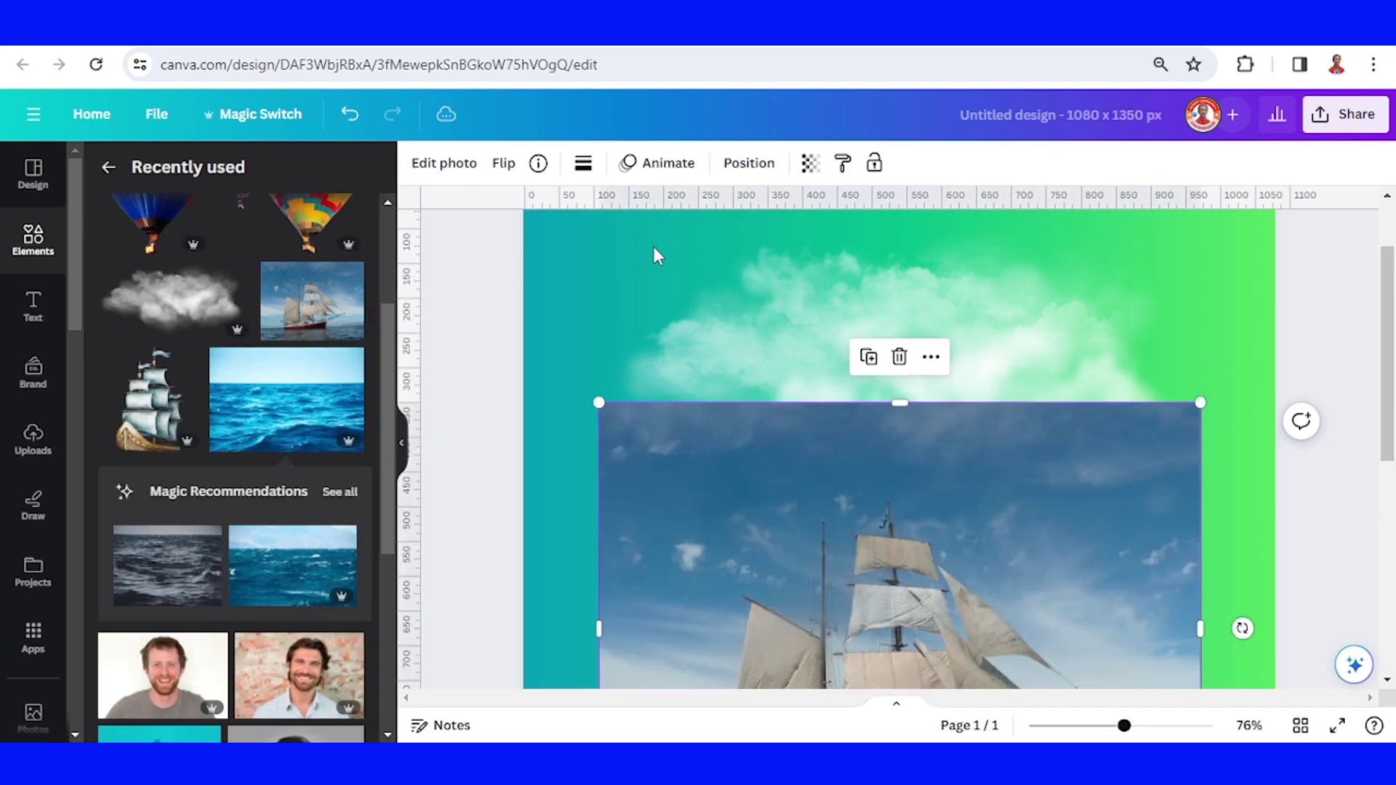
left_click(441, 167)
left_click(131, 301)
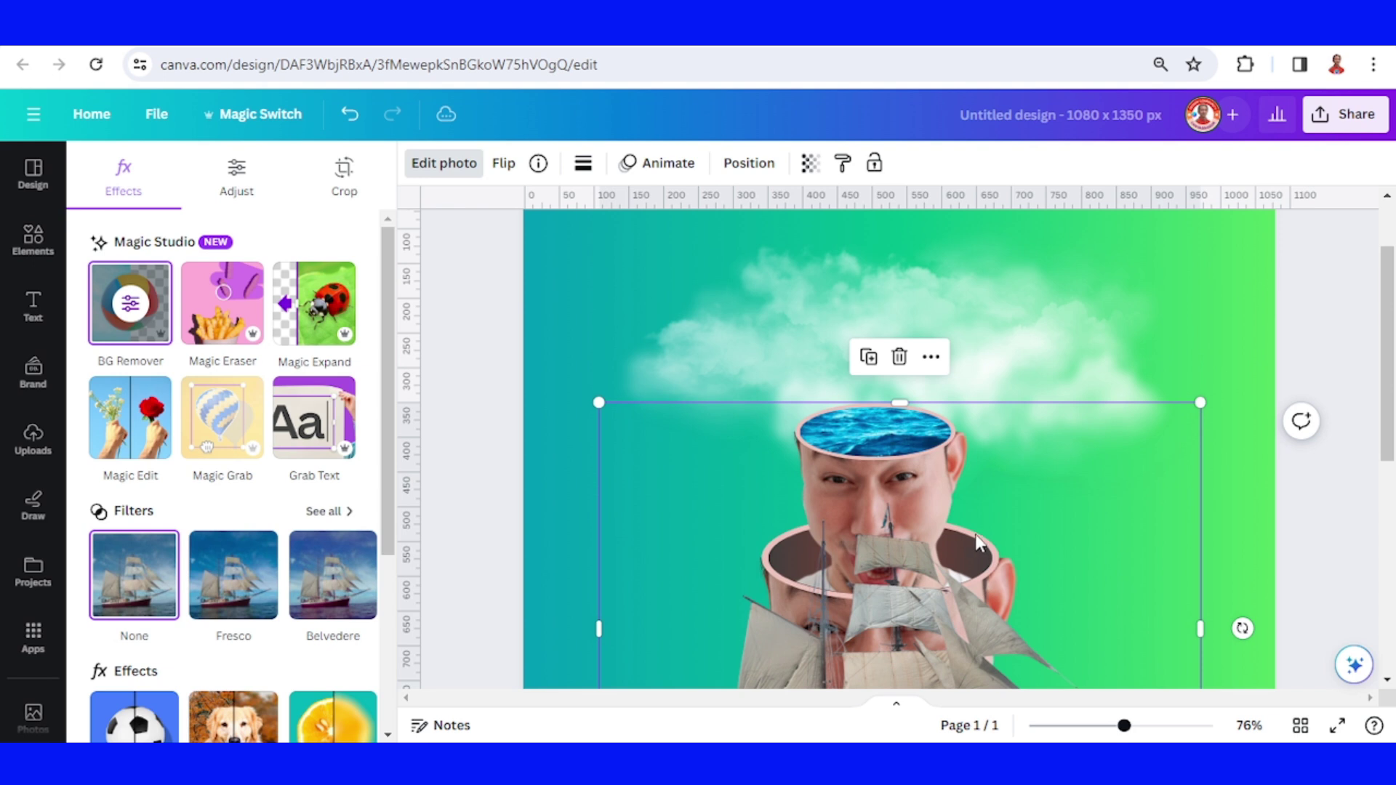
Scale down the ship and place it on the water in the smallest head's opening
left_click_drag(1198, 403, 967, 553)
left_click_drag(850, 630, 996, 297)
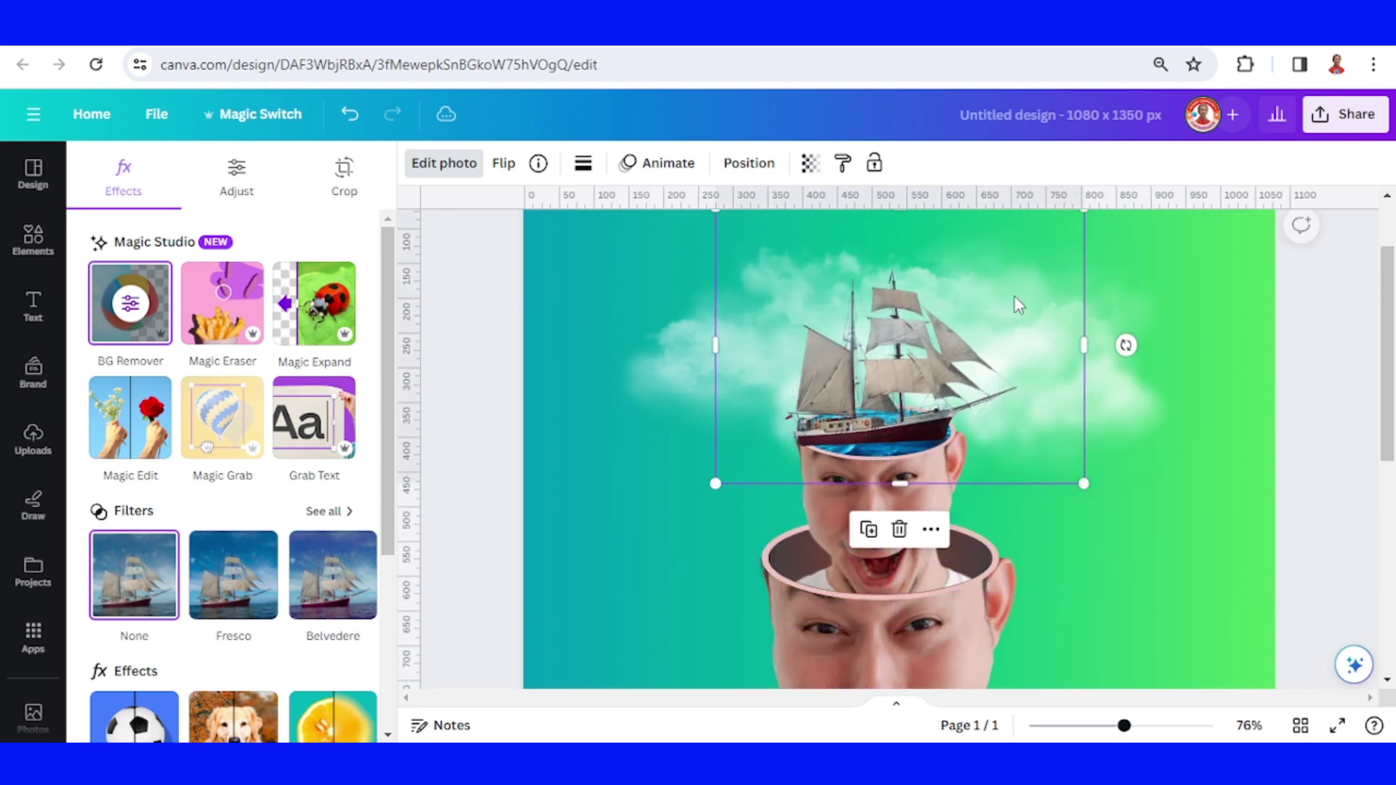
scroll(1032, 305, "up", 2)
left_click_drag(1084, 308, 879, 469)
left_click_drag(828, 531, 918, 505)
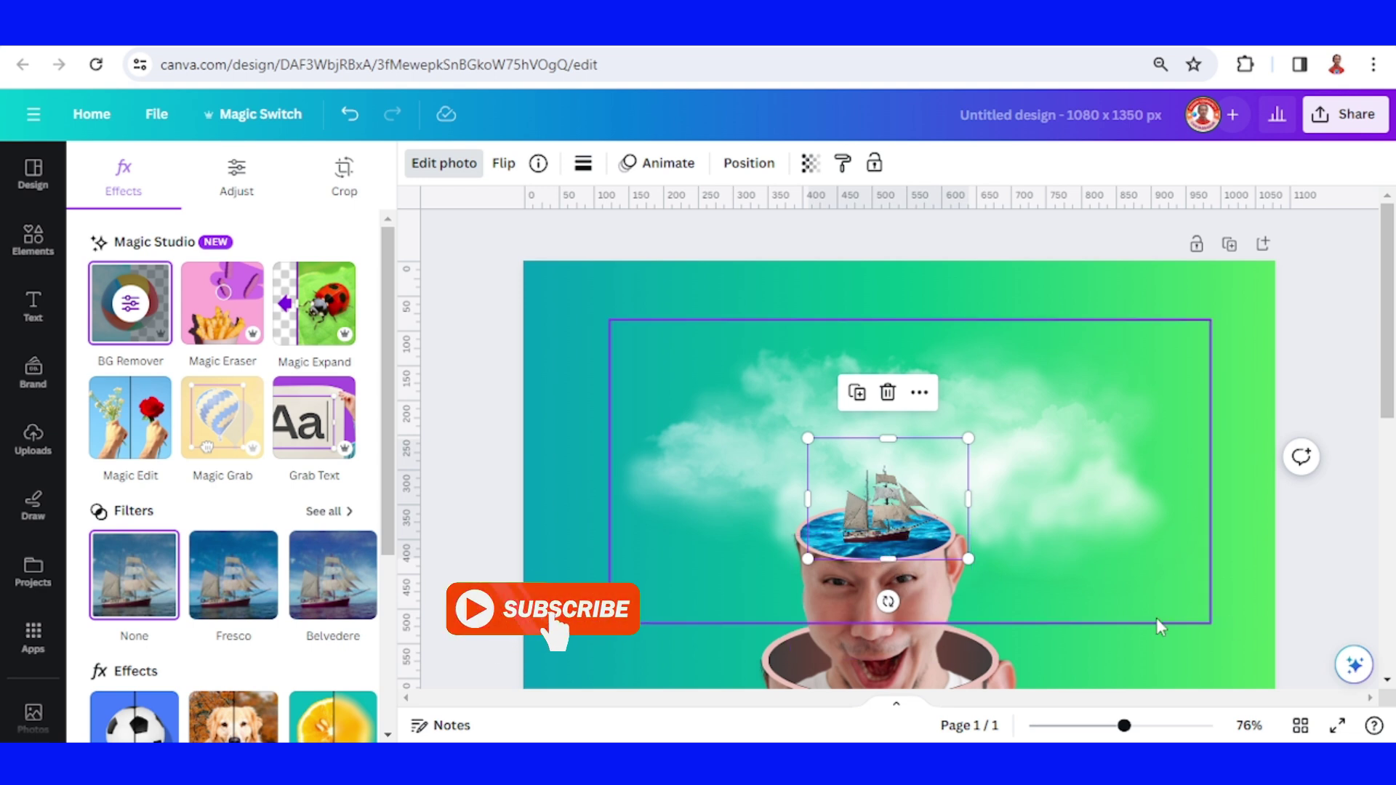
Add the picture of the yellow balloon with a small striped balloon, scale it down, and place it above the cloud's left part
left_click(469, 285)
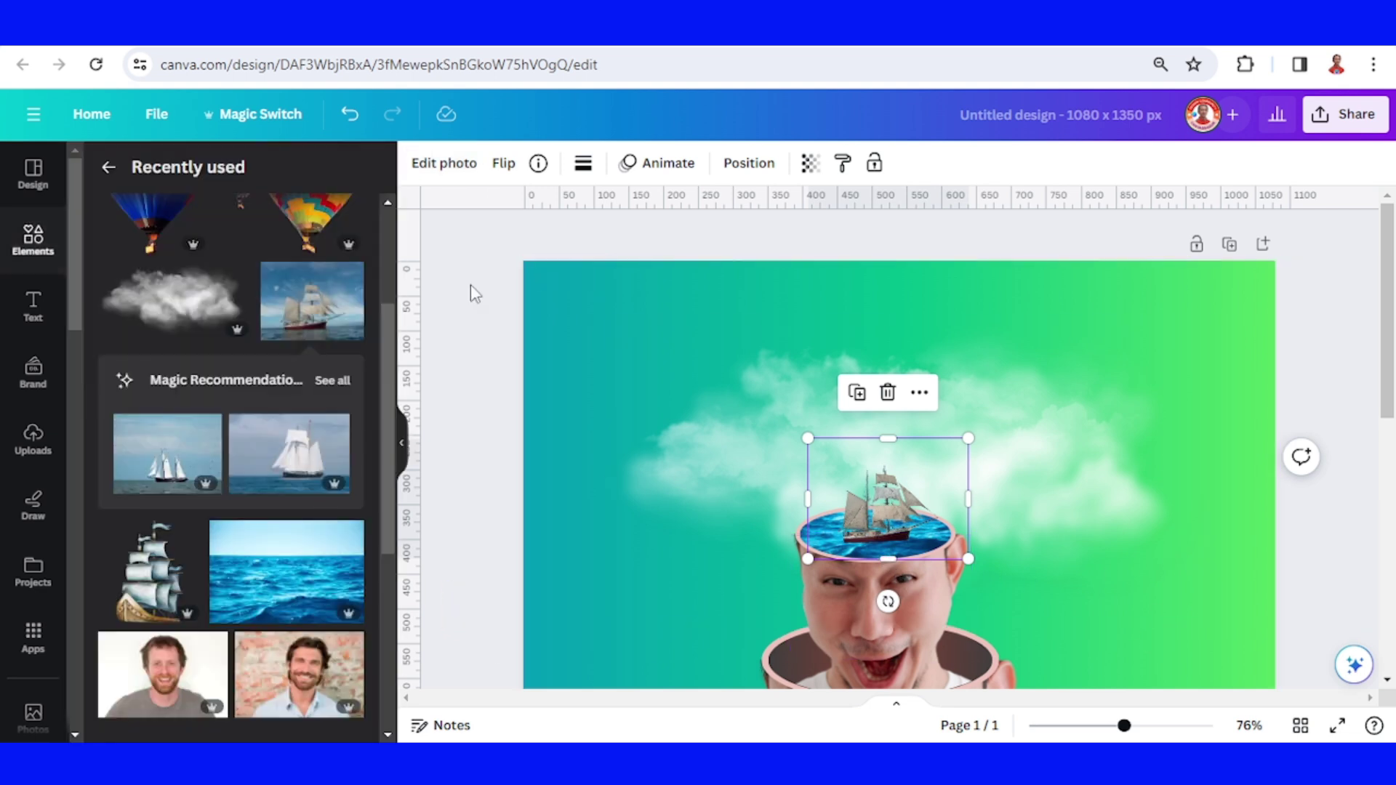
scroll(252, 357, "up", 2)
left_click(349, 231)
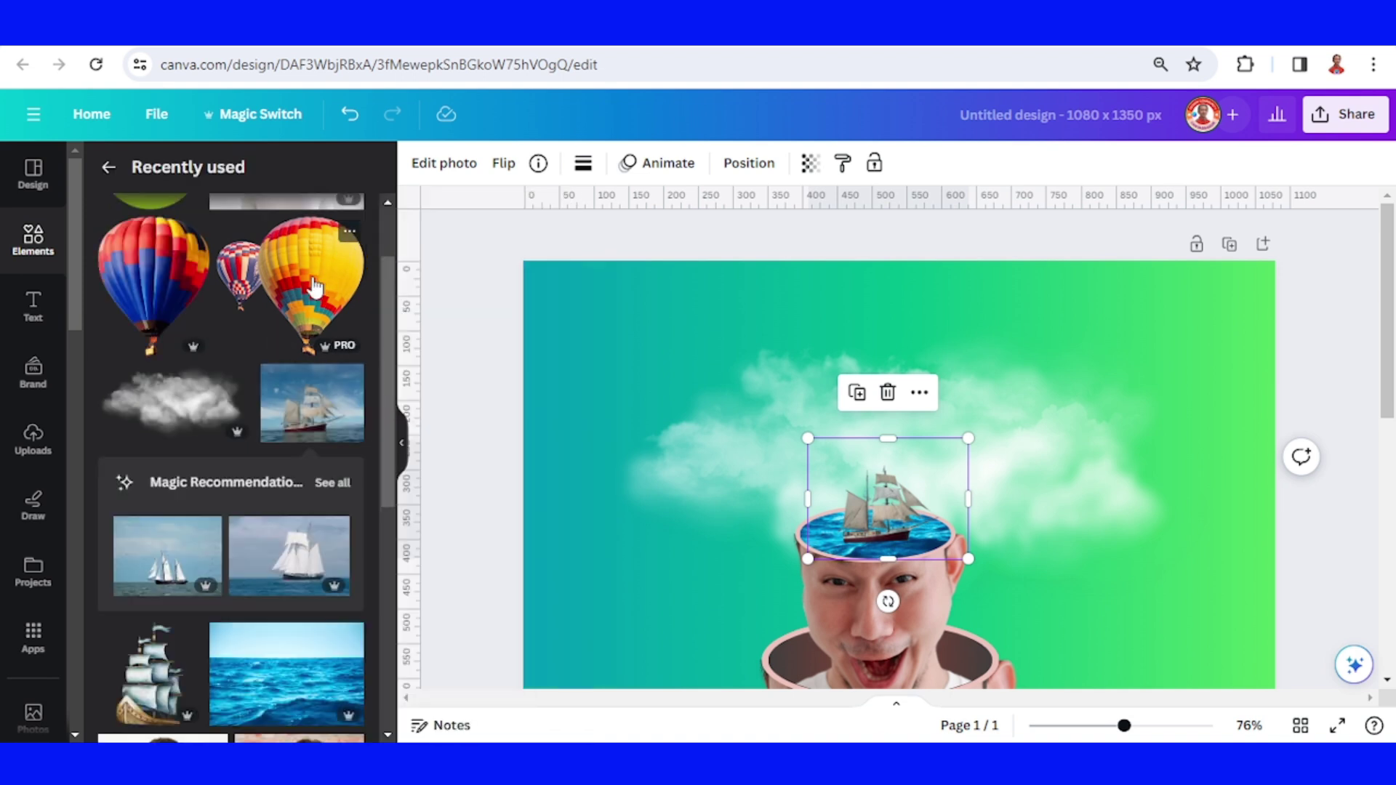
left_click(314, 284)
left_click_drag(1086, 595, 1029, 361)
left_click_drag(1136, 644, 795, 352)
left_click_drag(639, 303, 716, 585)
left_click_drag(862, 576, 698, 424)
left_click_drag(674, 375, 754, 349)
Duplicate the cloud and shrink the copy so it partly covers the yellow and striped balloons
left_click(1003, 396)
left_click(879, 272)
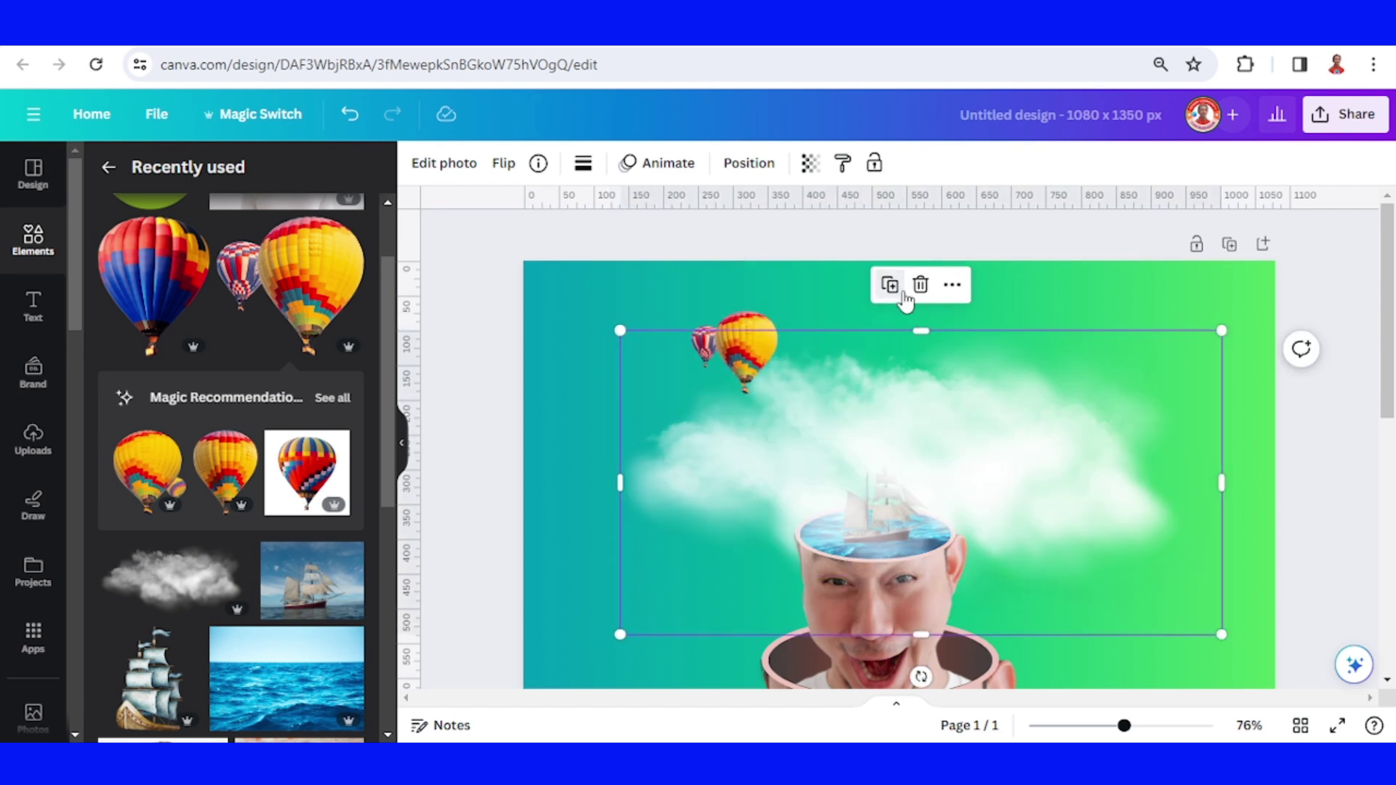
left_click_drag(1211, 625, 806, 425)
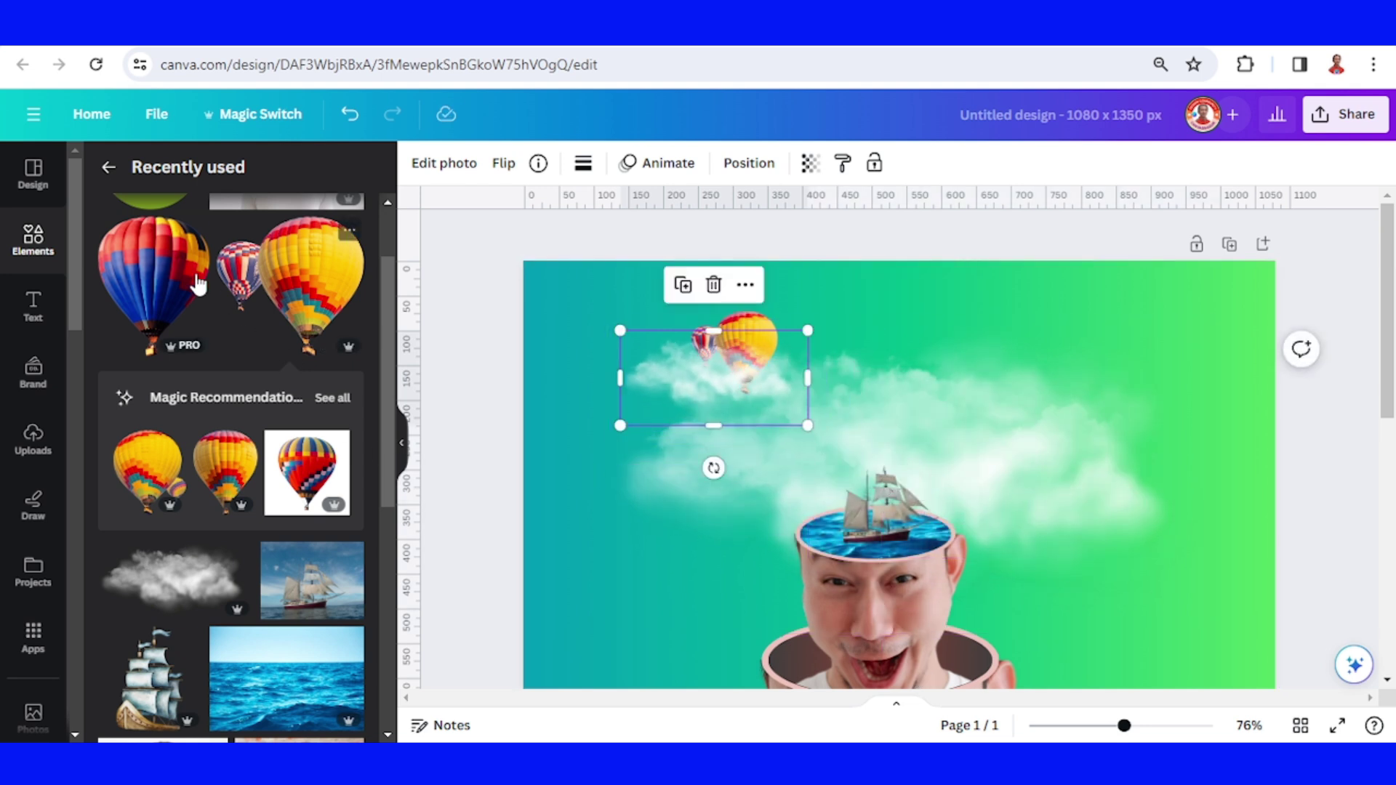
Add the blue and red hot air balloon, scale it down to a tiny size, and place it over the large cloud's right part
left_click(167, 289)
left_click_drag(1199, 346, 1032, 562)
left_click_drag(897, 613, 1126, 297)
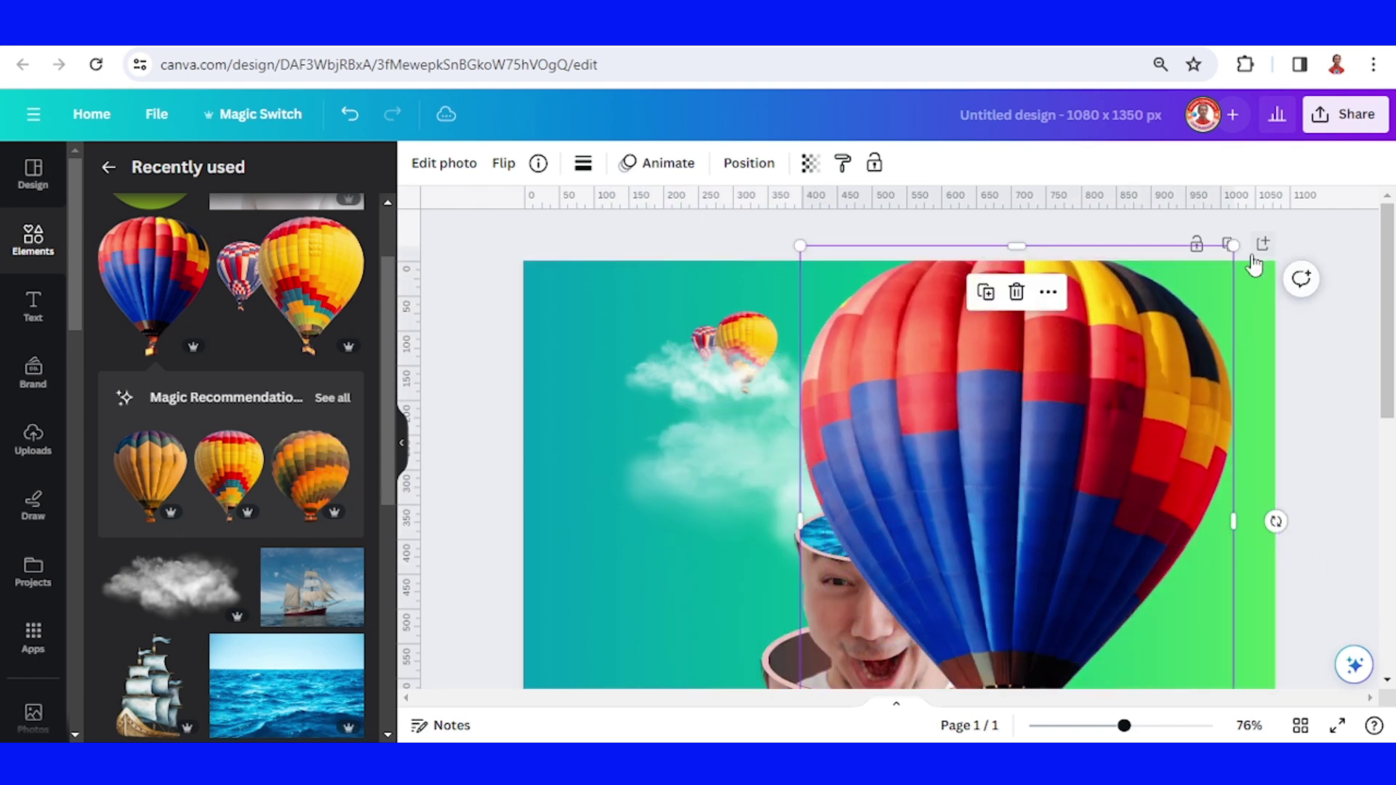
left_click_drag(1232, 246, 967, 603)
left_click_drag(901, 647, 1054, 533)
left_click_drag(1046, 597, 1073, 517)
Make the tiny blue and red balloon semi-transparent
left_click(812, 164)
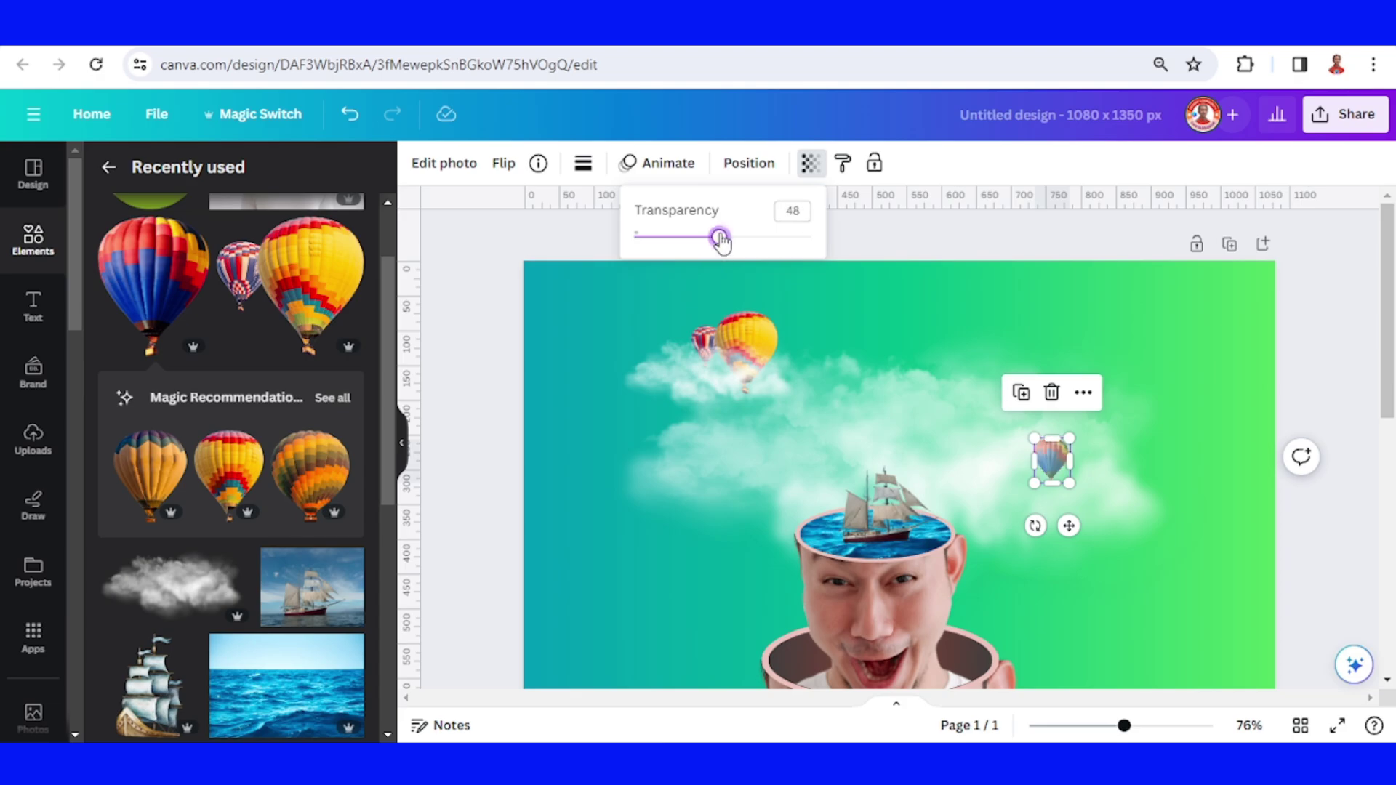